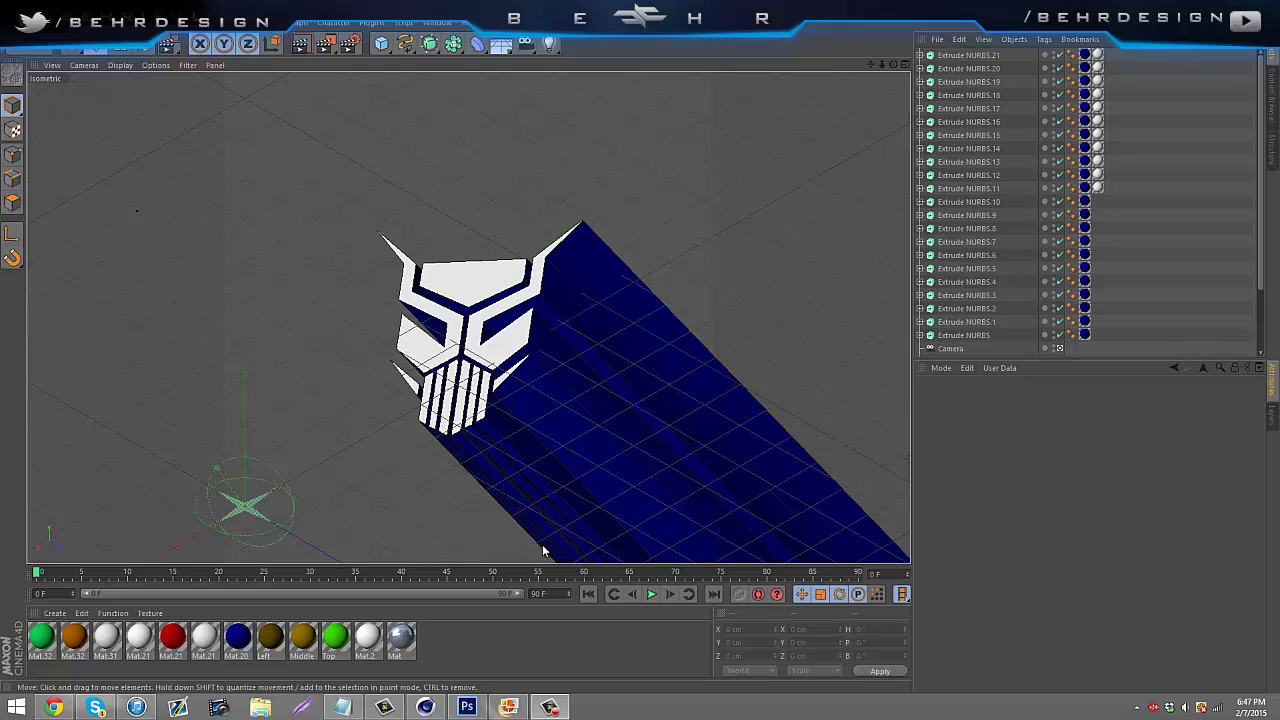
- Render a viewport region covering the skull logo and its long blue extrusion
left_click(326, 45)
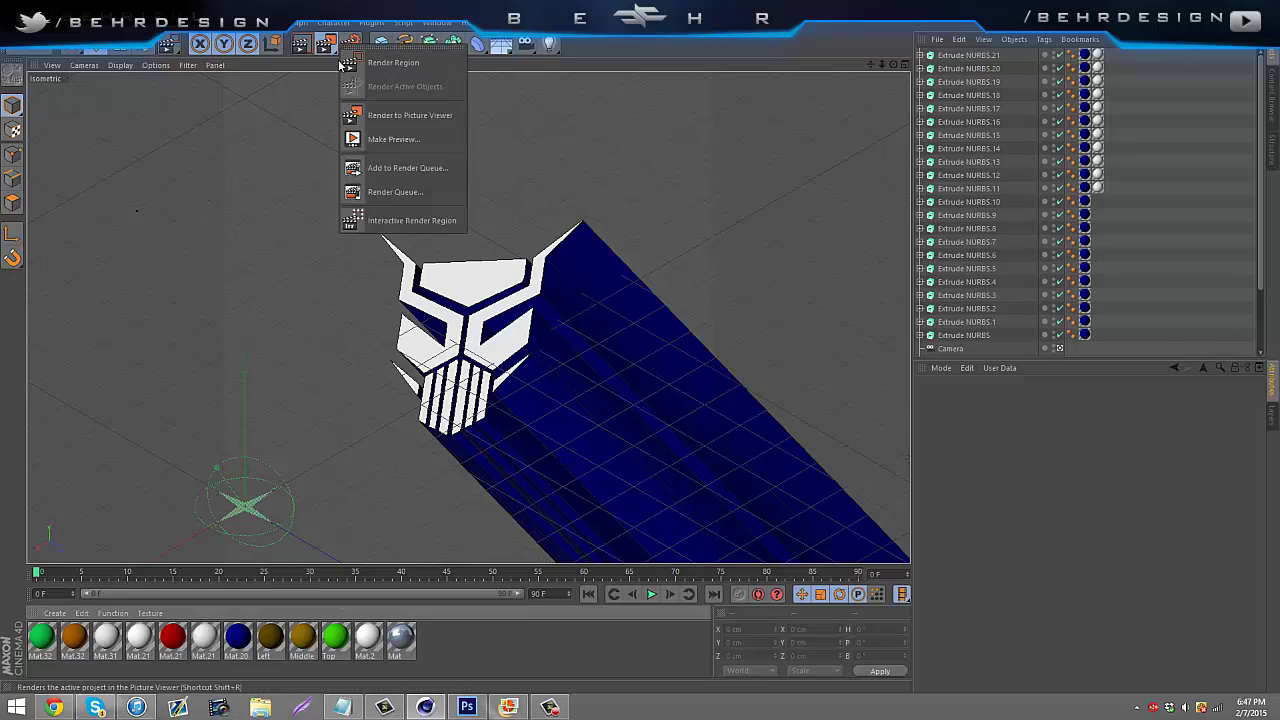
left_click_drag(229, 73, 709, 573)
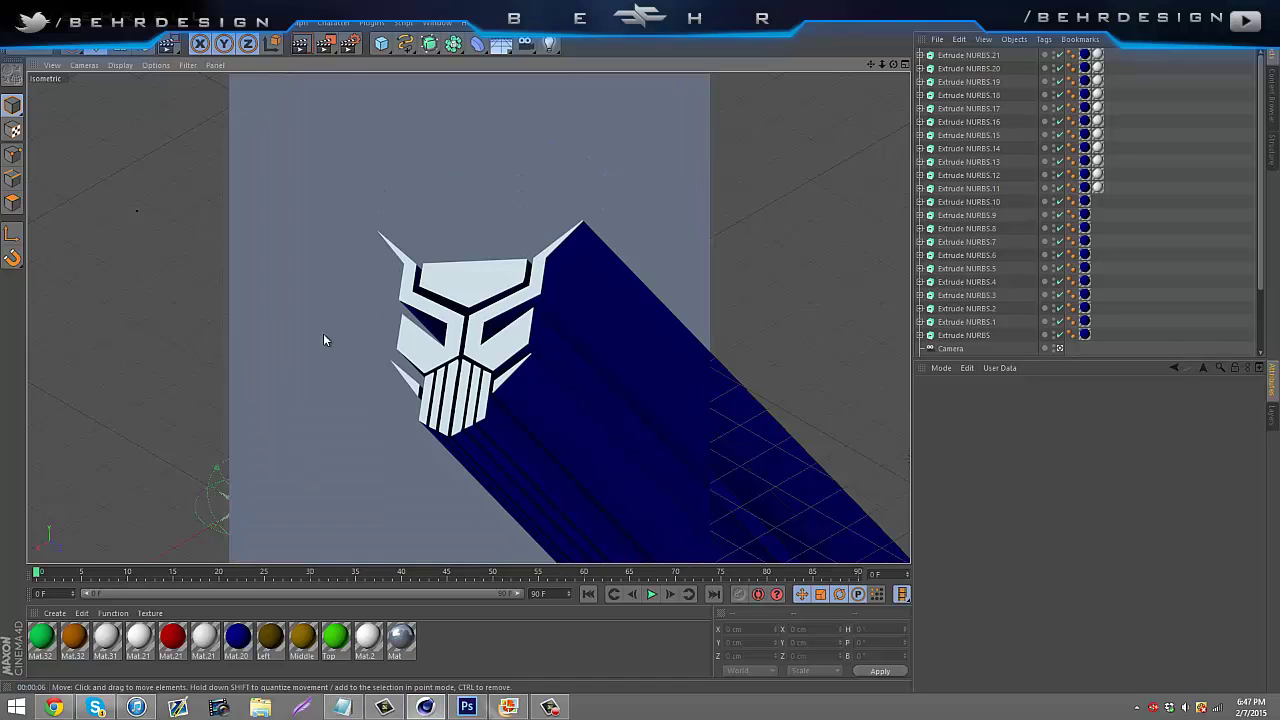
- View the bear logo reference image stored on the desktop and return to Cinema 4D
left_click(425, 707)
double_click(190, 180)
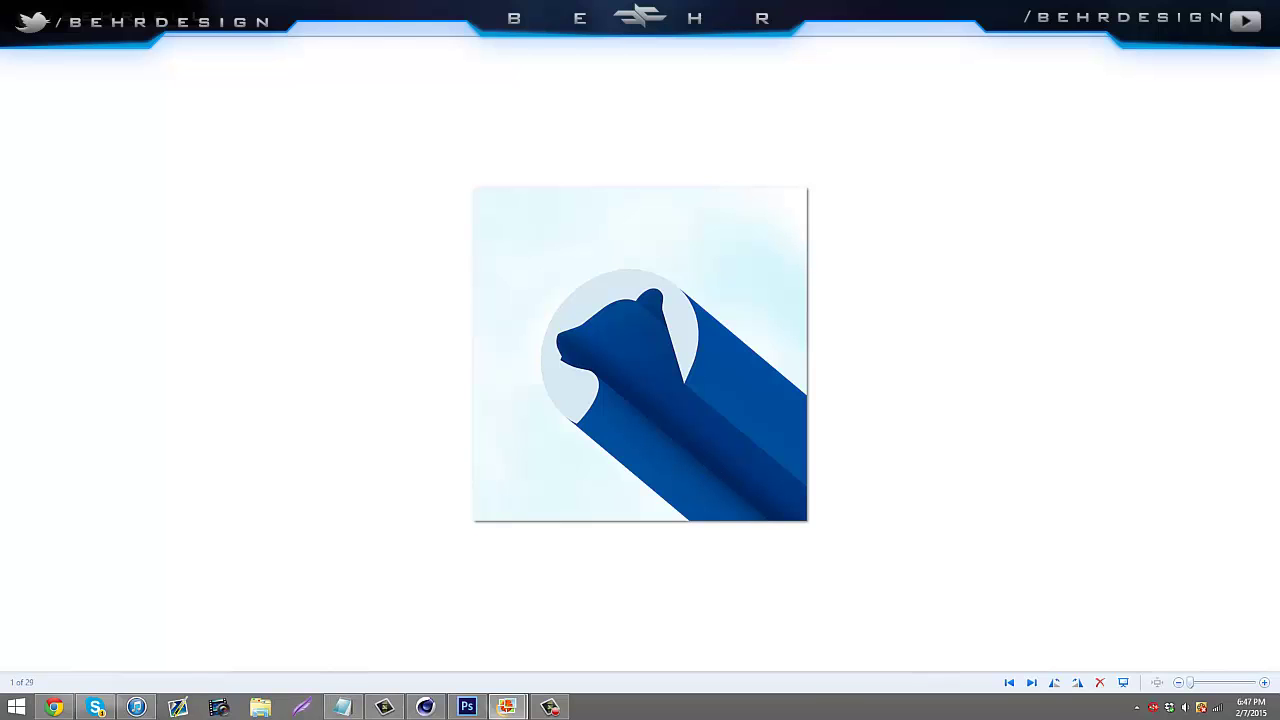
left_click(1192, 8)
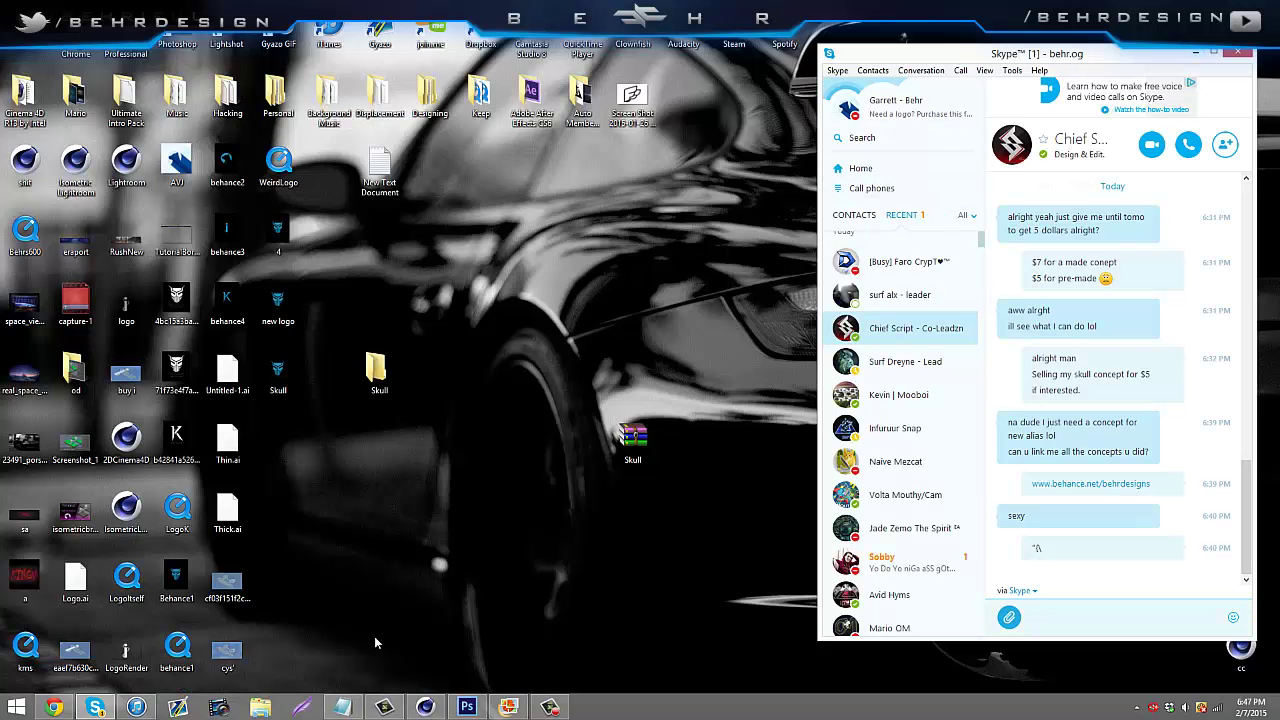
left_click(425, 707)
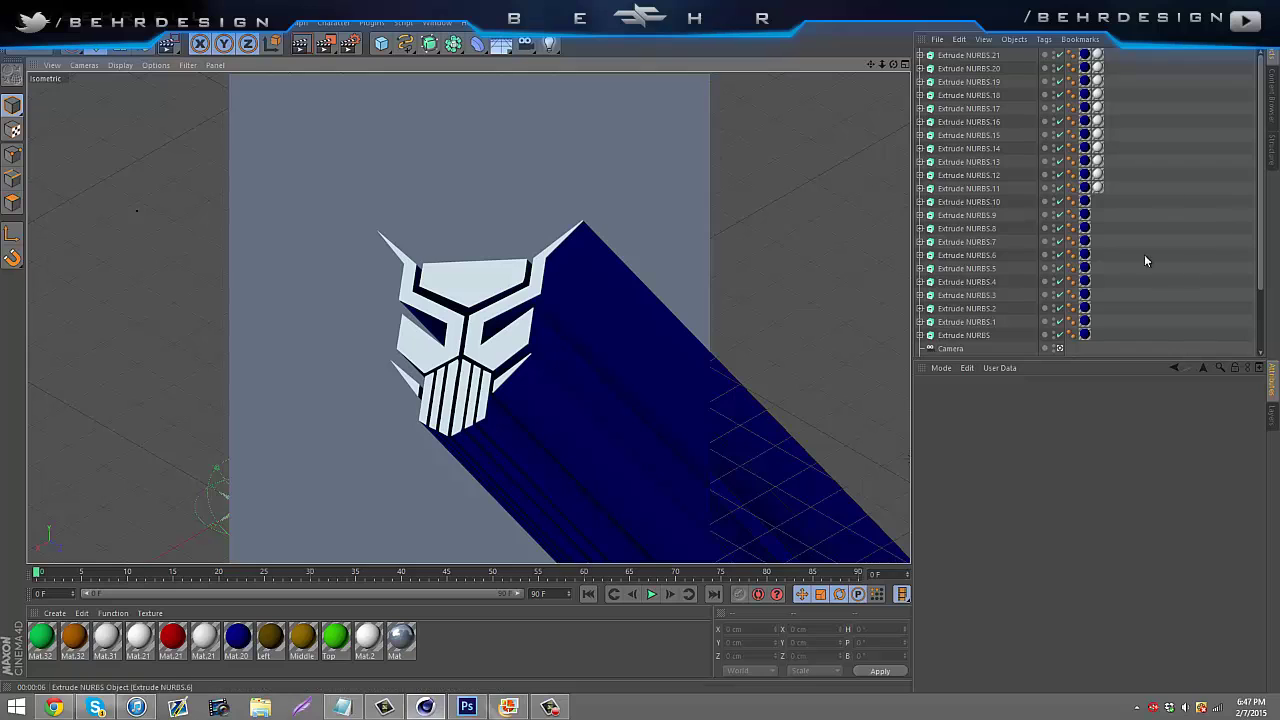
- Delete all the Extrude NURBS objects, then collapse and select the scene controls null
left_click_drag(1104, 338, 932, 48)
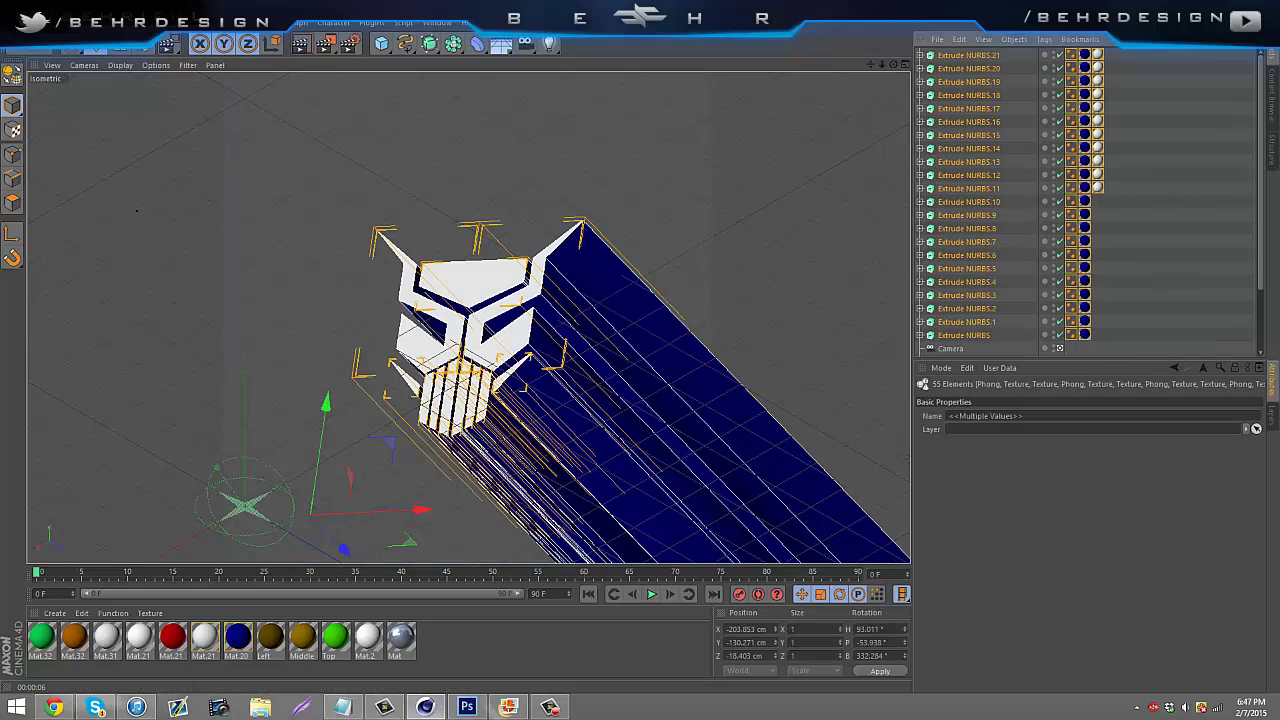
key("Delete")
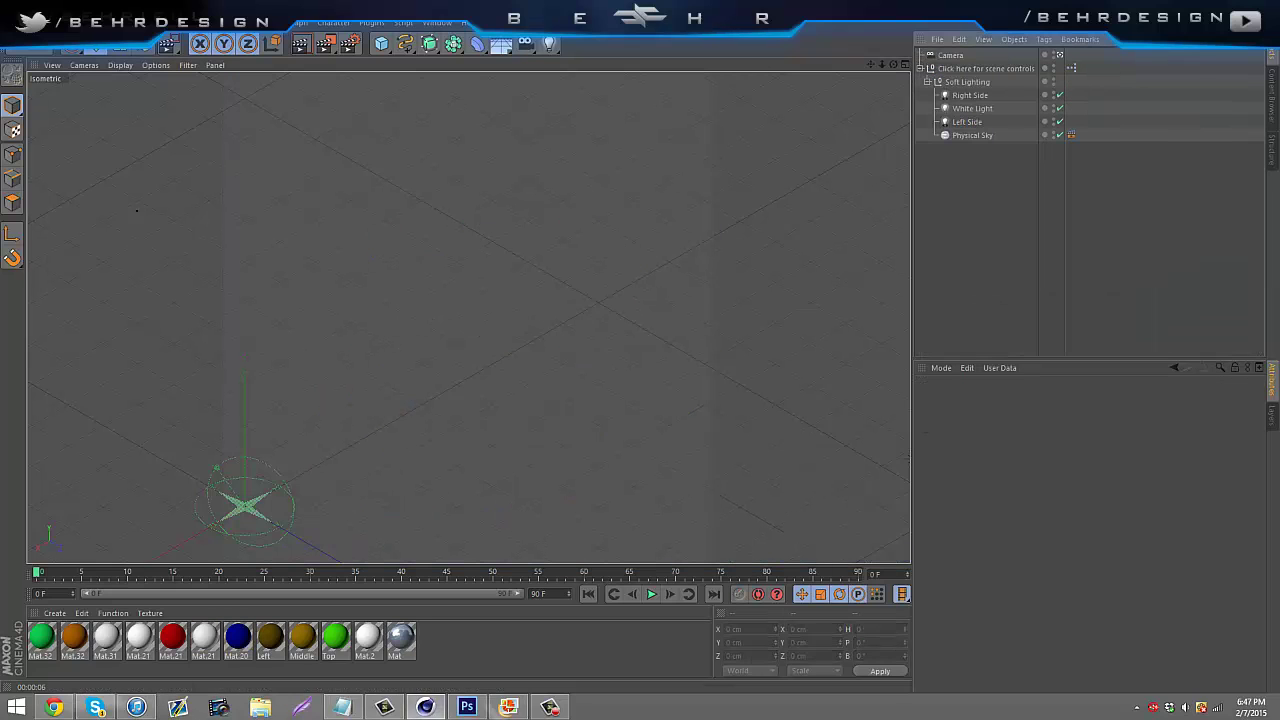
left_click(920, 68)
left_click(942, 70)
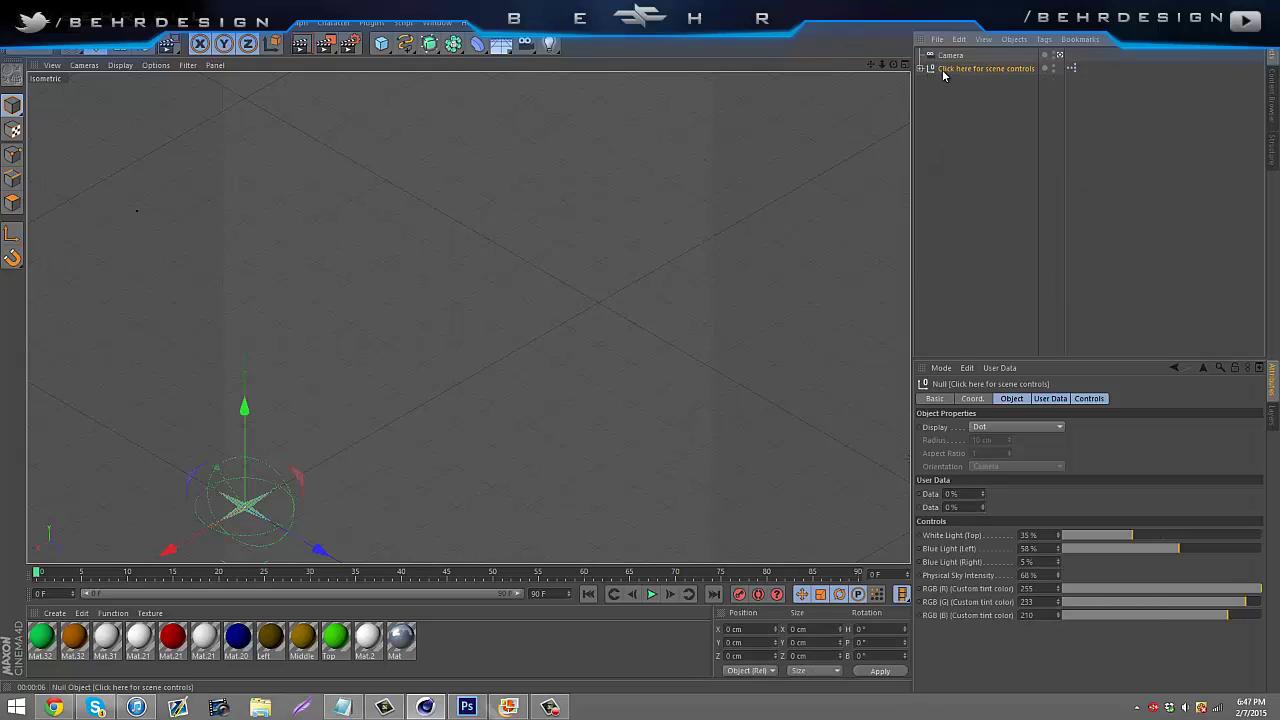
- Switch to Chrome to look through the products on the Sellfy store page, then return to Cinema 4D
left_click(52, 708)
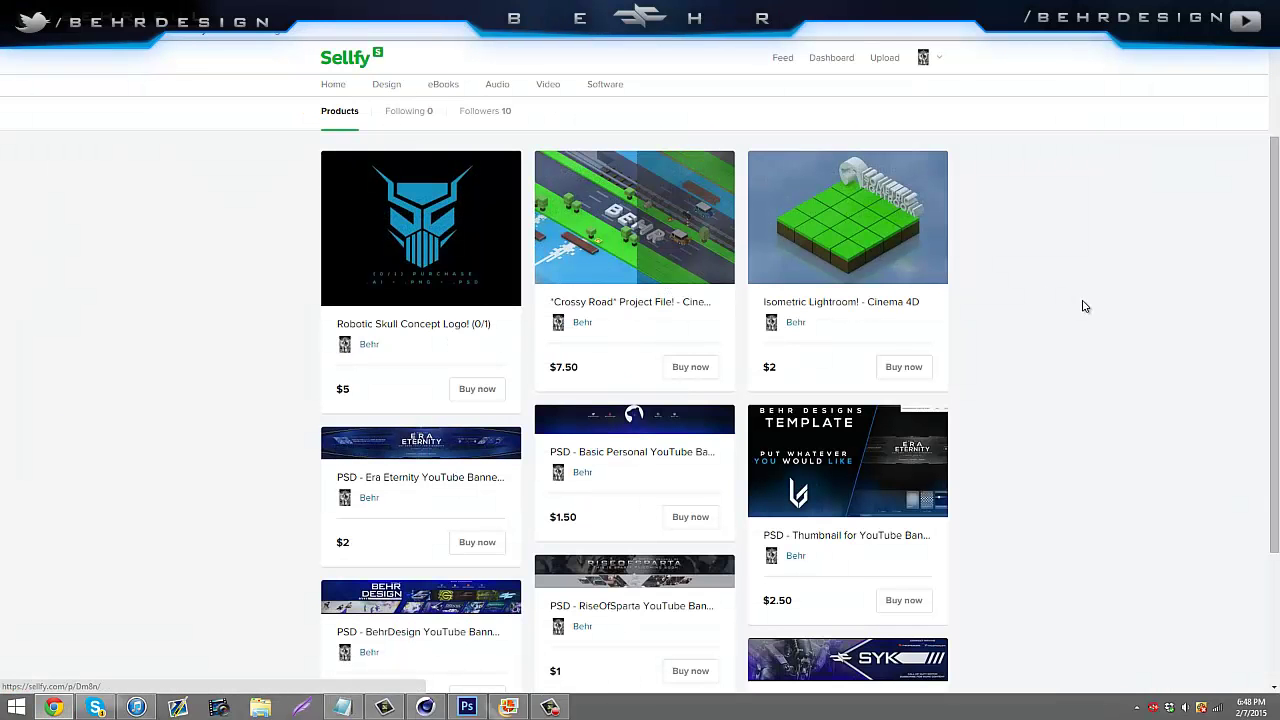
scroll(634, 331, "down", 2)
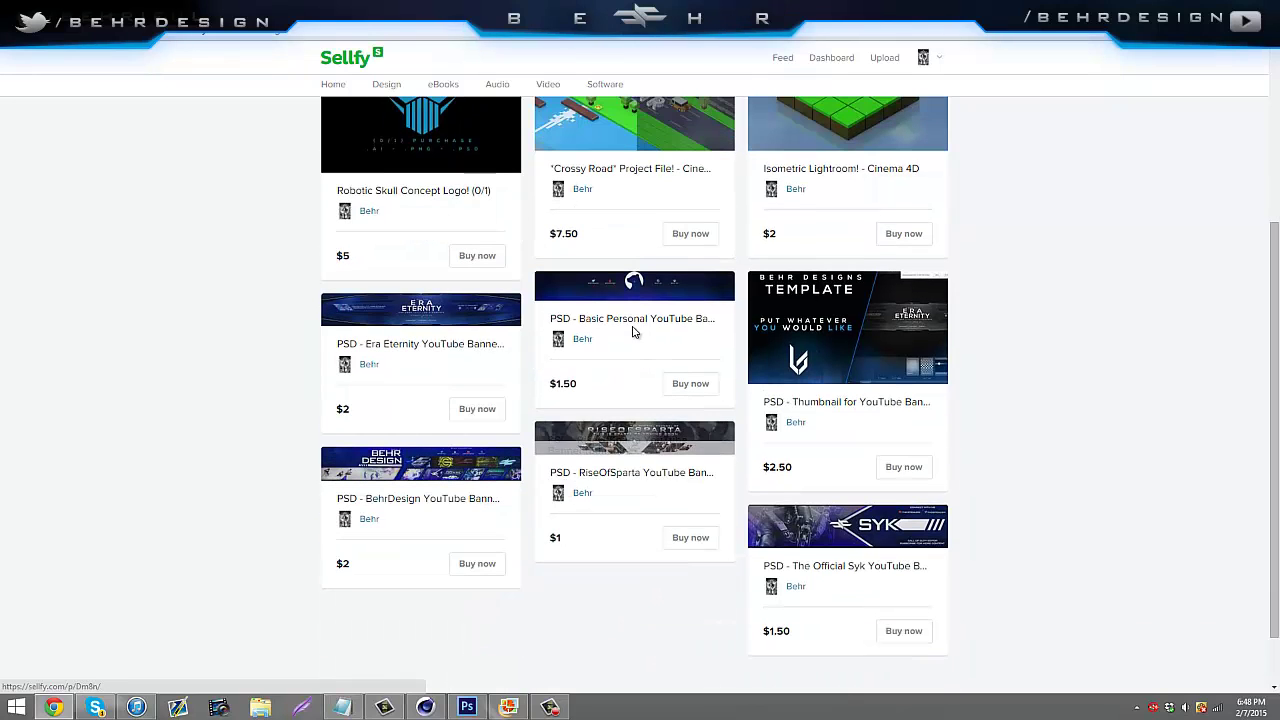
scroll(743, 405, "up", 1)
scroll(743, 405, "up", 2)
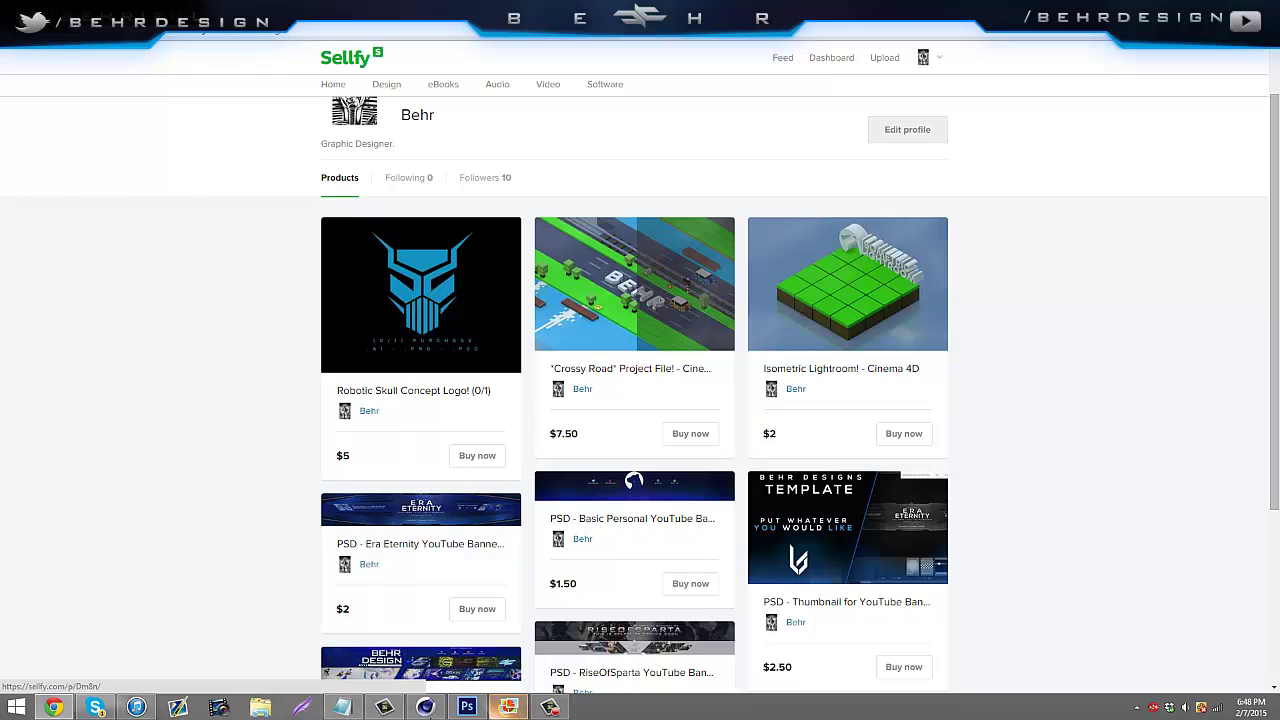
left_click(425, 707)
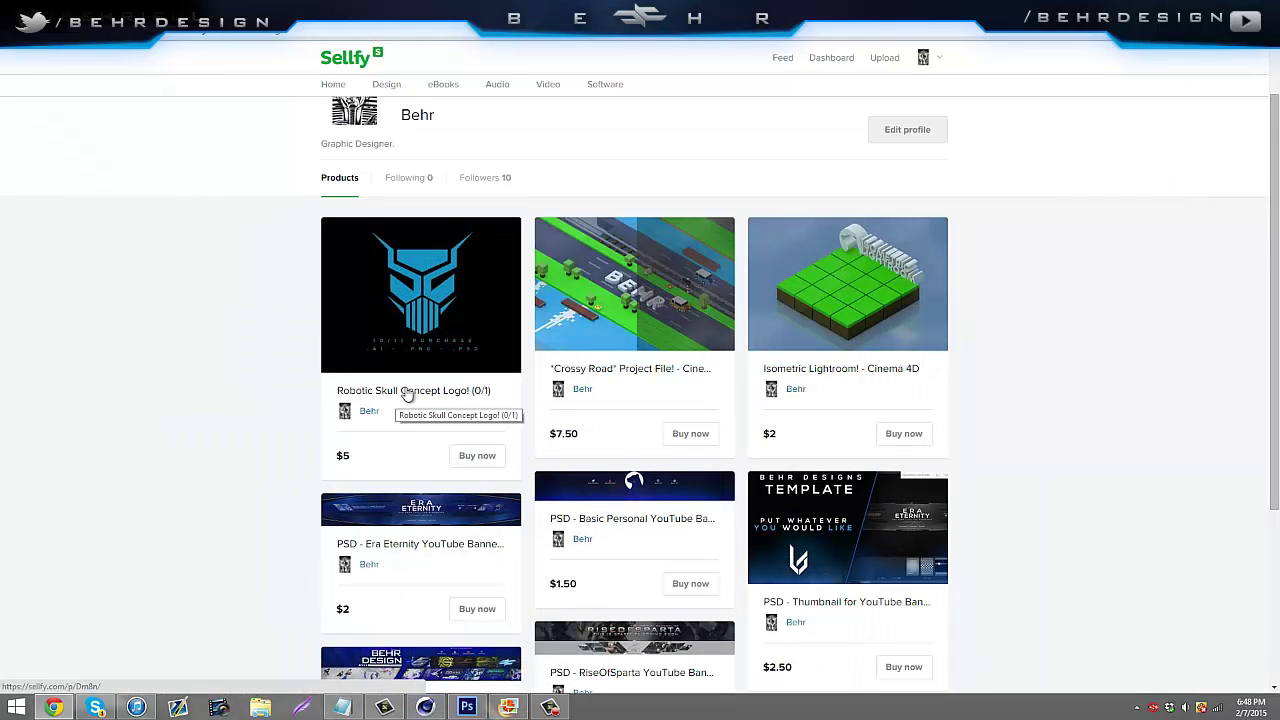
mouse_move(420, 362)
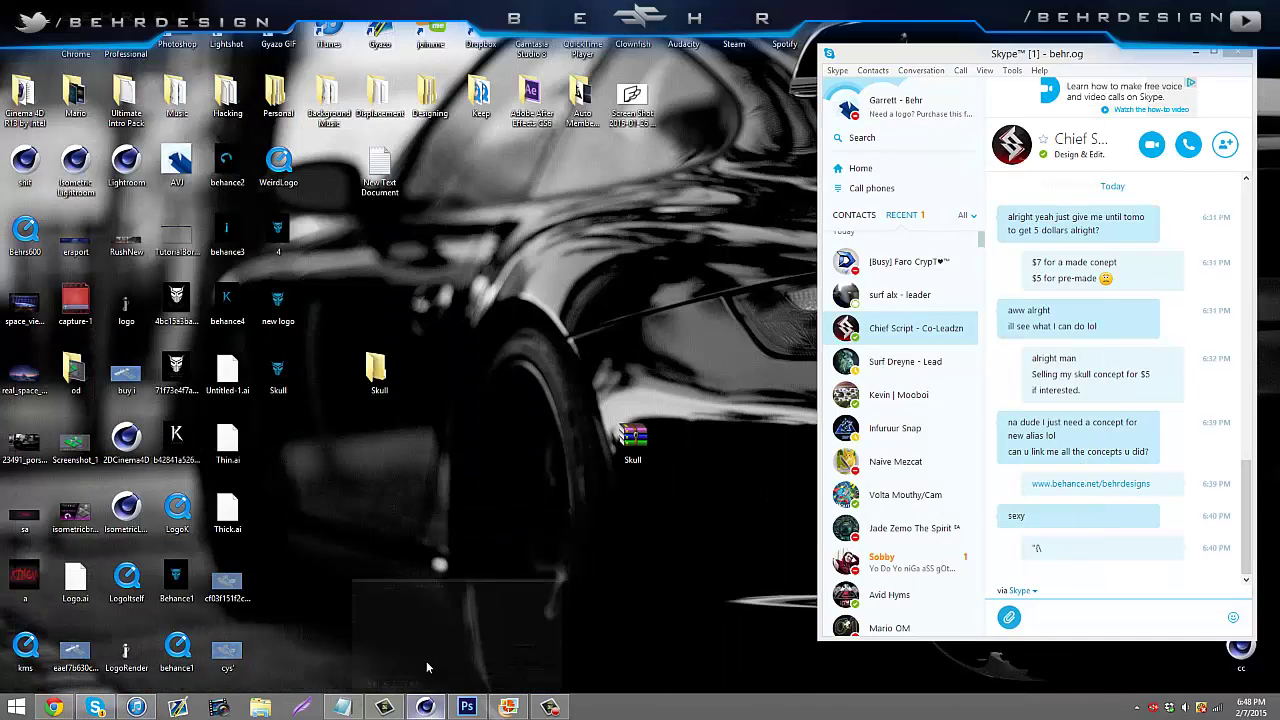
left_click(425, 707)
- Review the output size in the render settings and set the viewport to the Isometric axonometric camera
left_click(357, 45)
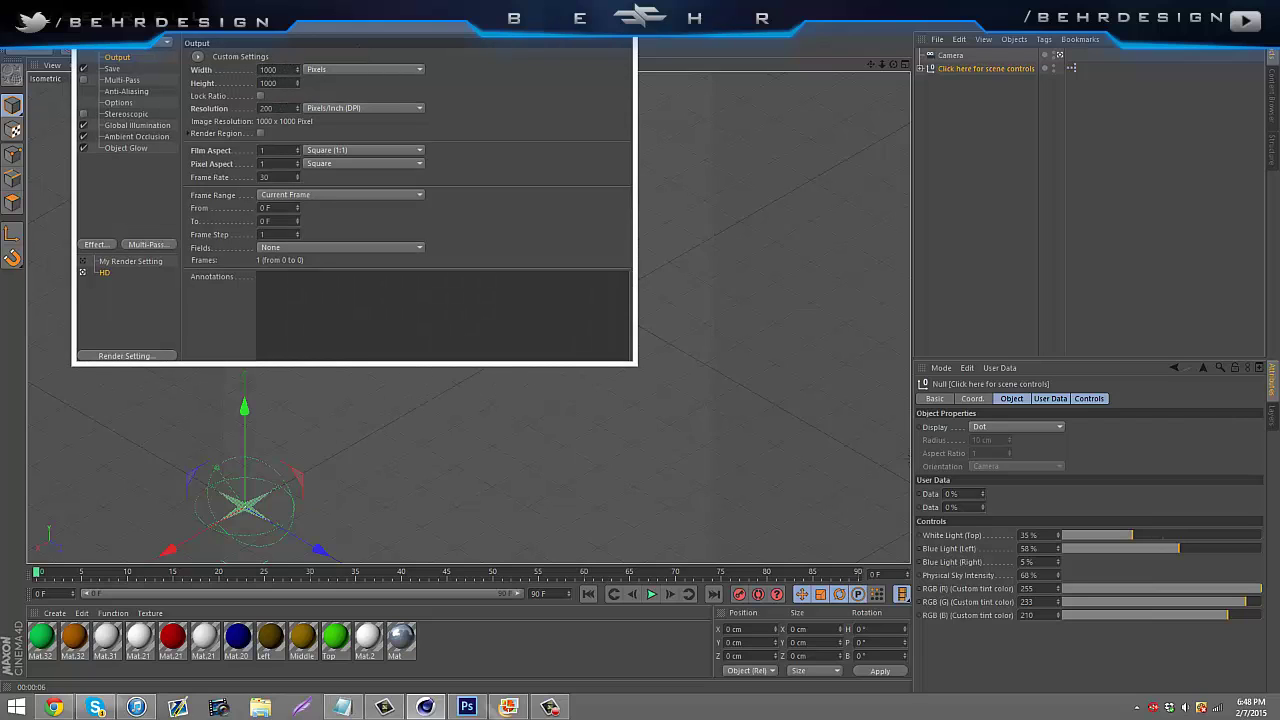
left_click(615, 20)
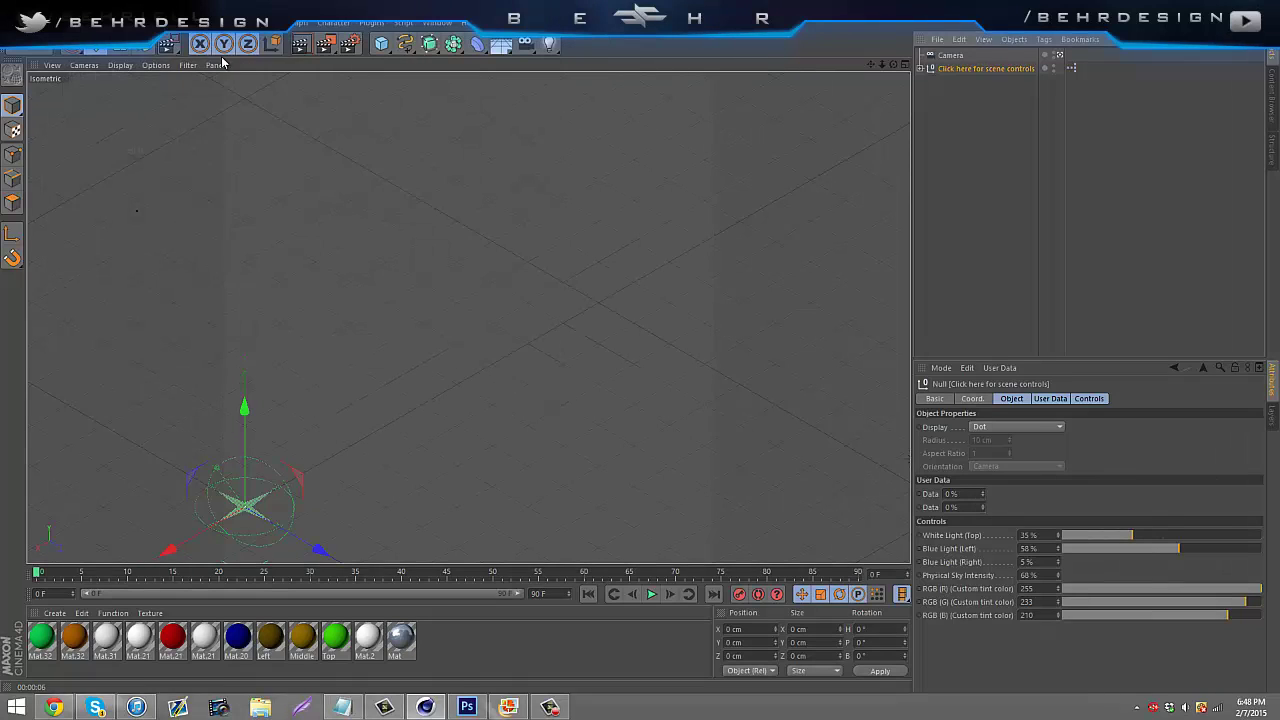
left_click(76, 66)
mouse_move(171, 258)
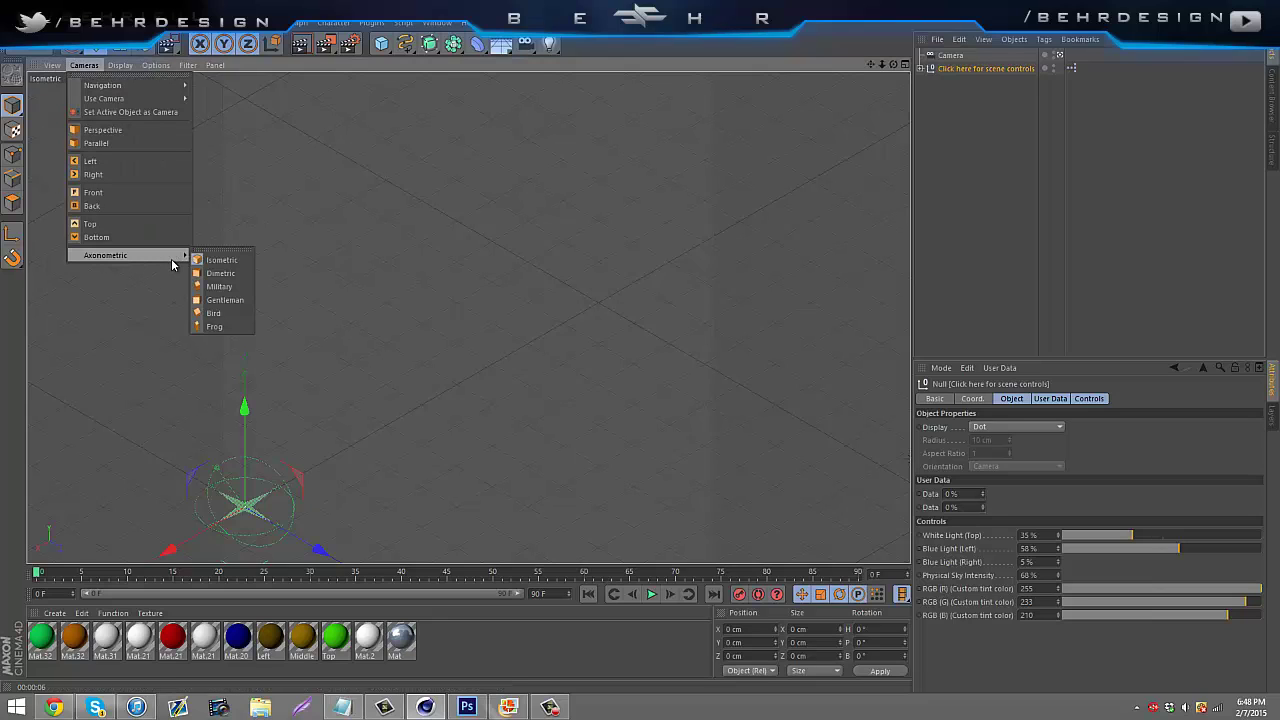
left_click(221, 260)
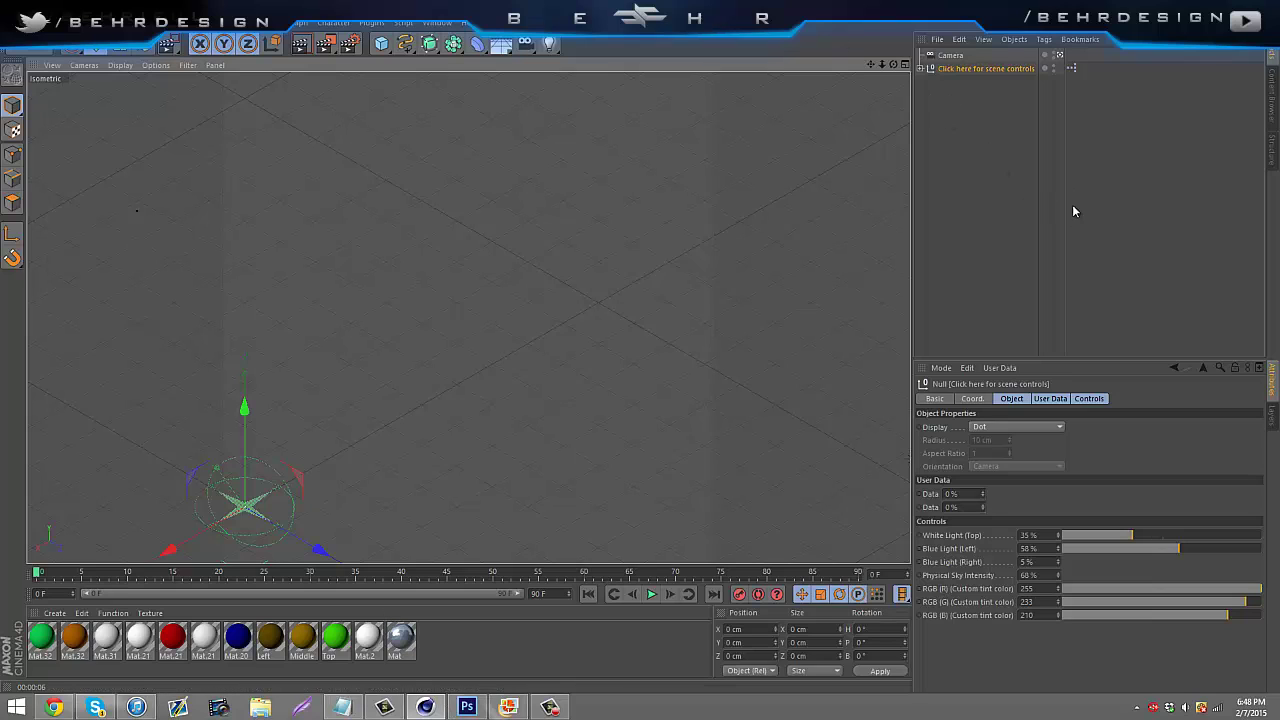
- Inspect the color settings of the bluish reflective material Mat
left_click(1039, 143)
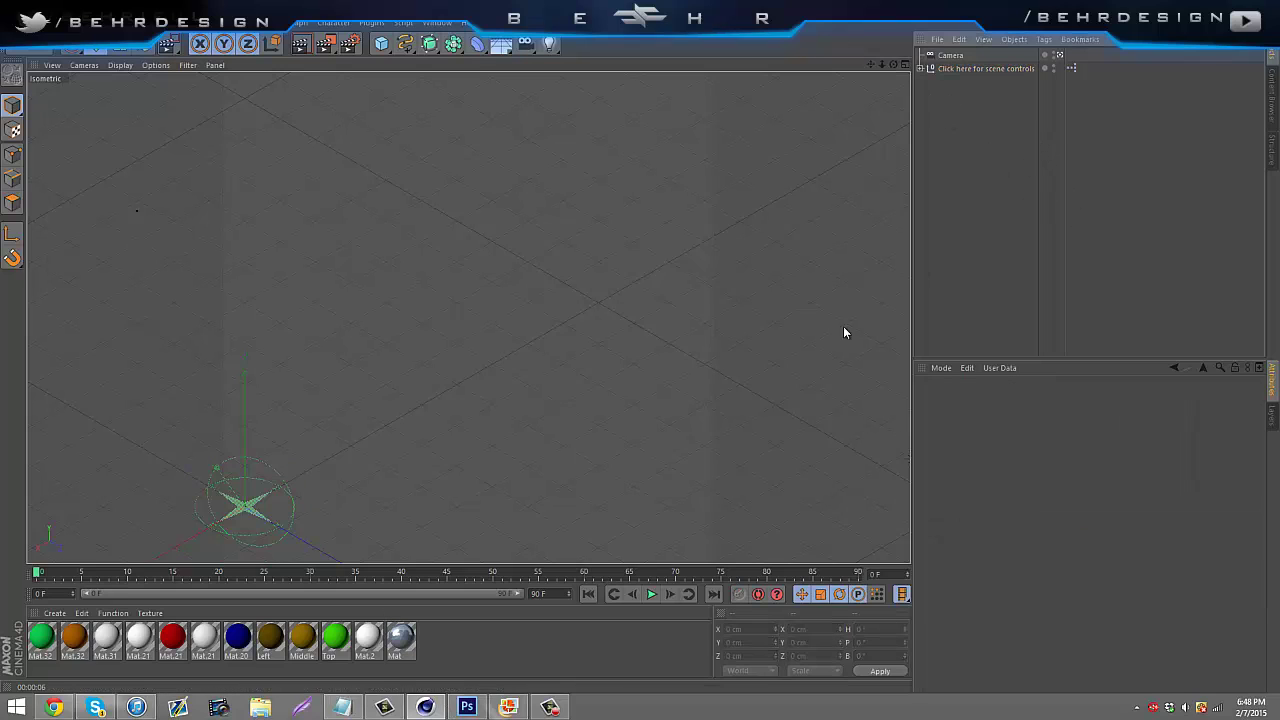
left_click_drag(522, 637, 40, 650)
left_click(537, 635)
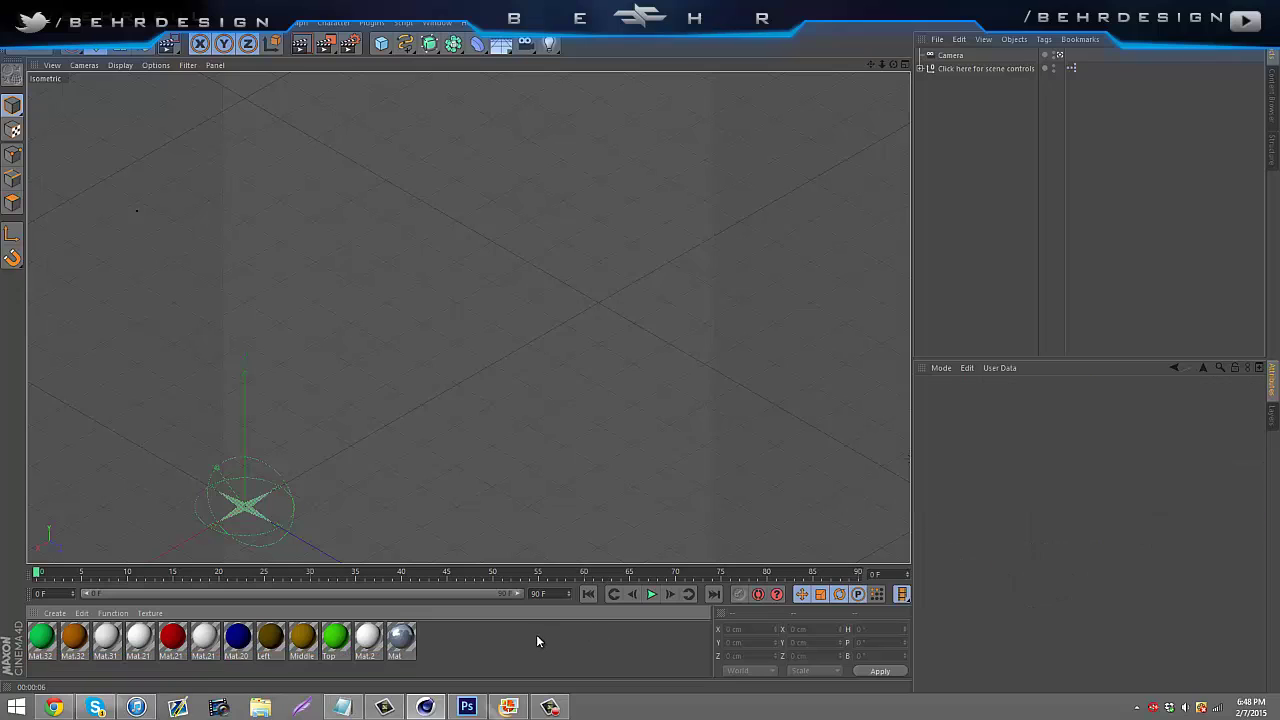
left_click(411, 641)
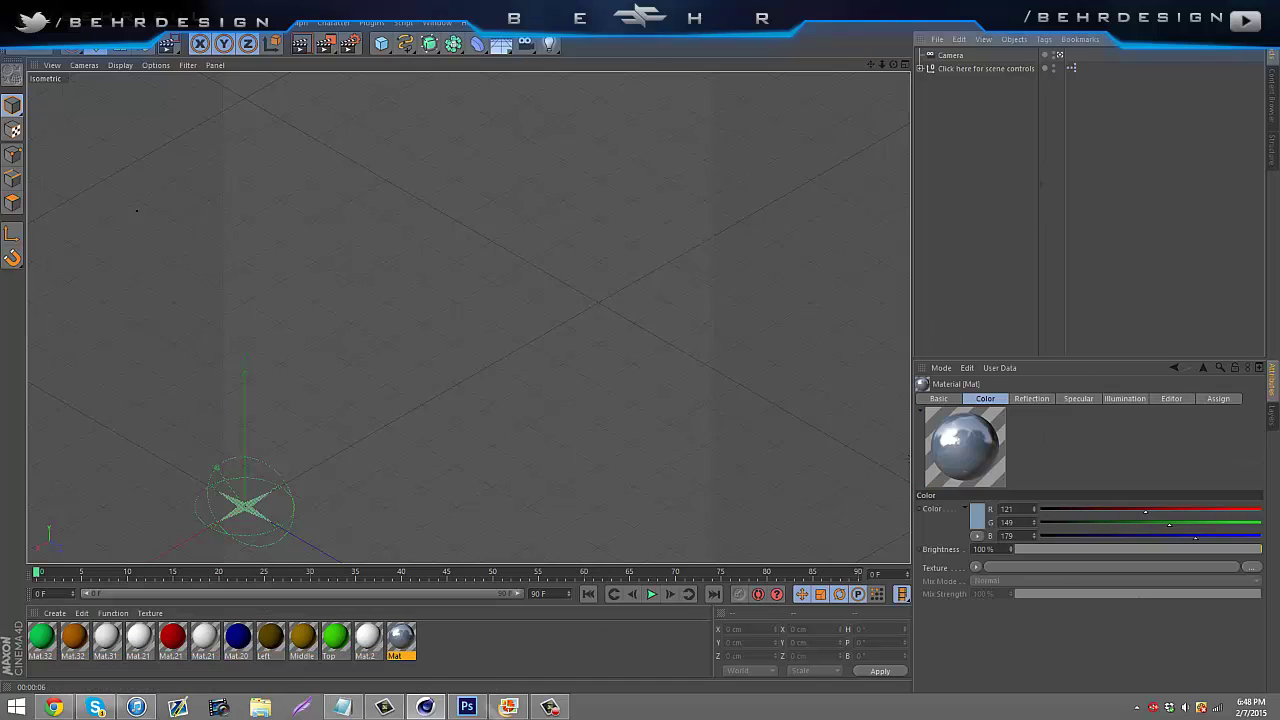
- Bring SkullAI.ai into the scene with the offered import settings and move it to about X -233.7 cm, Z 227.5 cm
left_click(14, 22)
left_click(59, 71)
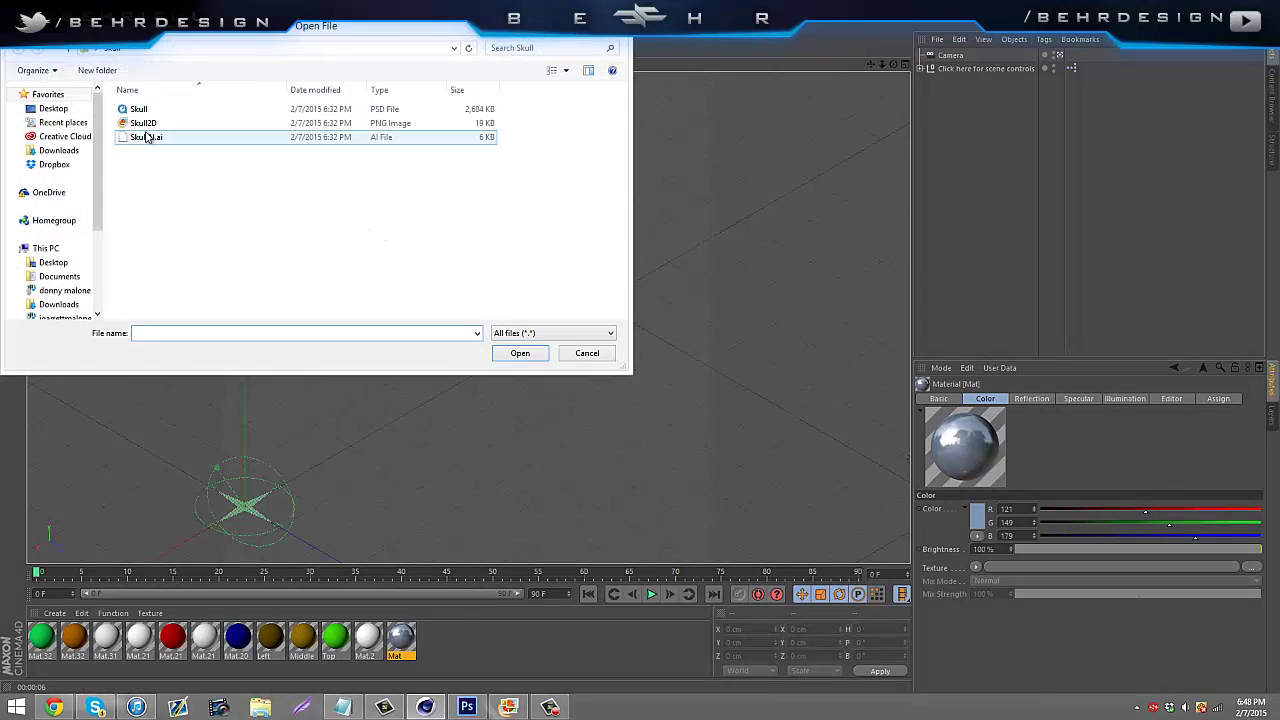
double_click(160, 138)
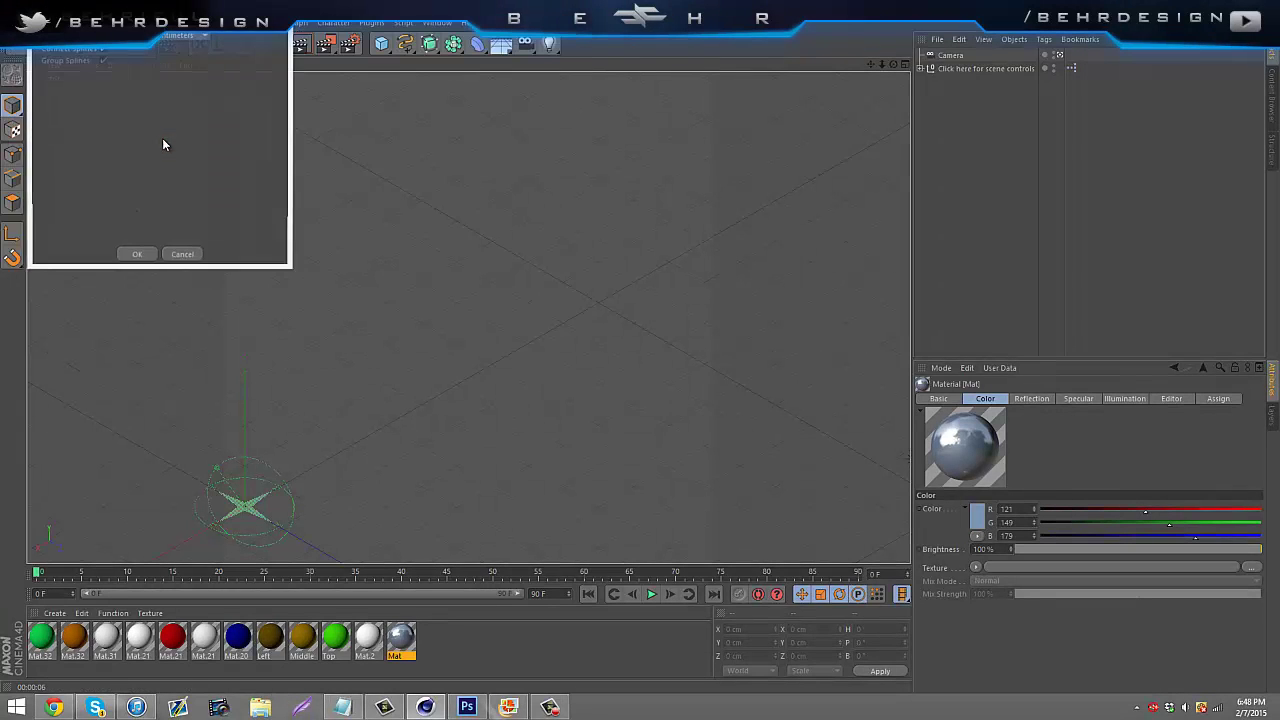
left_click(138, 255)
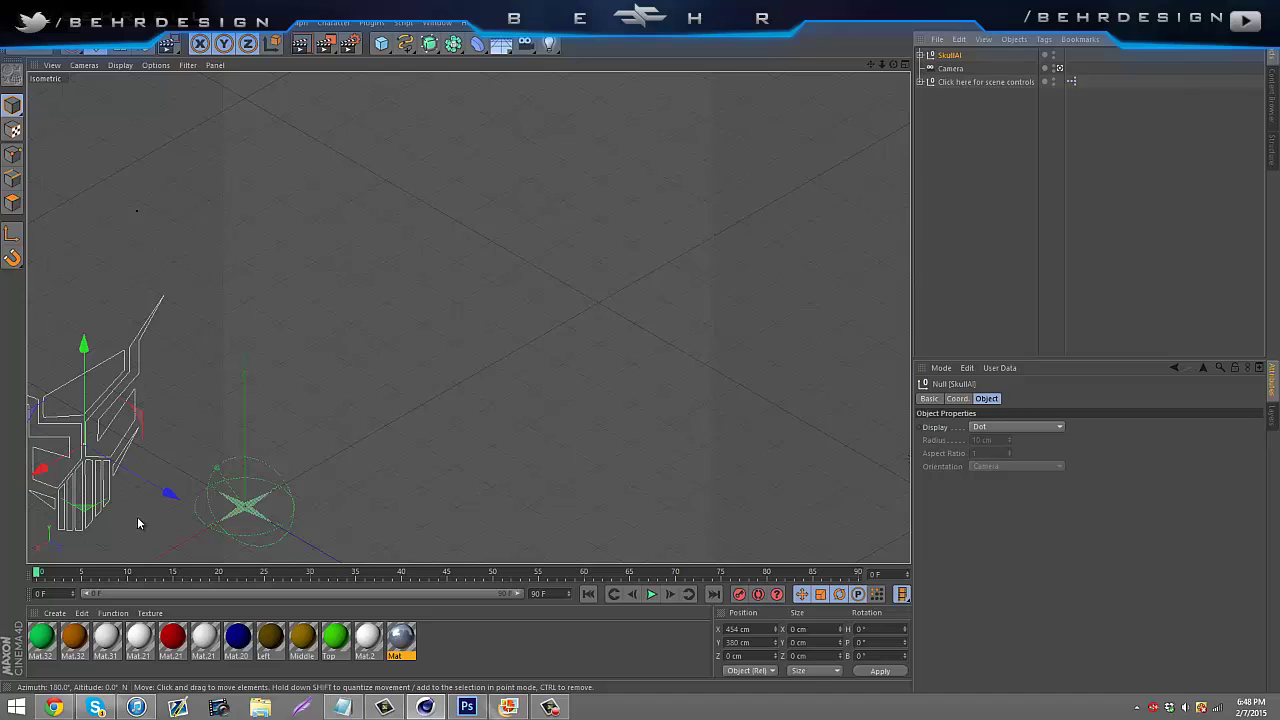
left_click_drag(61, 474, 240, 351)
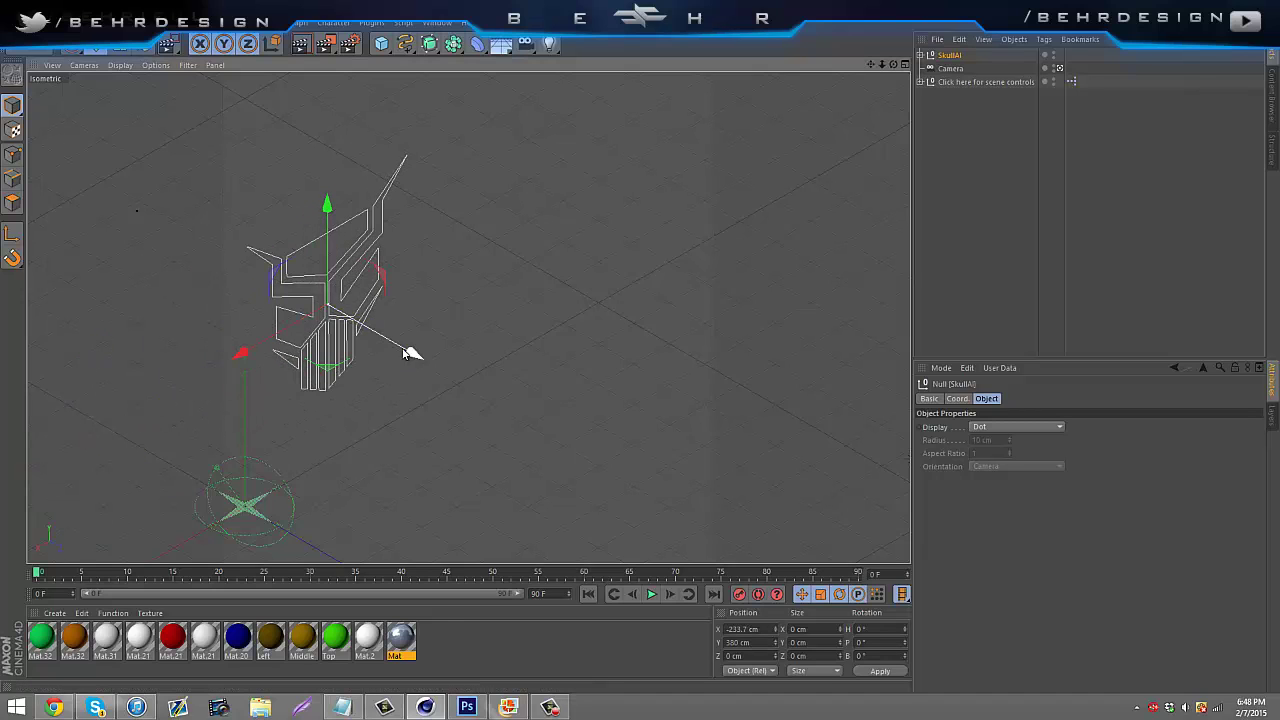
left_click_drag(414, 354, 482, 399)
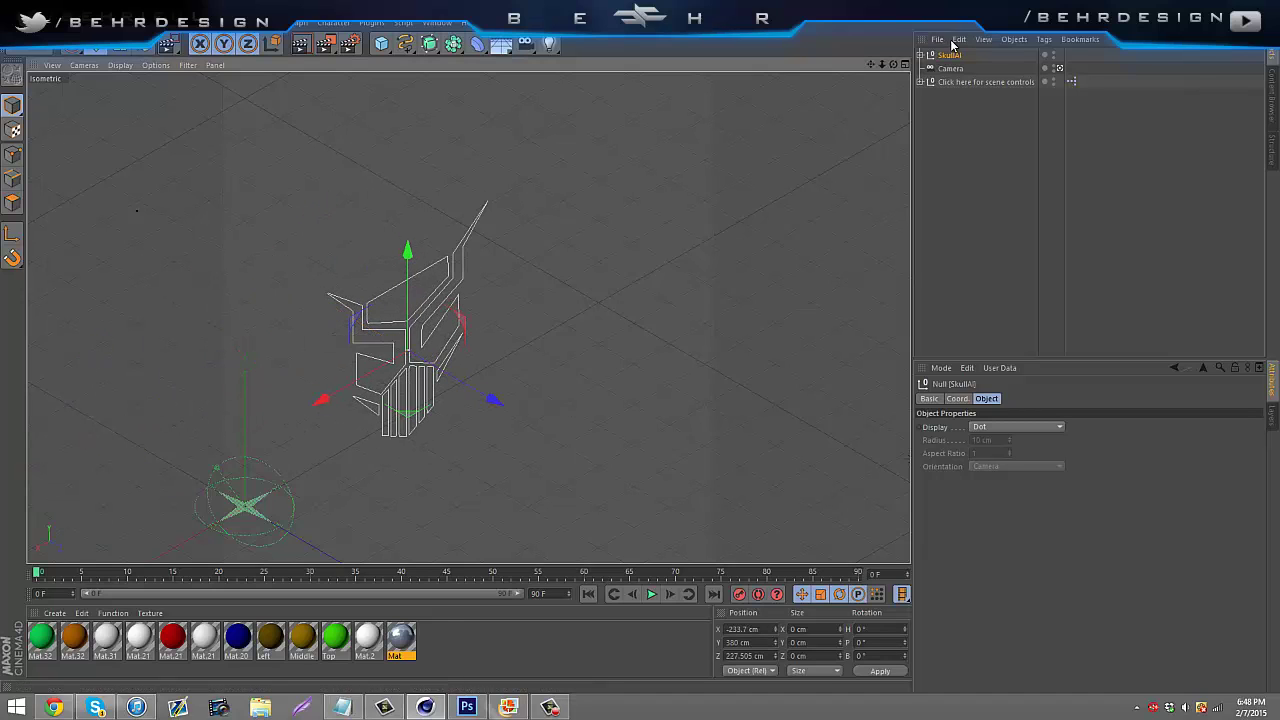
- Move Path 1 through Path 11 out of the SkullAI null and delete the null
left_click(920, 55)
left_click_drag(1078, 203, 921, 66)
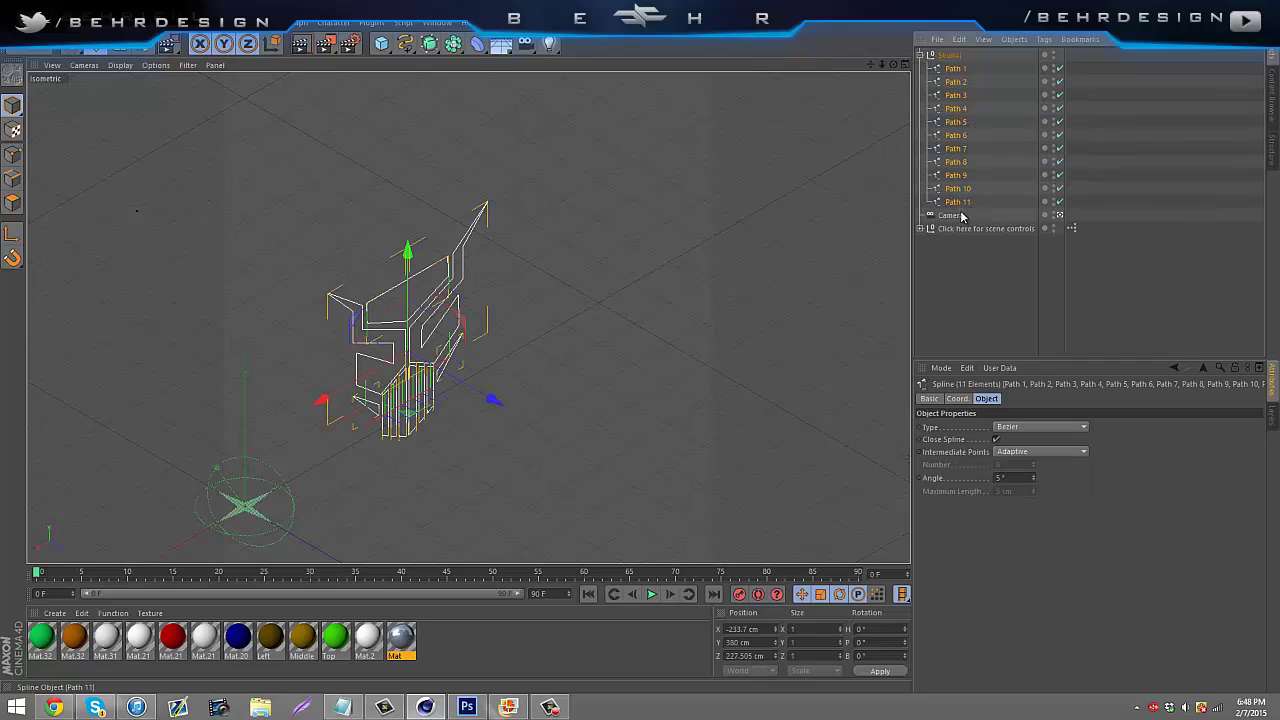
left_click_drag(961, 217, 958, 208)
left_click(945, 55)
key("Delete")
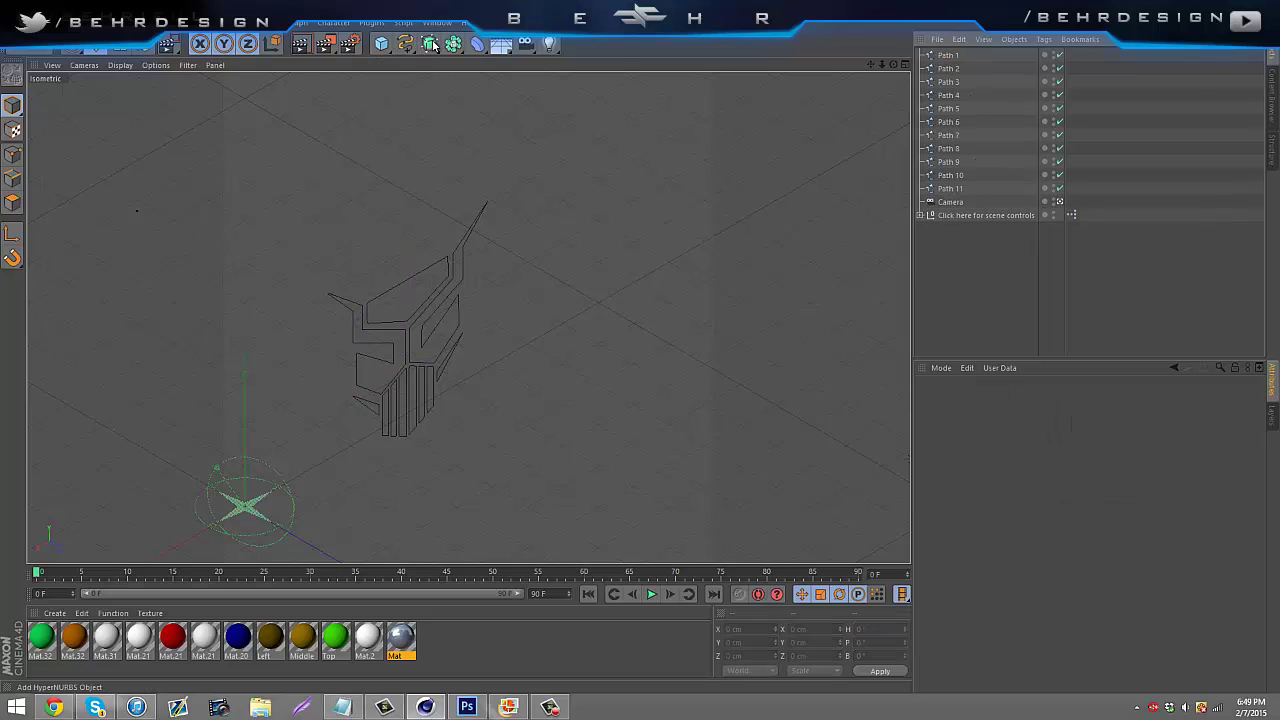
- Add an Extrude NURBS object and paste ten copies of it, one extrusion for each skull path
left_click_drag(433, 46, 482, 58)
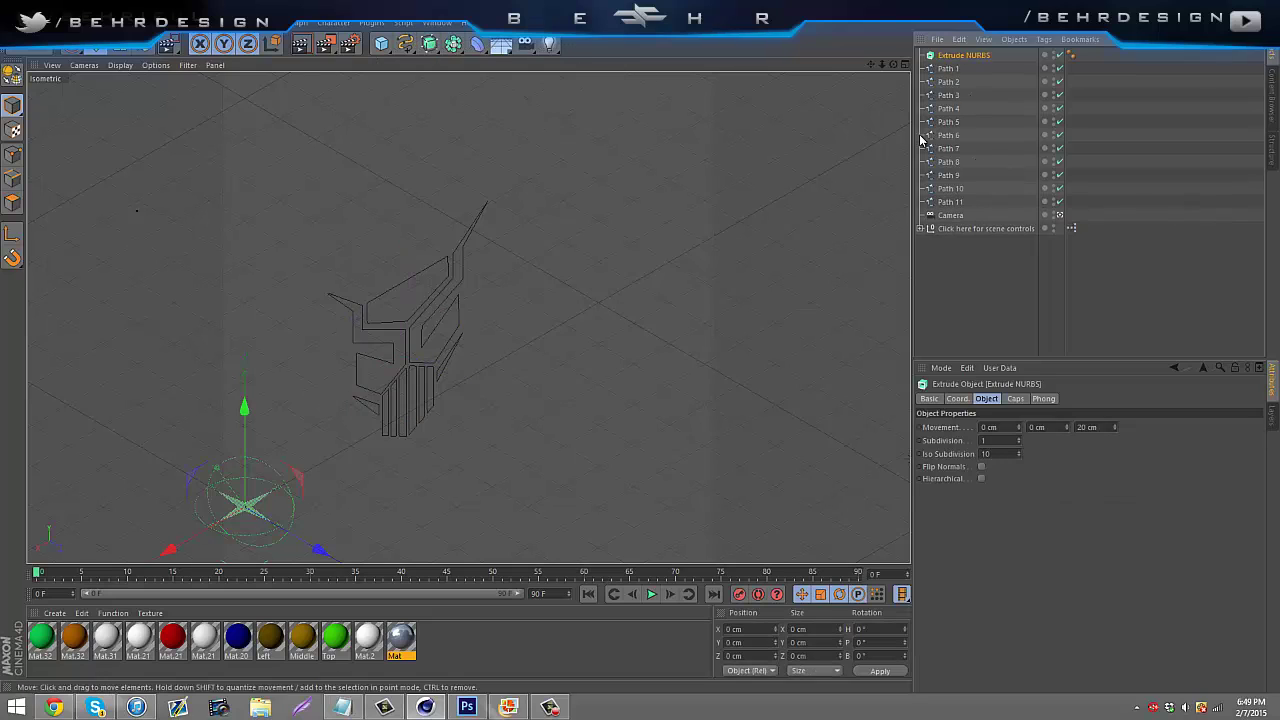
key("ctrl+c")
key("ctrl+v")
key("ctrl+v")
key("ctrl+v")
key("ctrl+v")
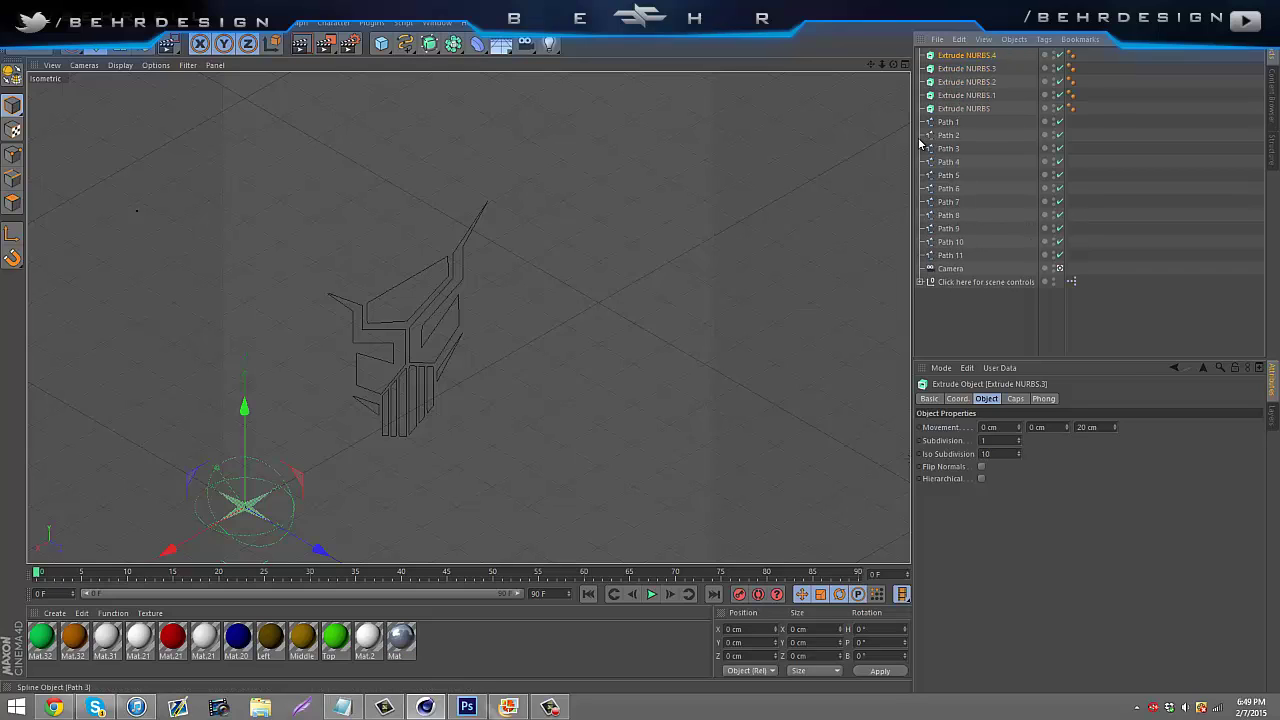
key("ctrl+v")
key("ctrl+v")
key("ctrl+v")
key("ctrl+v")
key("ctrl+v")
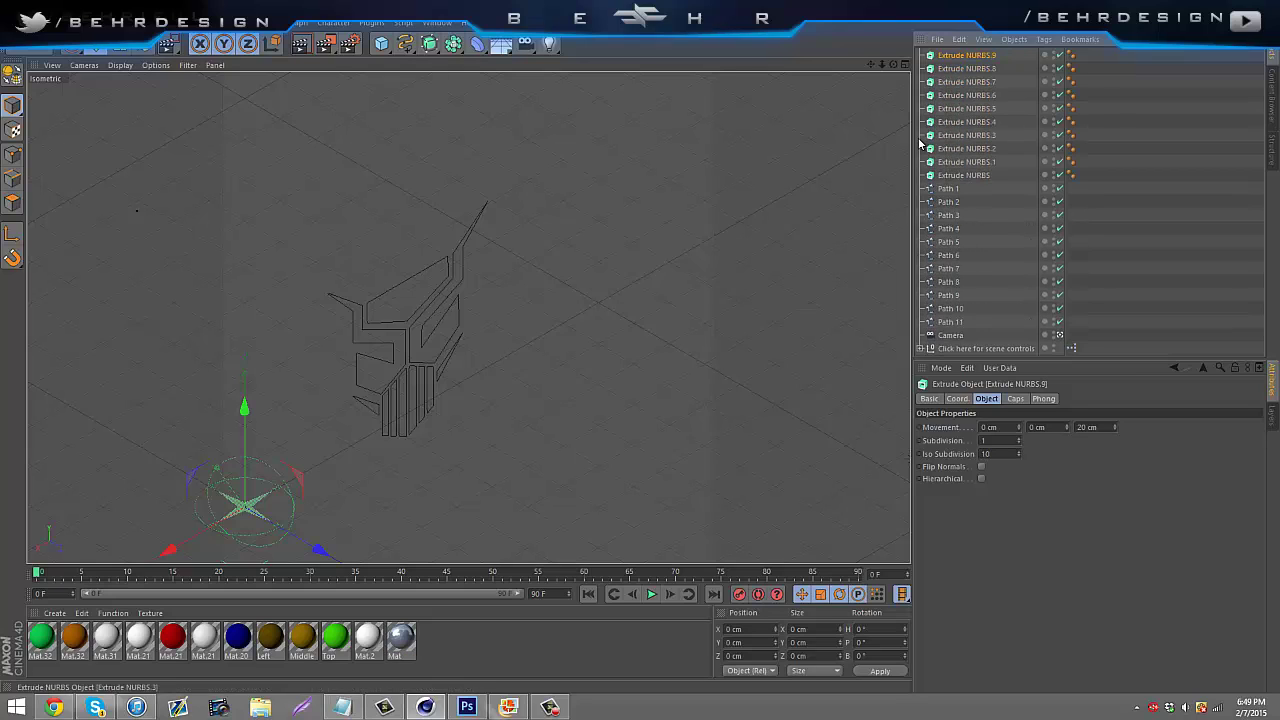
key("ctrl+v")
- Nest each of the eleven skull paths under its own Extrude NURBS object, in matching order
left_click(950, 202)
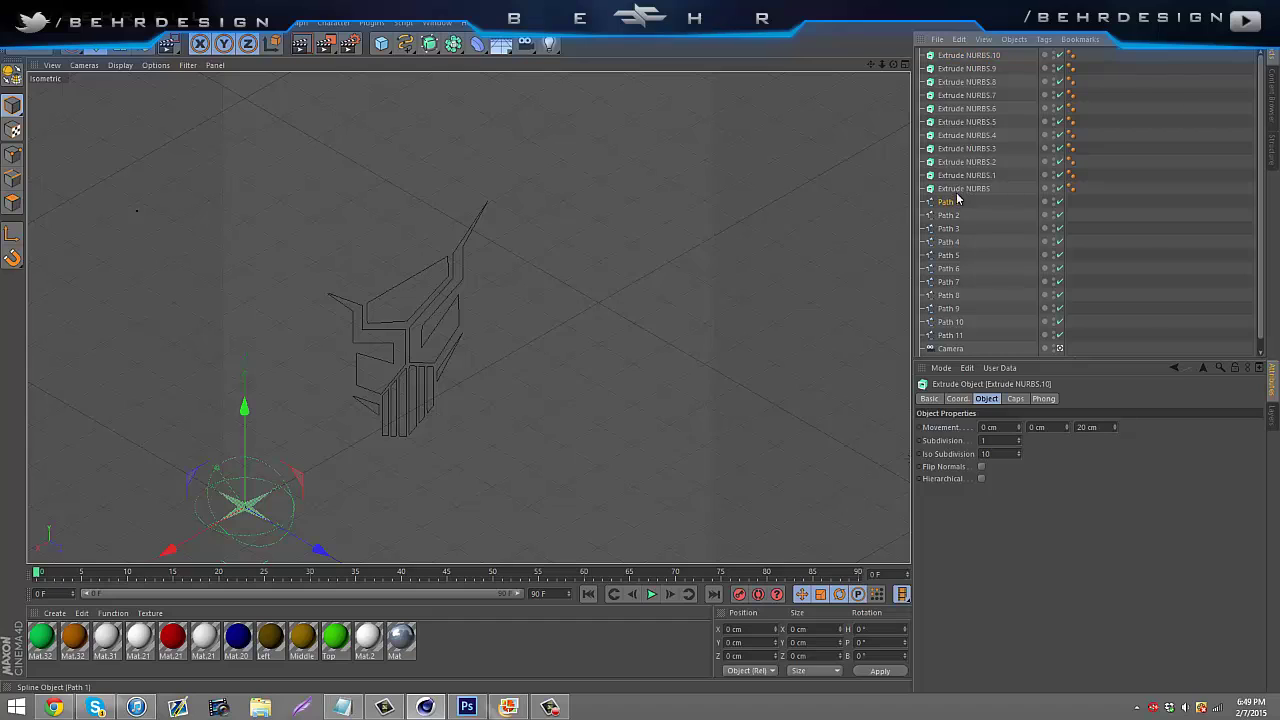
left_click_drag(957, 198, 957, 188)
left_click_drag(950, 214, 951, 162)
left_click_drag(945, 242, 957, 152)
left_click_drag(948, 268, 947, 134)
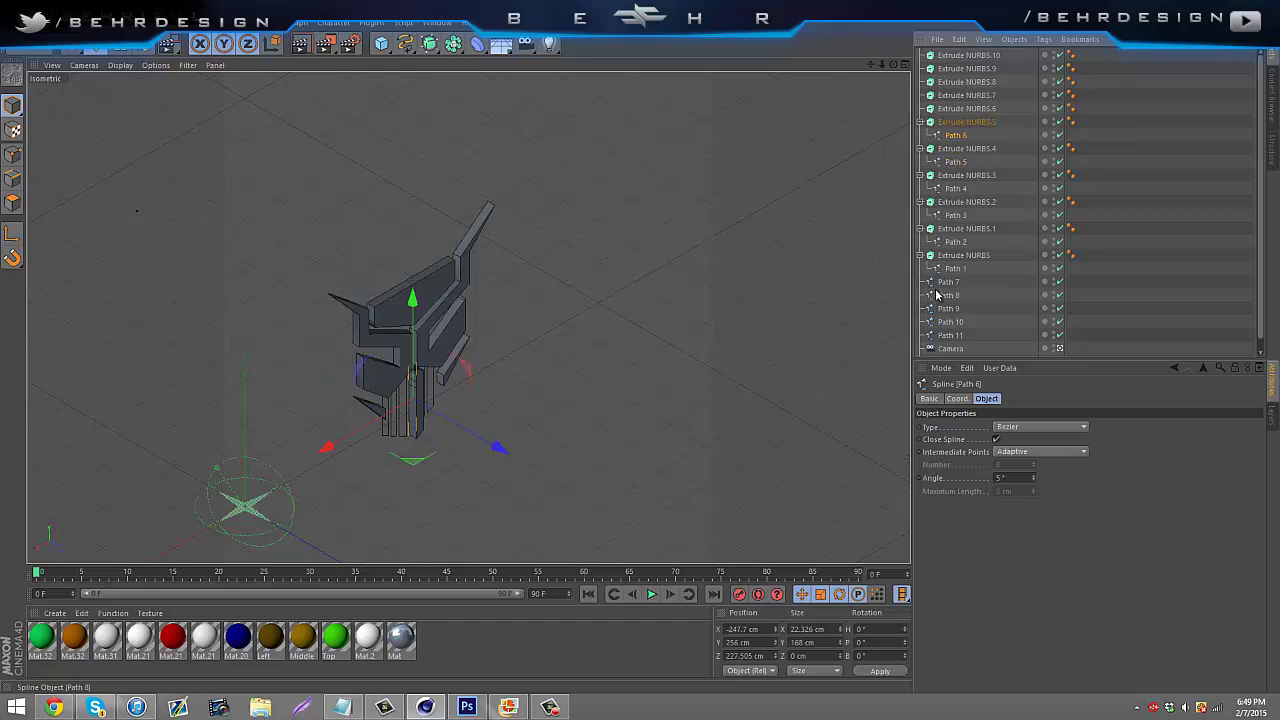
left_click_drag(940, 282, 957, 98)
left_click_drag(950, 308, 968, 90)
left_click_drag(958, 327, 965, 80)
left_click_drag(952, 335, 954, 58)
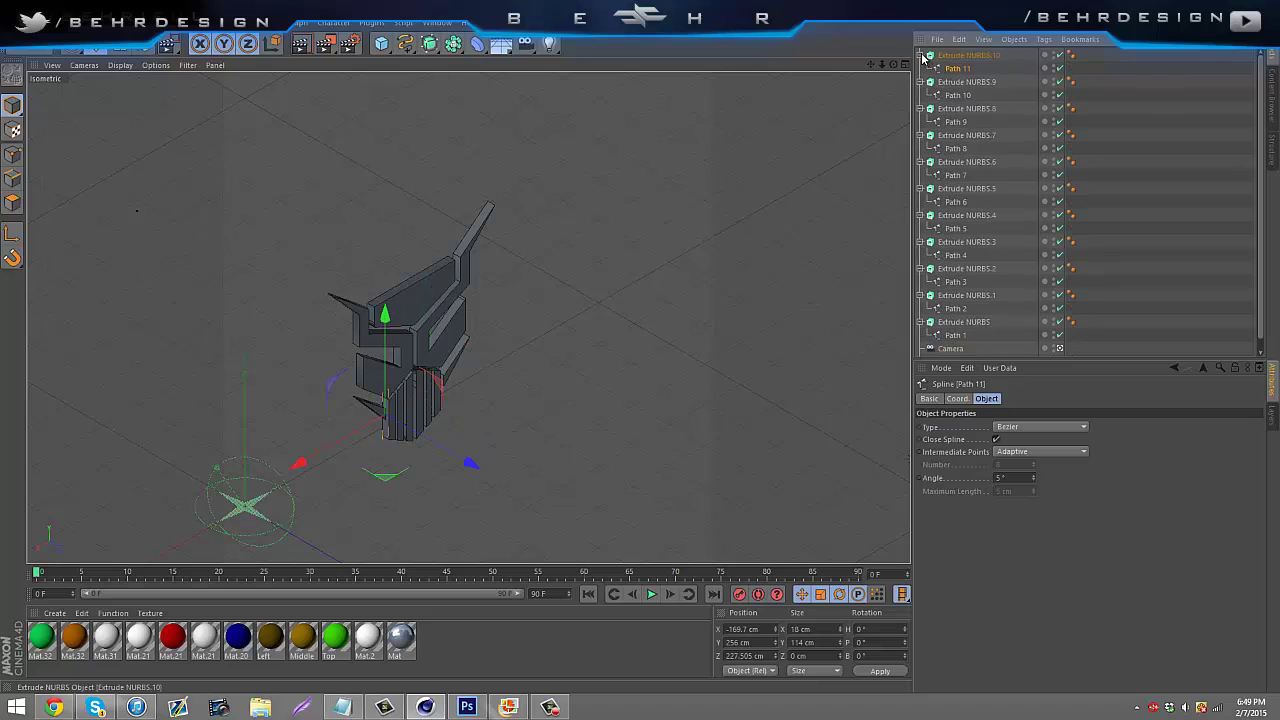
- Collapse all eleven Extrude NURBS hierarchies in the object list and select them together with their tags
left_click(920, 55)
left_click(920, 68)
left_click(920, 81)
left_click(920, 95)
left_click(920, 108)
left_click(920, 121)
left_click(920, 135)
left_click(920, 148)
left_click(920, 161)
left_click(920, 175)
left_click(920, 188)
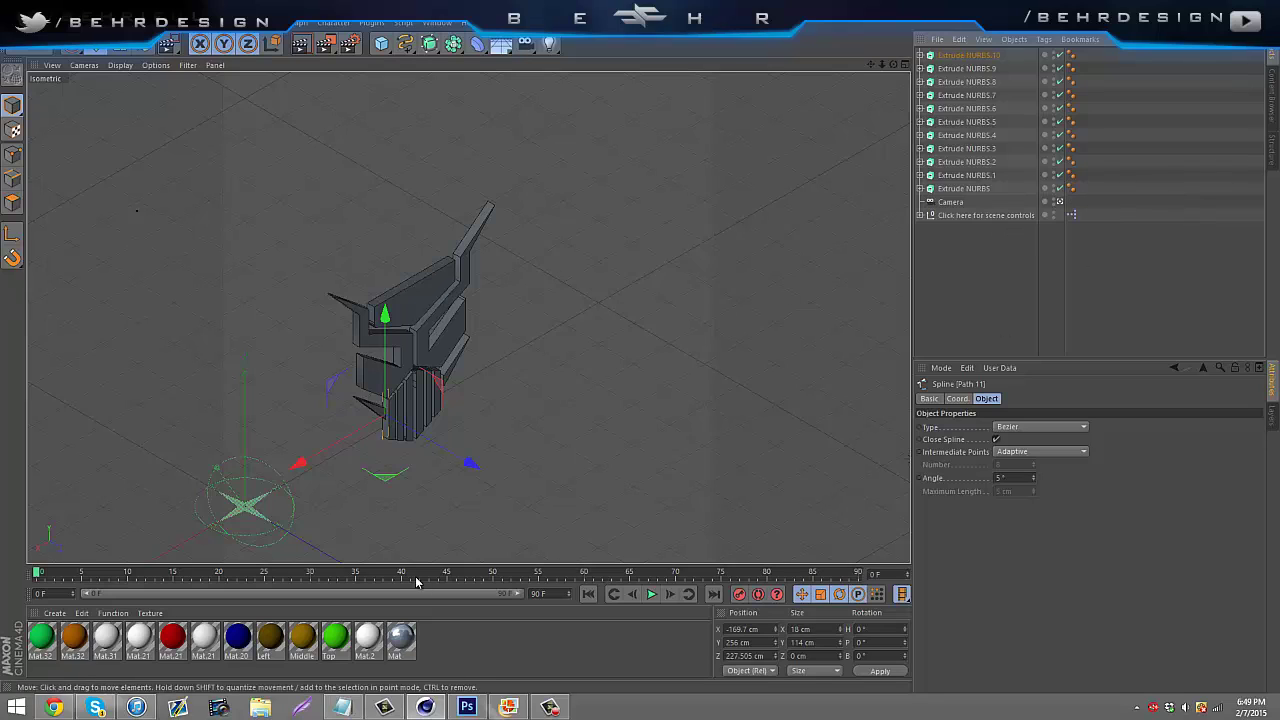
left_click_drag(1143, 192, 870, 45)
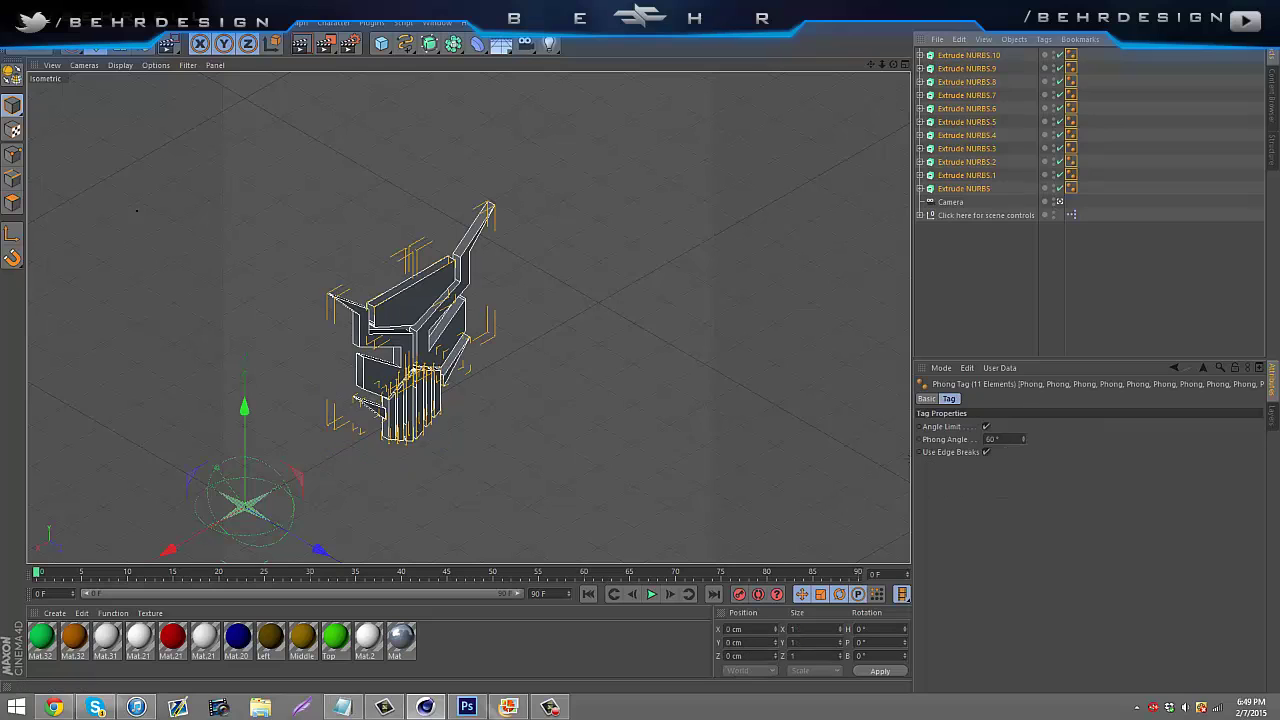
- Set the Z extrusion movement of all eleven Extrude NURBS objects to 2623 cm
left_click(941, 368)
left_click(963, 437)
left_click_drag(1116, 432, 1159, 104)
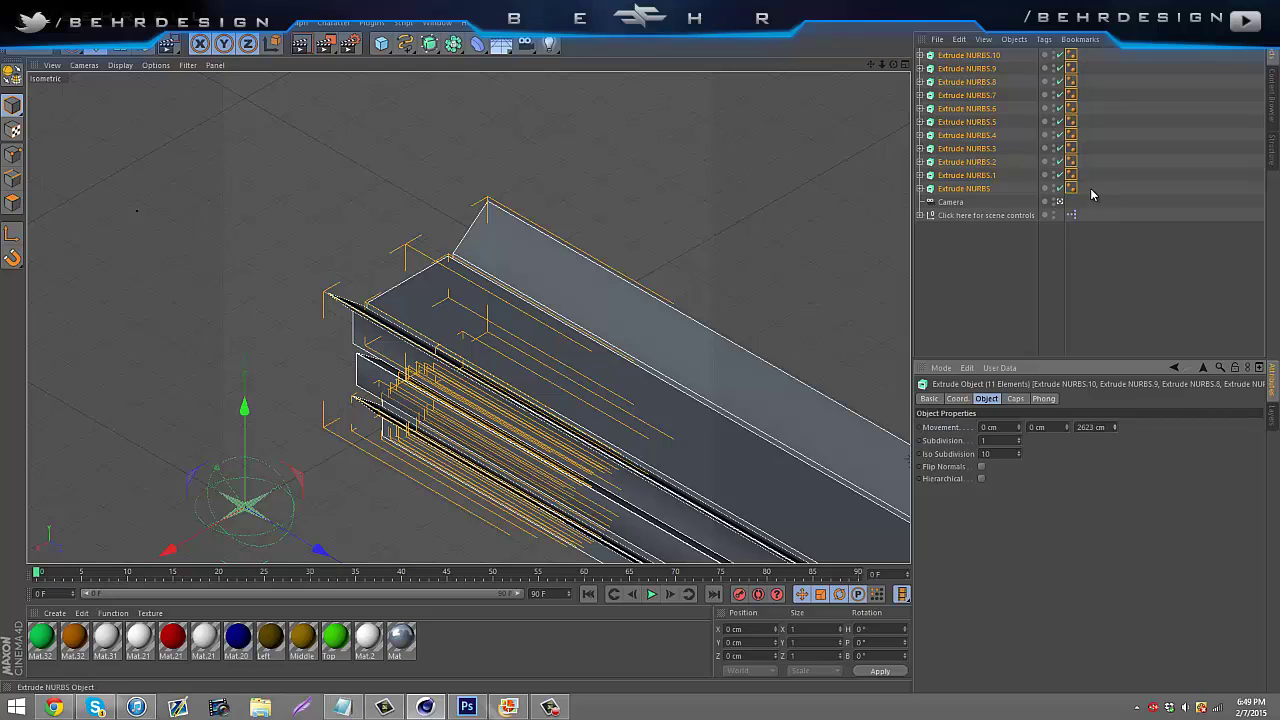
- Rotate the eleven extrusions together to about H 97.2°, P -48.7°, B 337.3° so the skull's face points toward the camera
left_click(144, 45)
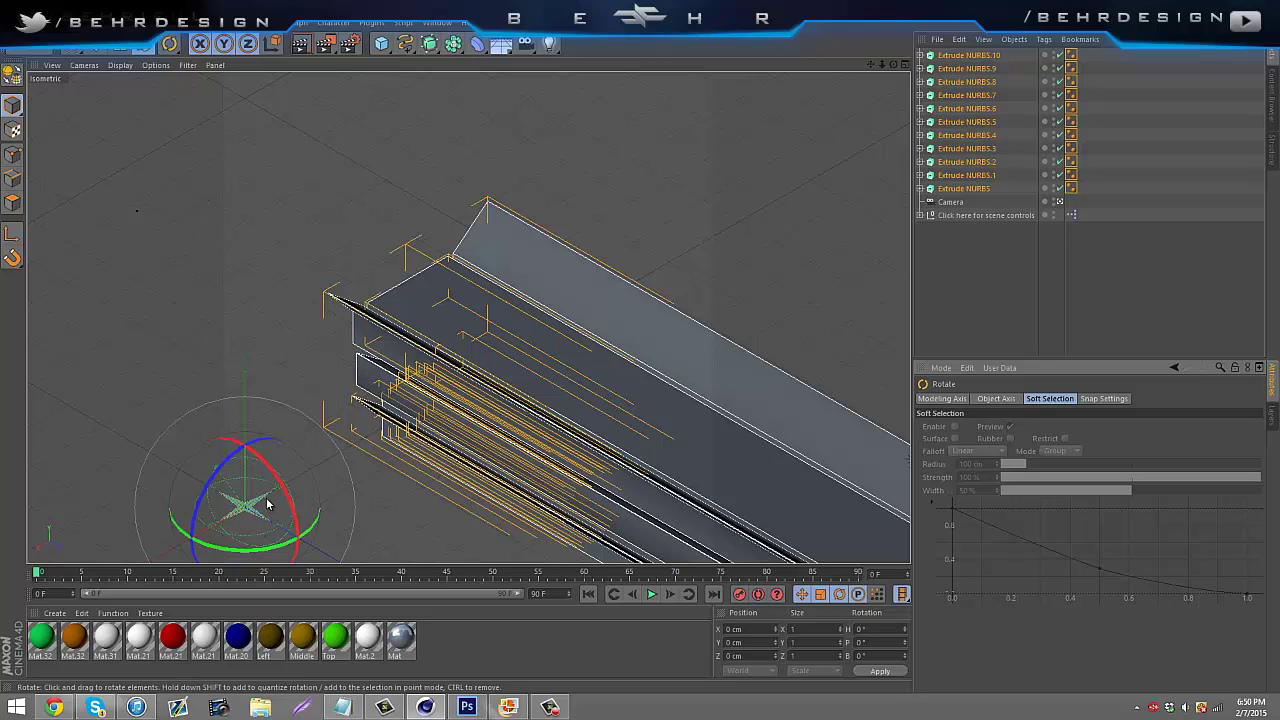
left_click_drag(261, 508, 289, 413)
key("ctrl+z")
left_click_drag(253, 549, 322, 522)
left_click_drag(243, 524, 425, 499)
key("e")
key("r")
mouse_move(388, 540)
left_mouse_down()
mouse_move(380, 549)
mouse_move(392, 523)
left_mouse_up()
- Move all eleven extrusions together to about X -330, Y 66, Z 264 cm and clear the selection
left_click_drag(1088, 187, 1000, 52)
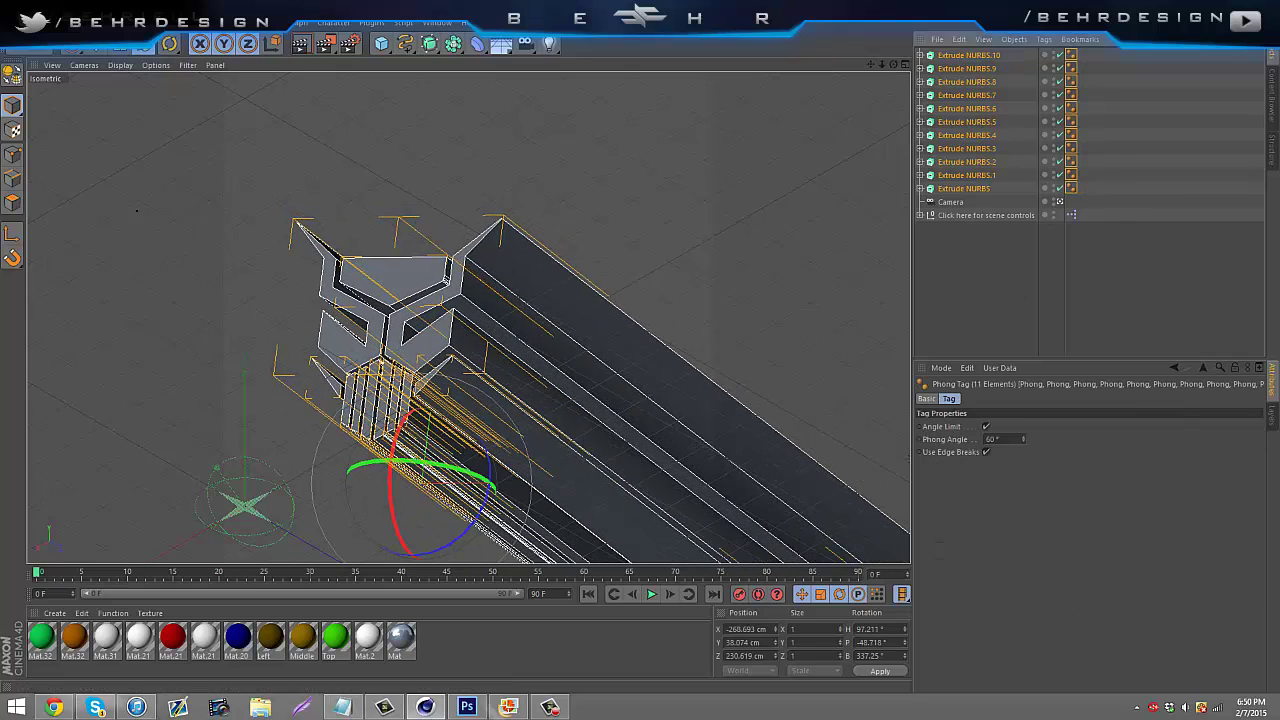
left_click(95, 46)
left_click_drag(383, 259, 437, 246)
left_click(1029, 252)
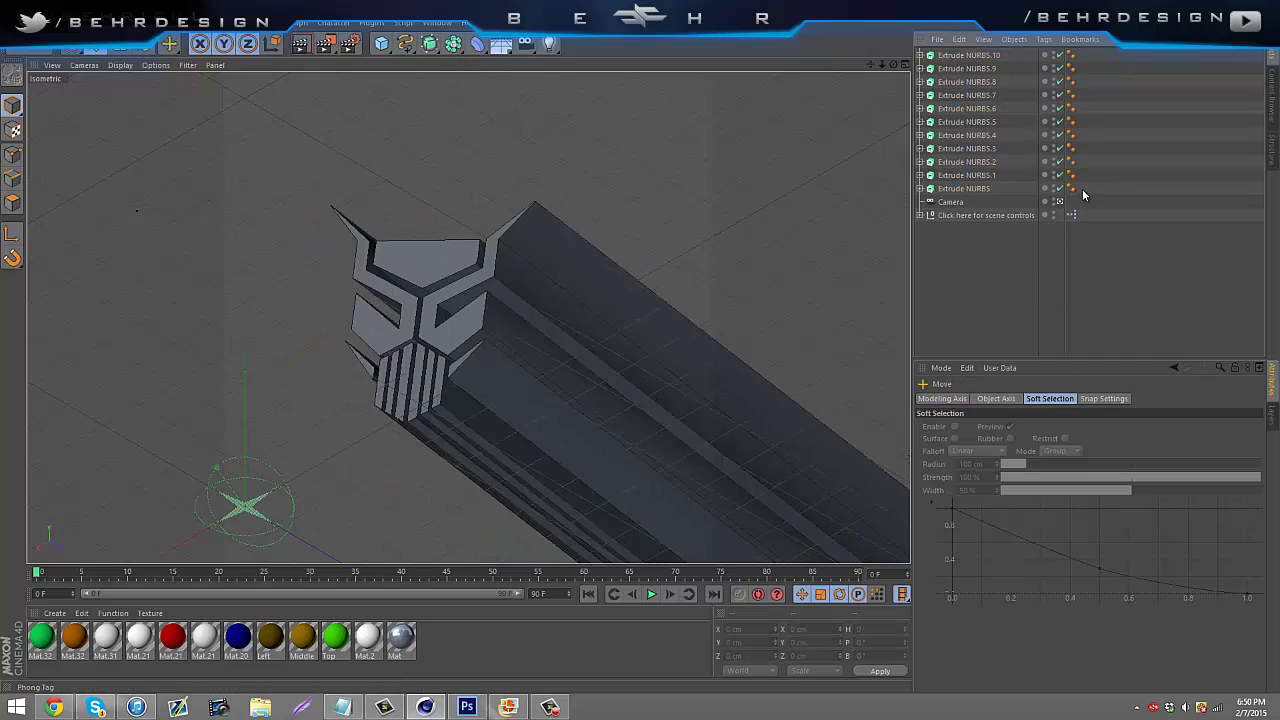
- Render a test preview of the rotated skull extrusion
left_click(327, 43)
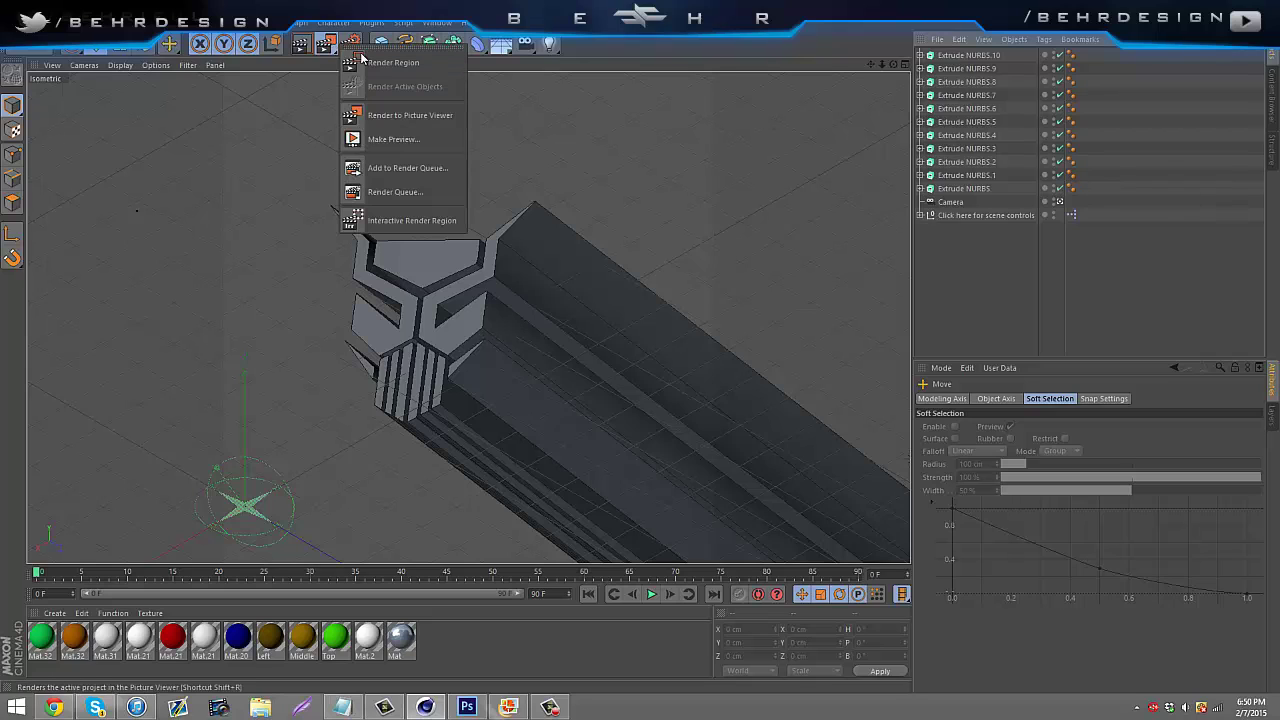
left_click(366, 62)
left_click_drag(227, 73, 711, 679)
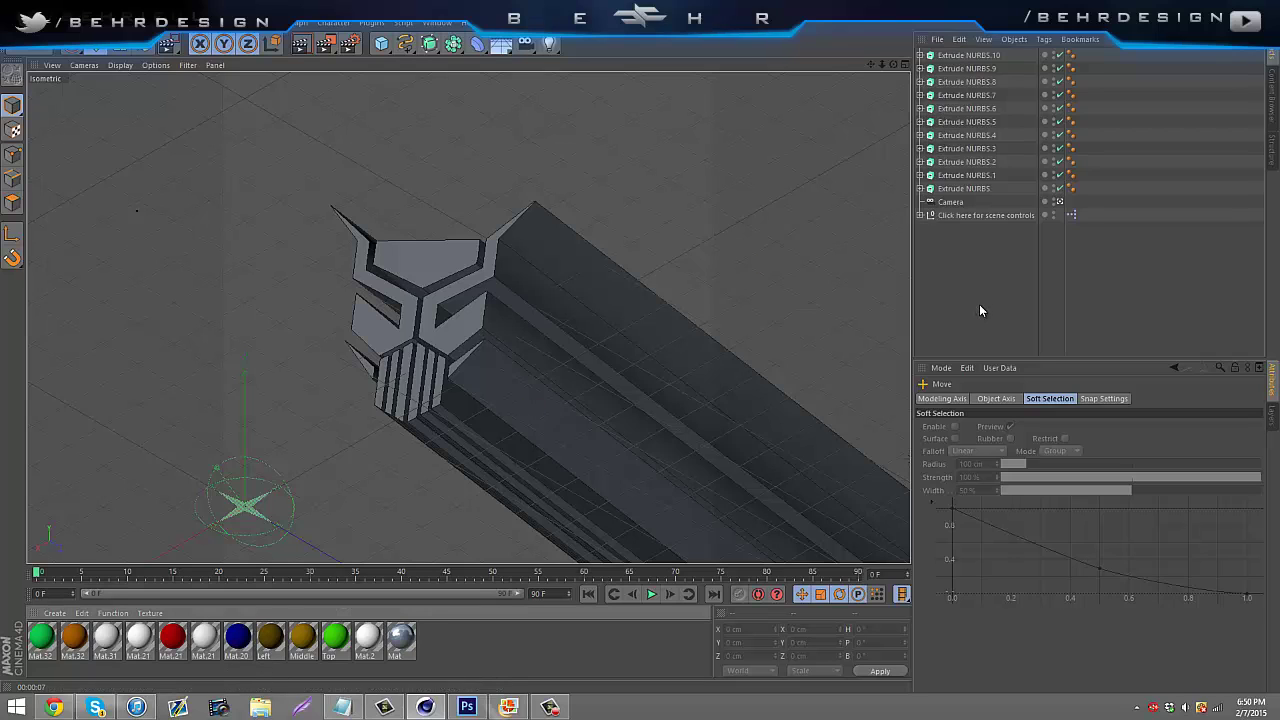
- Group the eleven extrusions into a null, apply the dark blue material Mat.20 to it, and check the material's color settings
left_click_drag(1082, 190, 935, 48)
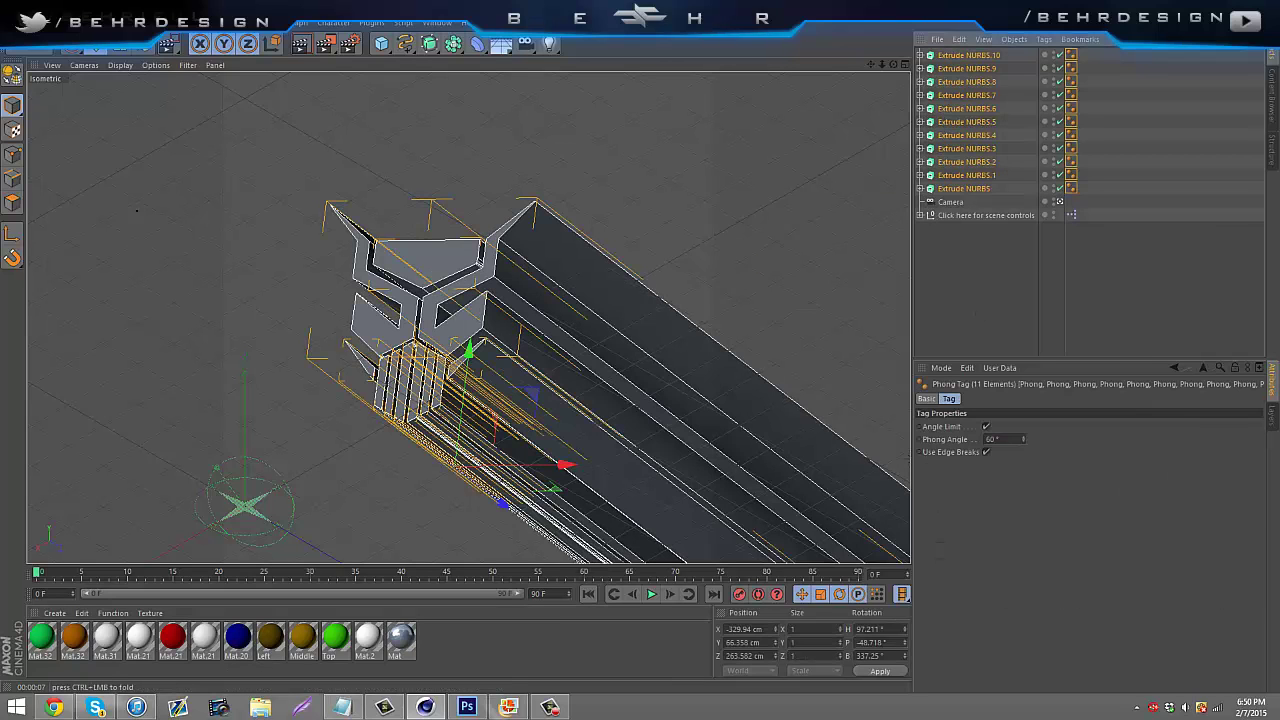
key("alt+g")
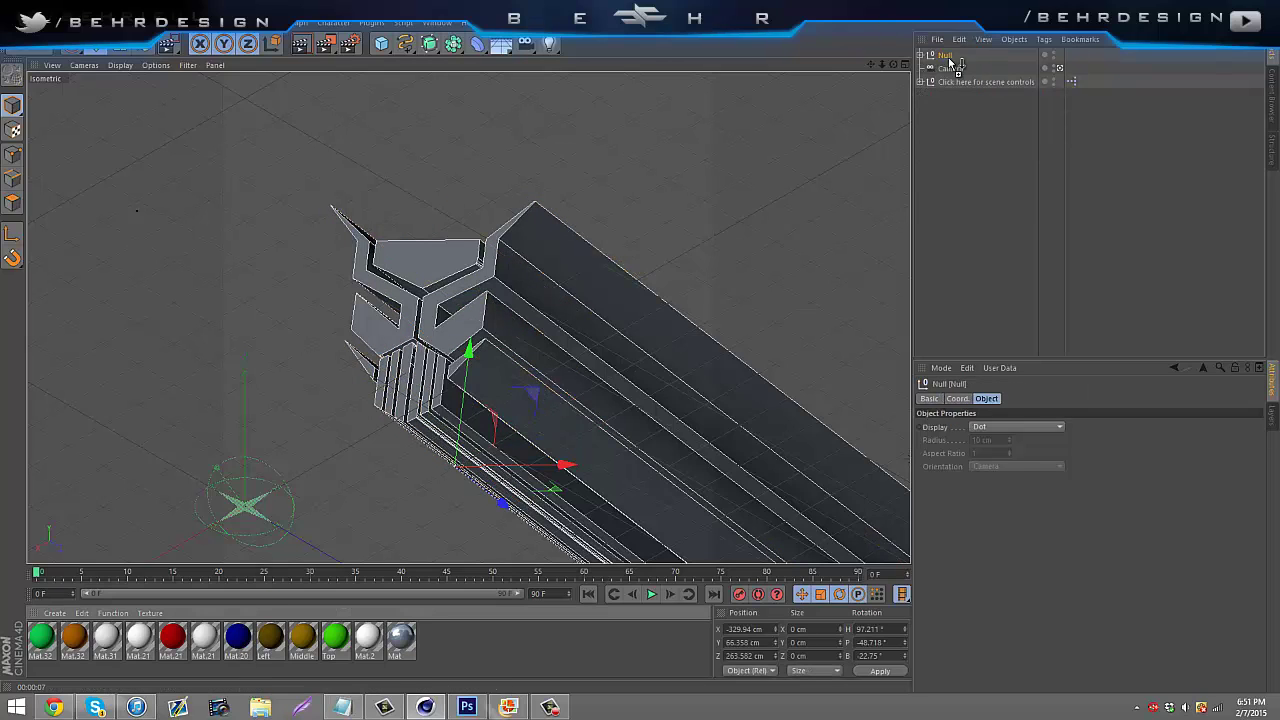
left_click_drag(945, 64, 990, 63)
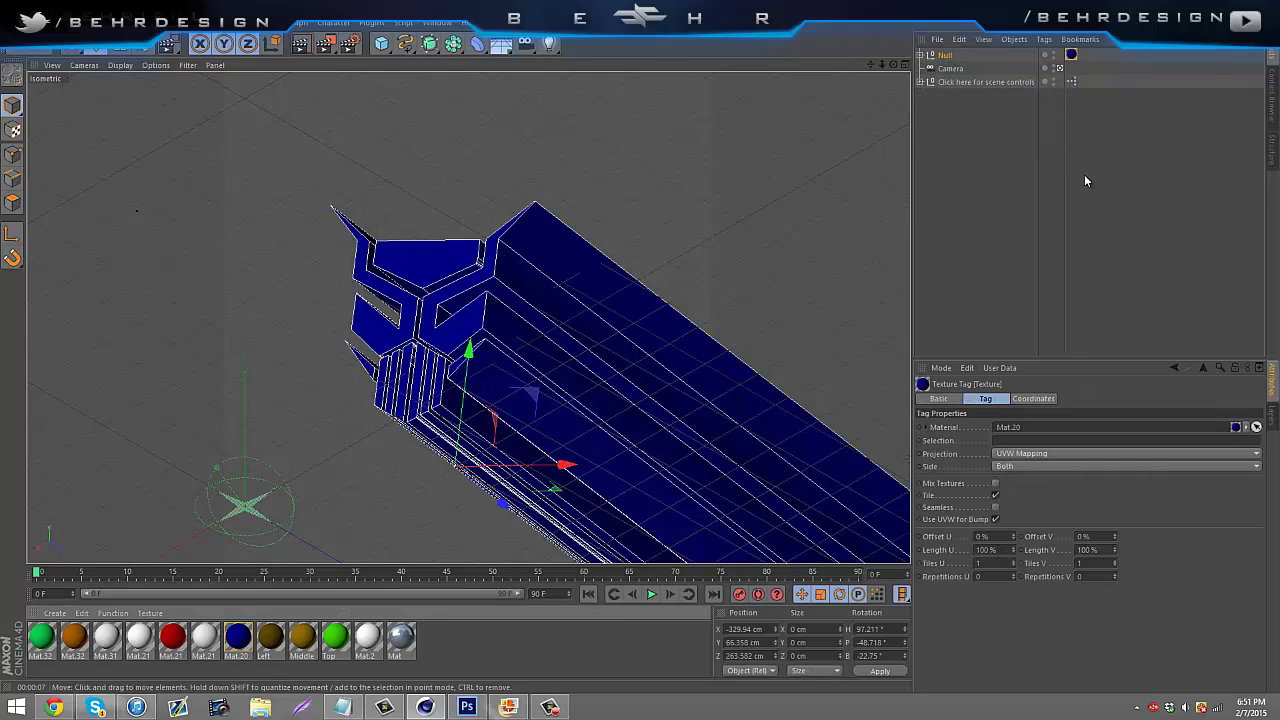
double_click(240, 638)
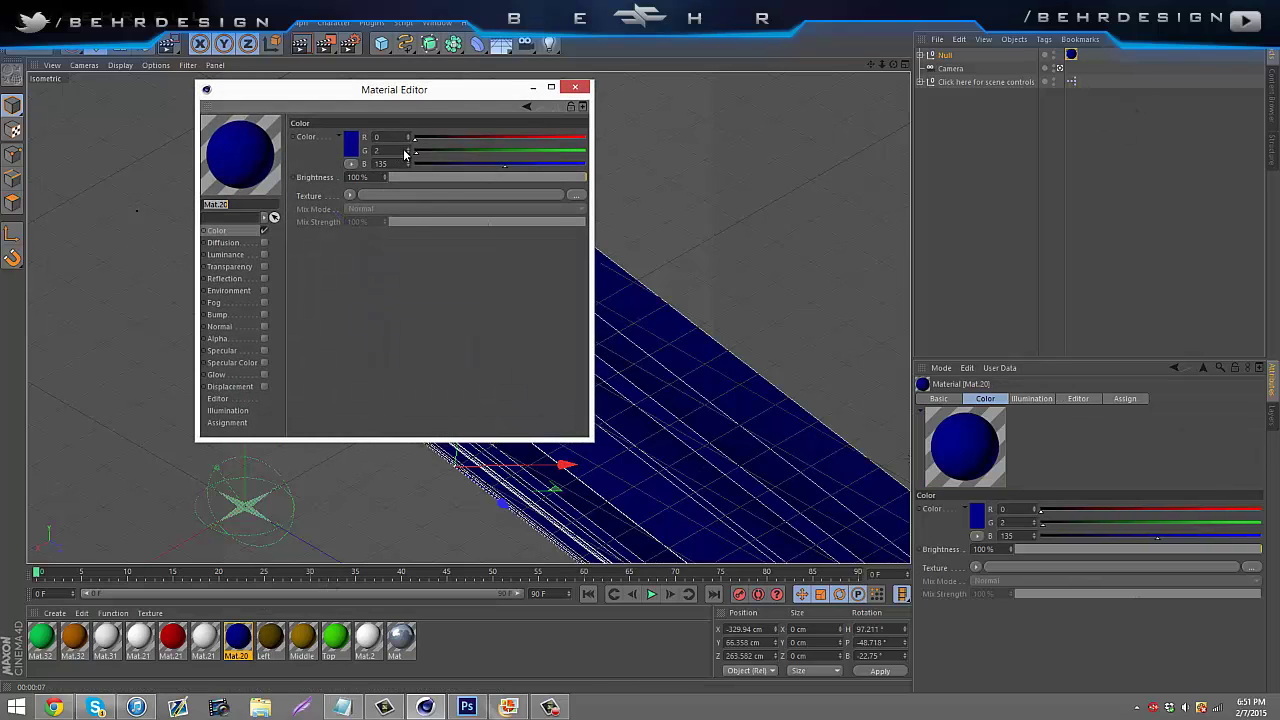
left_click(575, 87)
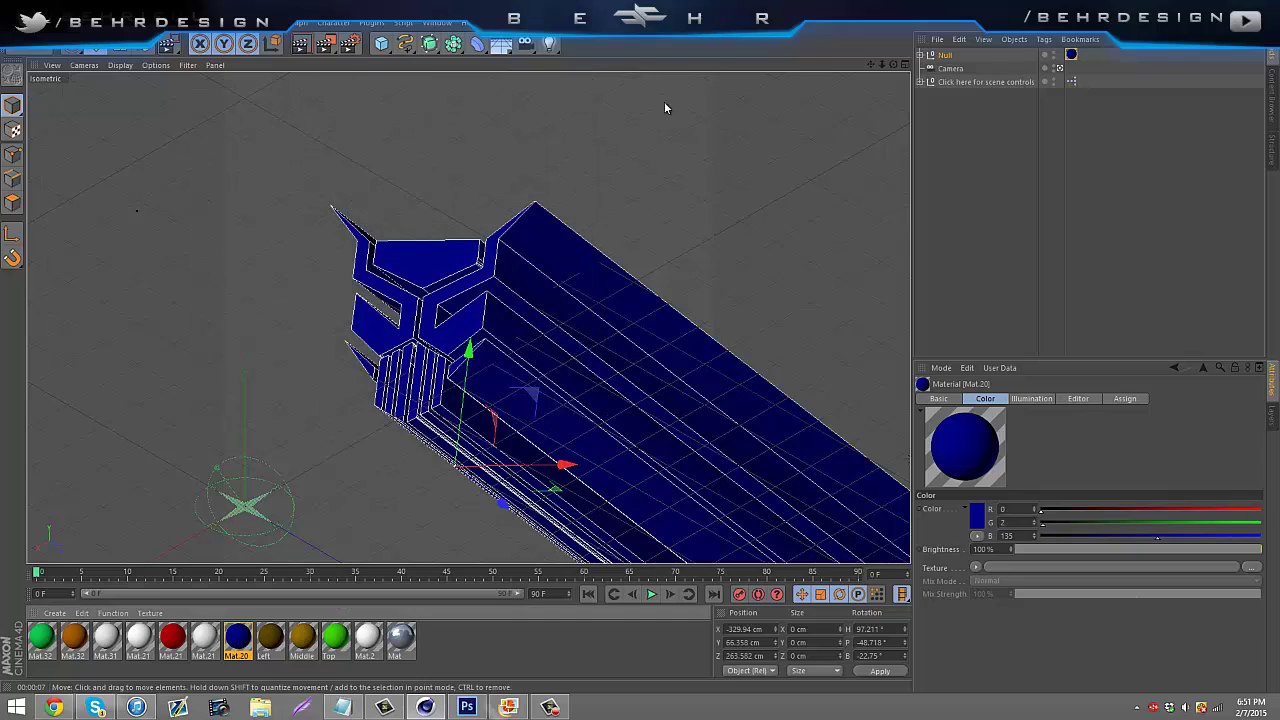
- Duplicate the extrusion null and delete the dark blue material tag from the copy, Null.1
key("alt+g")
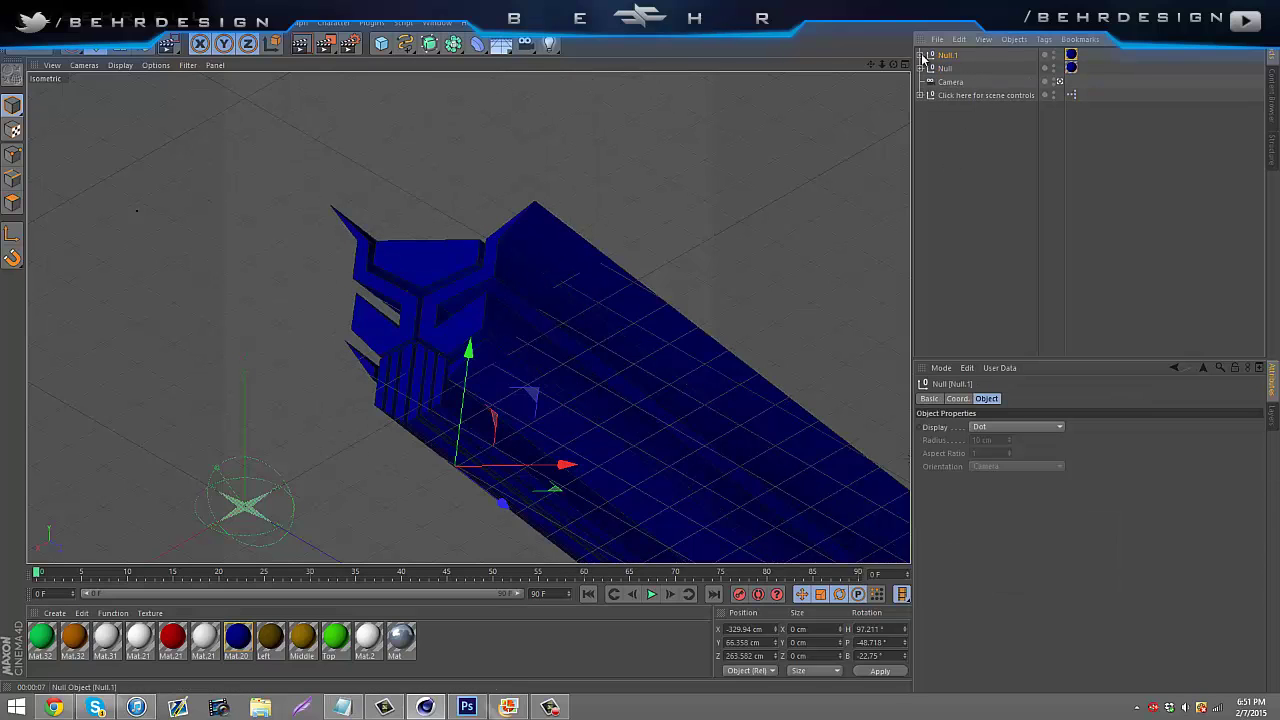
left_click(920, 56)
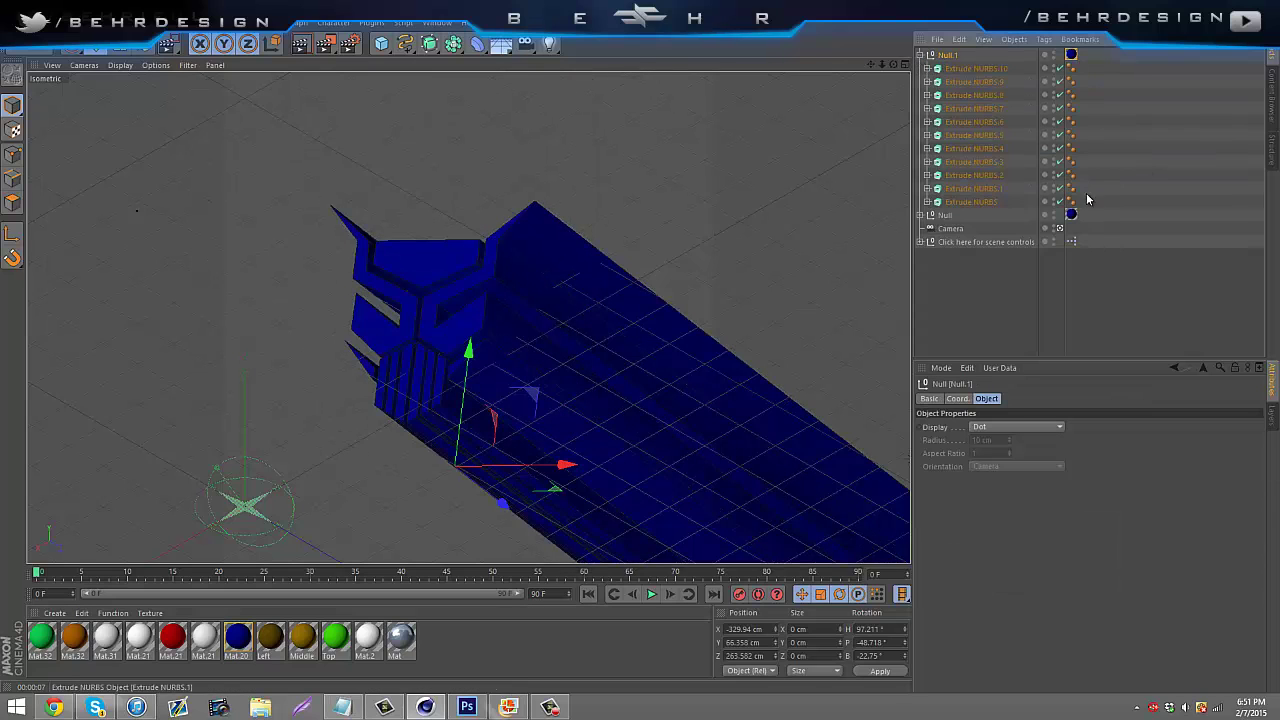
left_click(1071, 55)
left_click(959, 39)
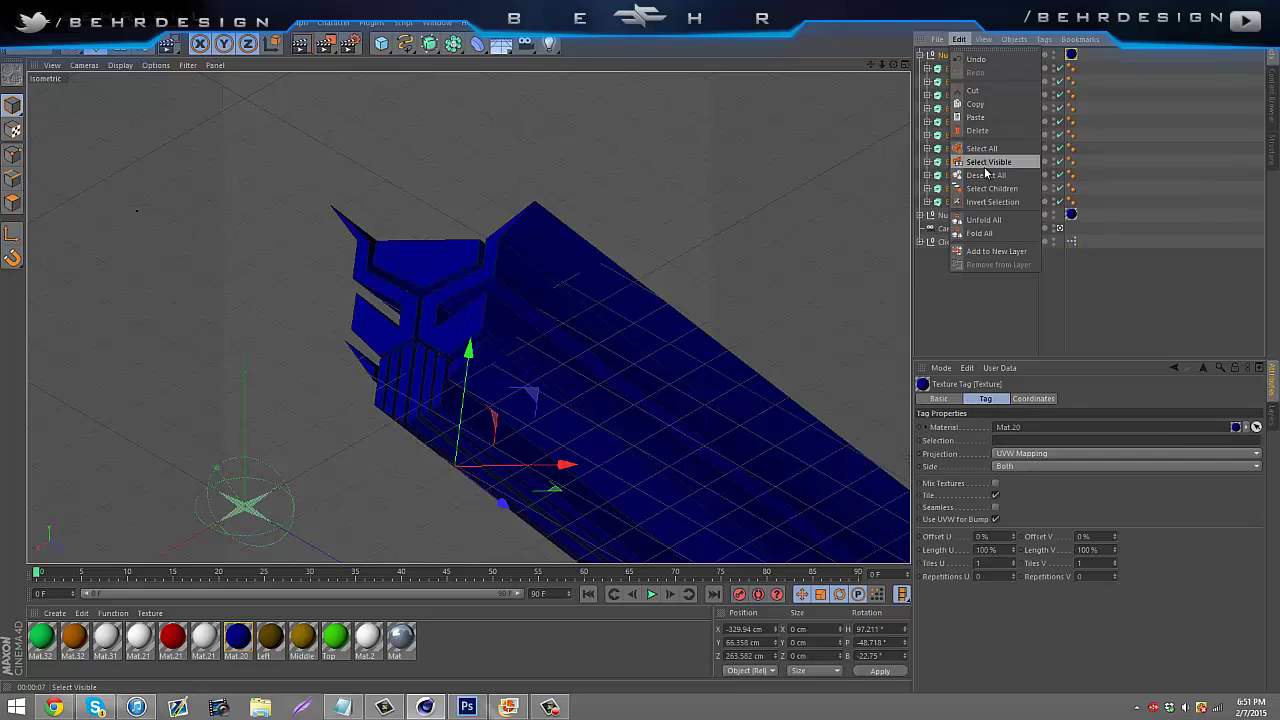
left_click(975, 140)
left_click(946, 216)
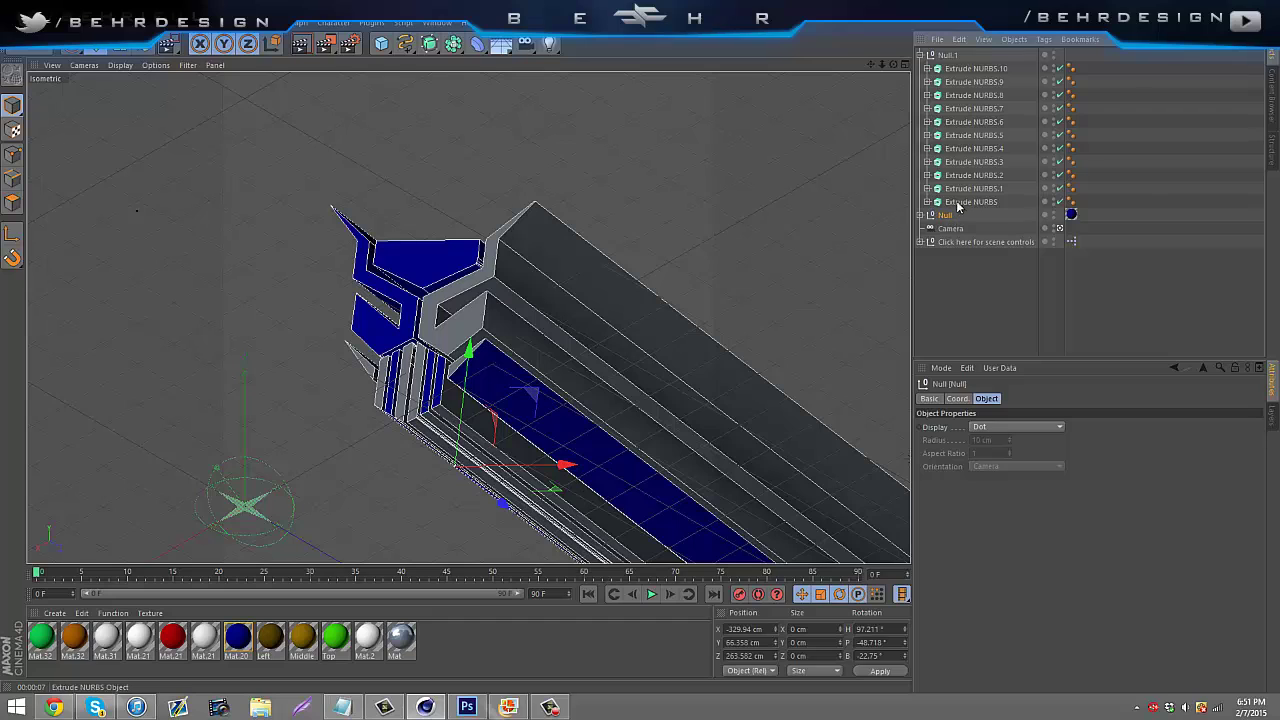
- Set the Z extrusion movement of the eleven extrusions inside Null.1 to 2 cm
left_click_drag(1088, 205, 880, 68)
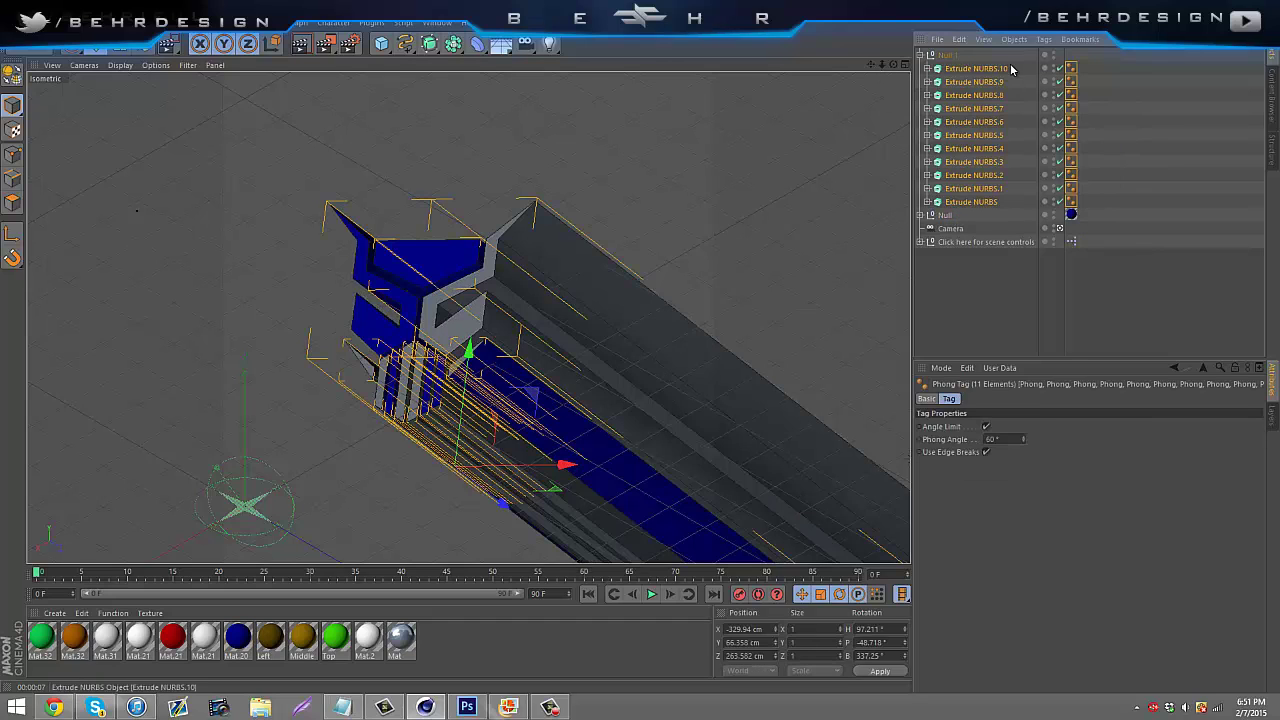
left_click(941, 368)
left_click(972, 442)
left_click(1112, 427)
type("2")
left_click(1017, 319)
left_click(547, 432)
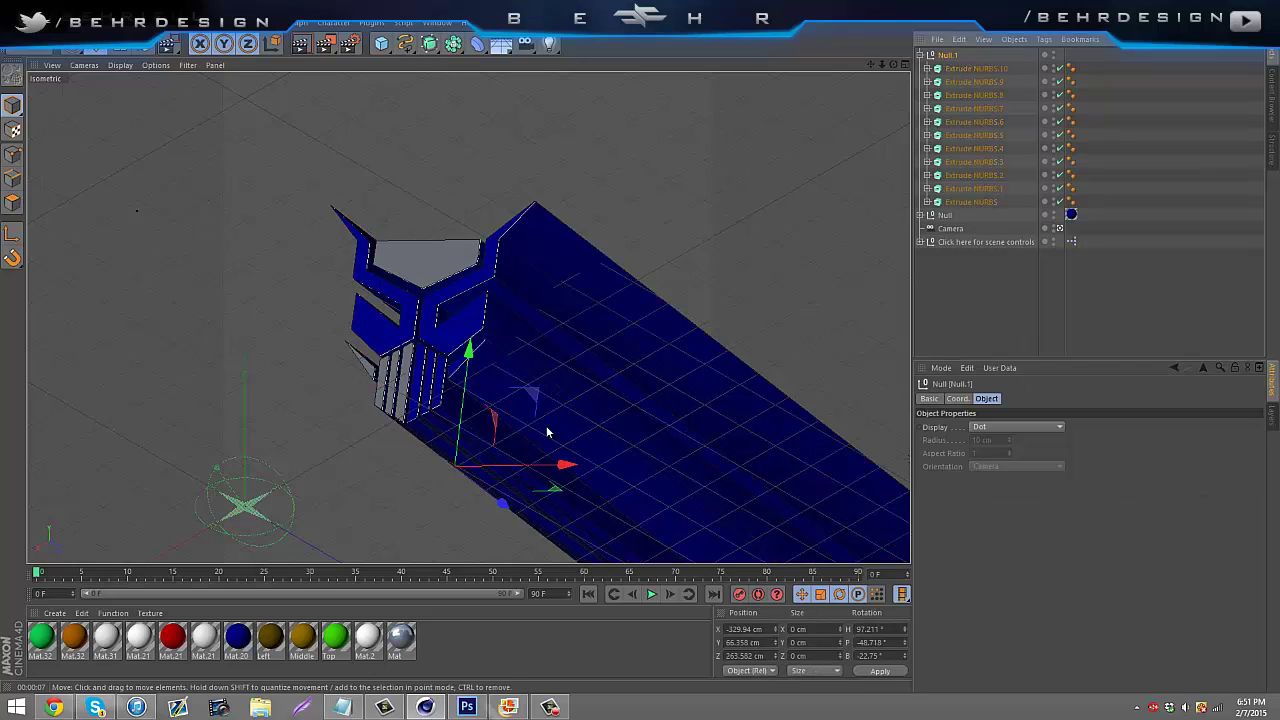
- Nudge the thin face extrusions slightly forward along their Z axis and apply the white material Mat.21 to Null.1
left_click_drag(1086, 206, 882, 64)
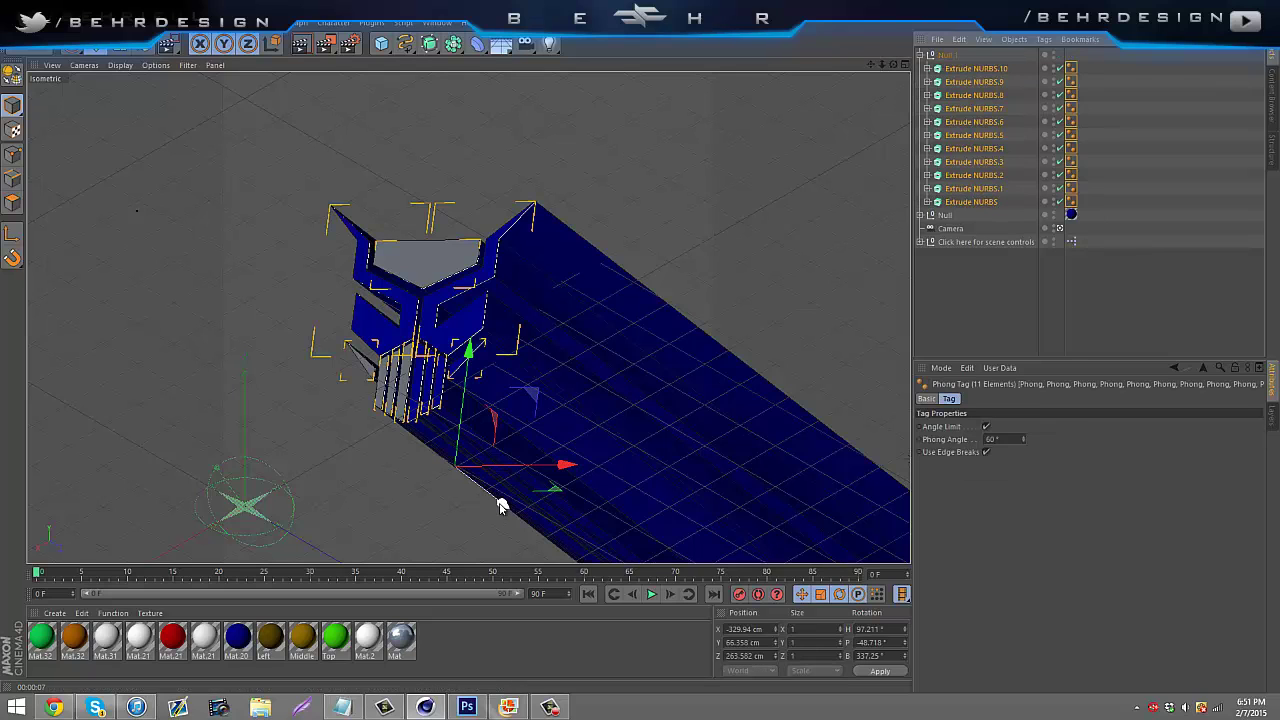
left_click_drag(503, 505, 501, 506)
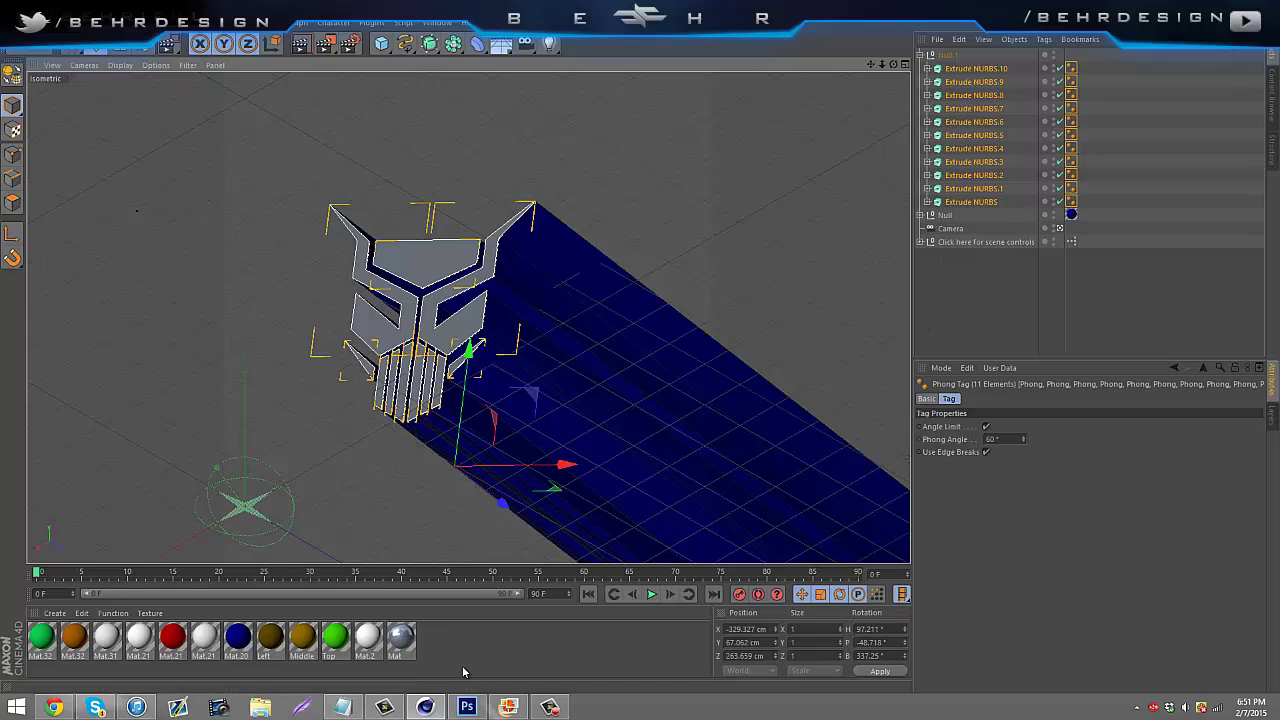
left_click(204, 640)
left_click_drag(916, 120, 933, 60)
left_click(920, 55)
left_click(788, 175)
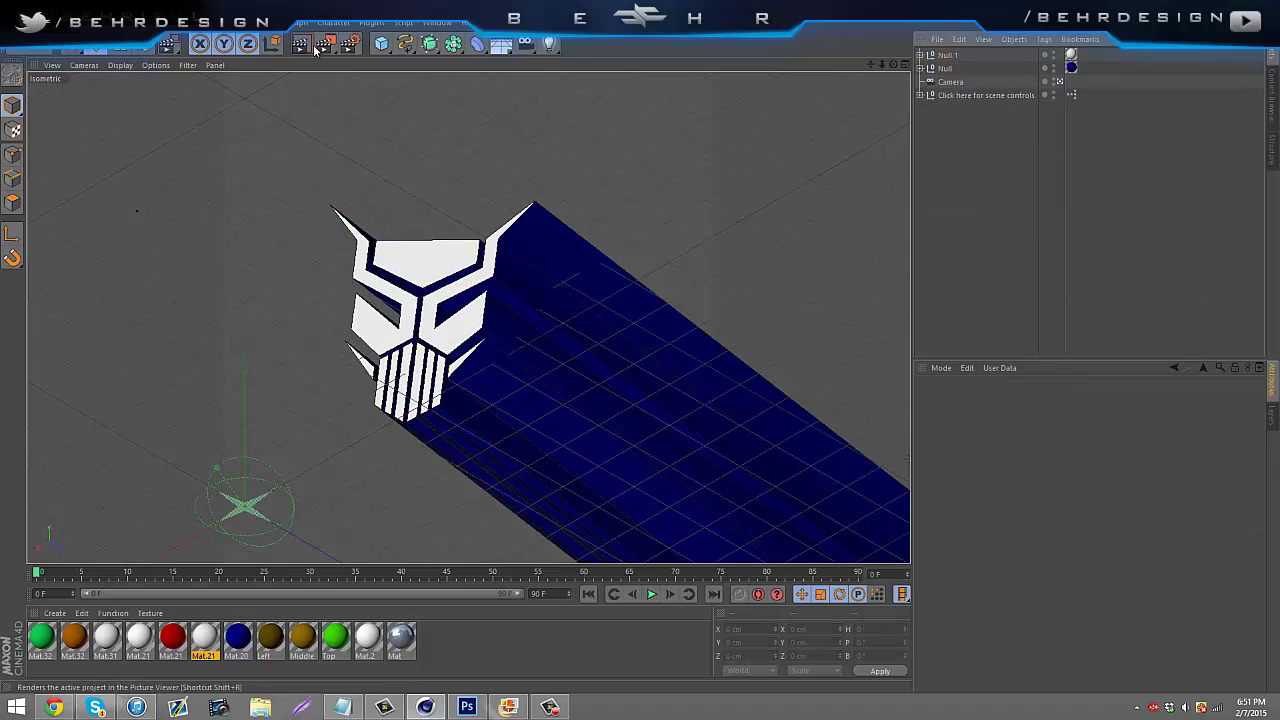
- Render a preview of the white skull face with its dark blue extrusion
left_click_drag(322, 46, 715, 709)
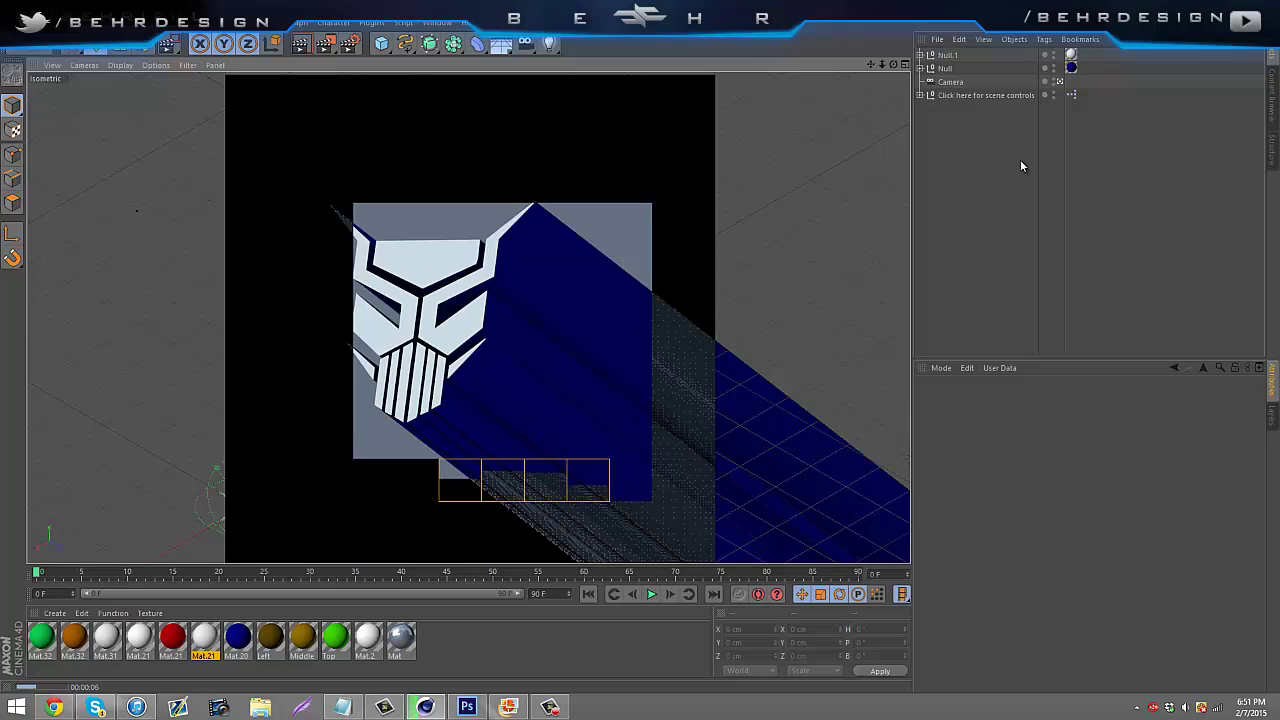
left_click(1008, 244)
key("alt+r")
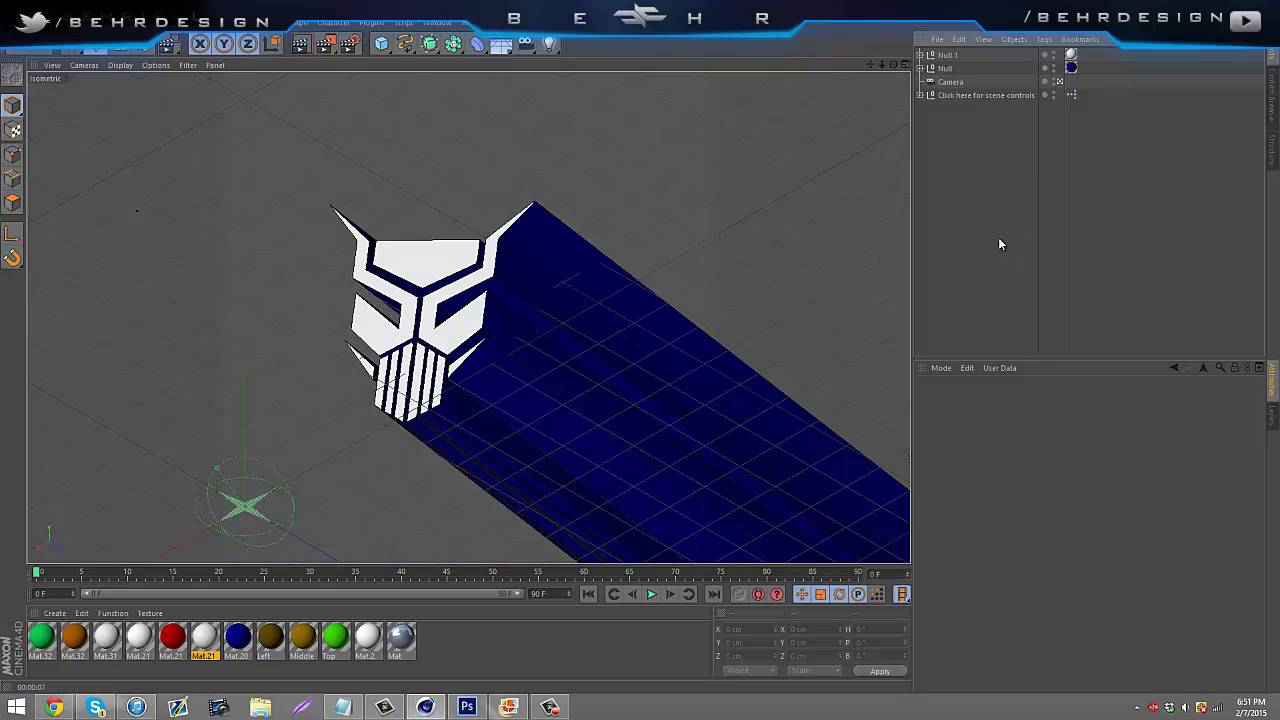
- Set the render output to save as a PNG named v1 on the Desktop
left_click(349, 44)
left_click(112, 68)
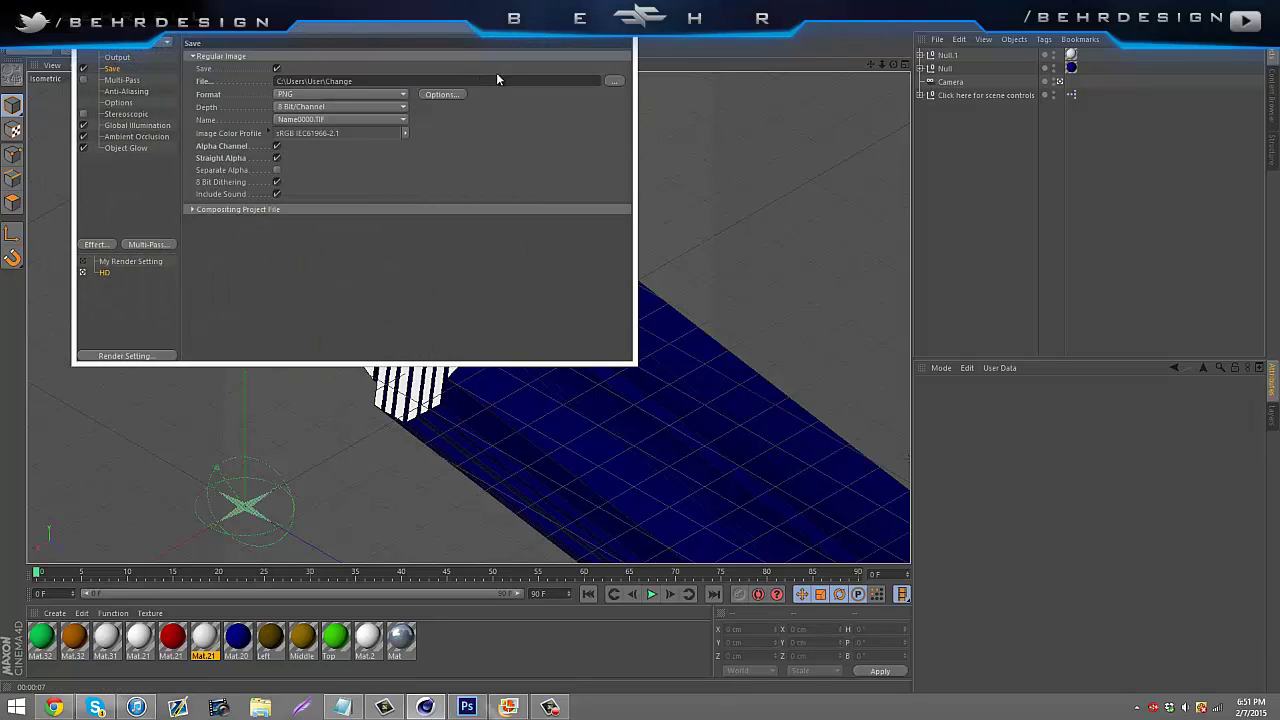
left_click(618, 82)
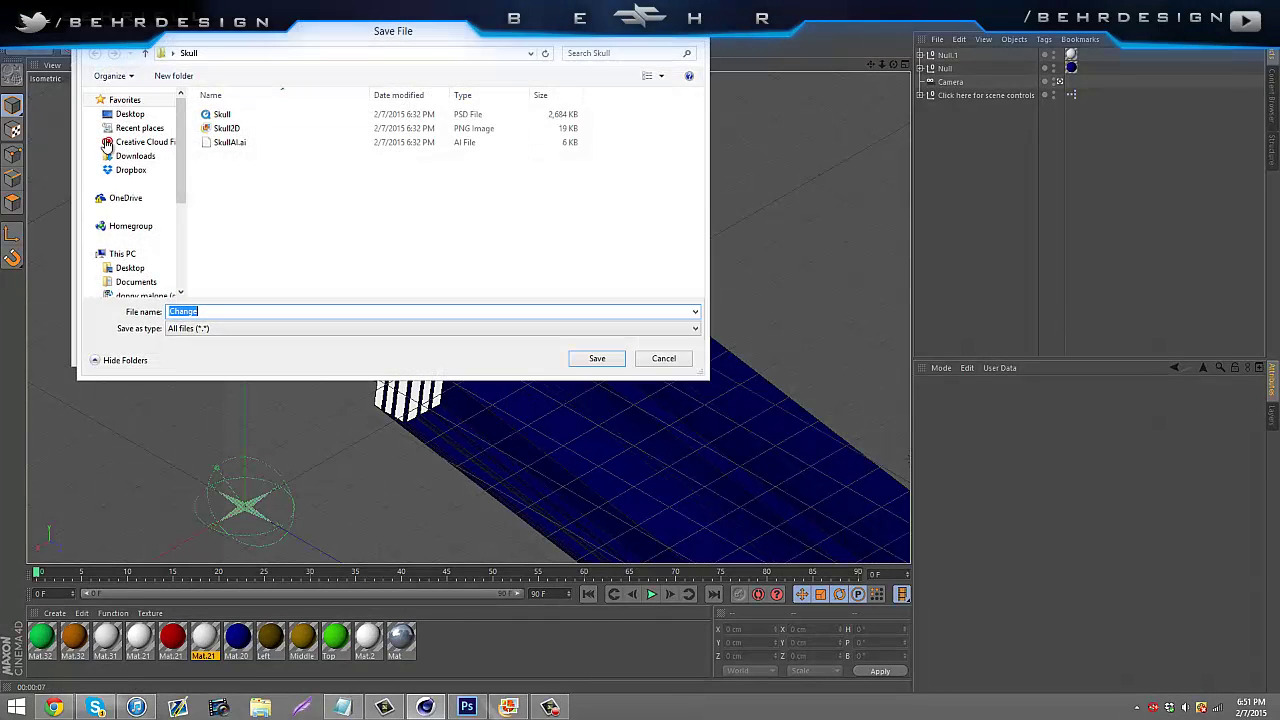
left_click(274, 316)
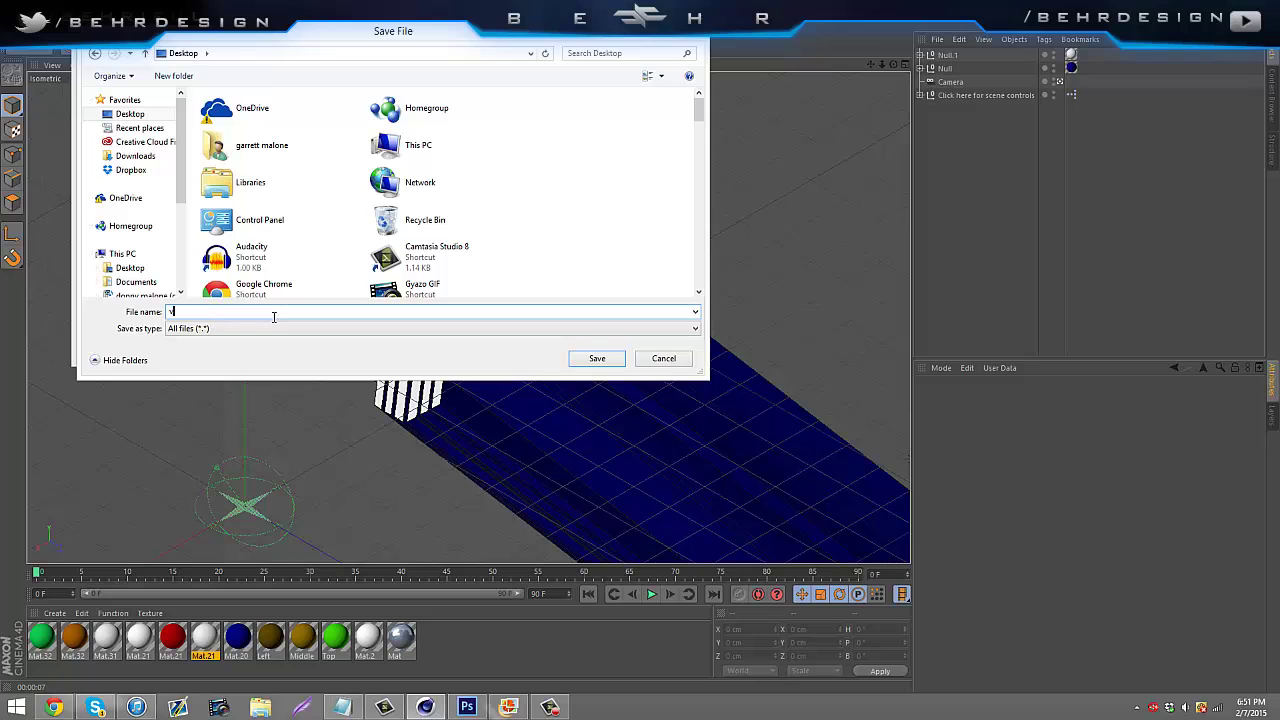
key("Return")
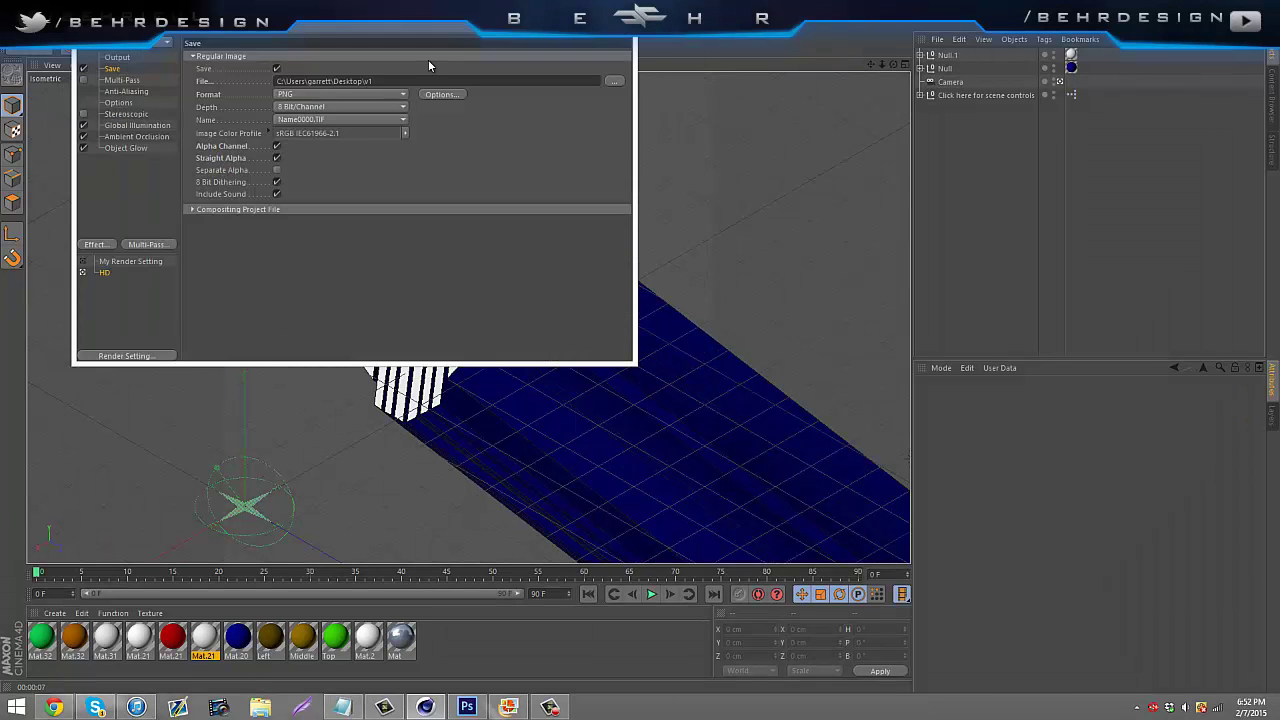
left_click(616, 24)
- Render the scene to the Picture Viewer, inspect the image, and close the viewer
left_click(325, 42)
left_click_drag(400, 400, 449, 314)
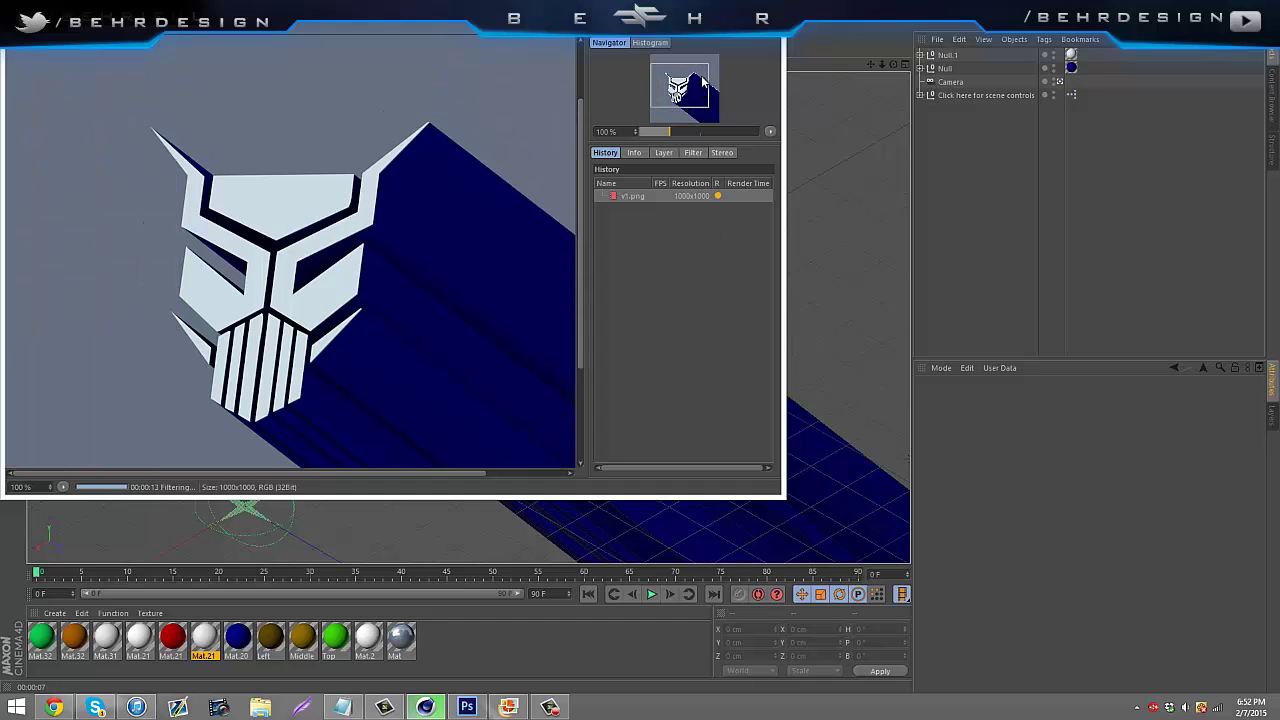
left_click(762, 12)
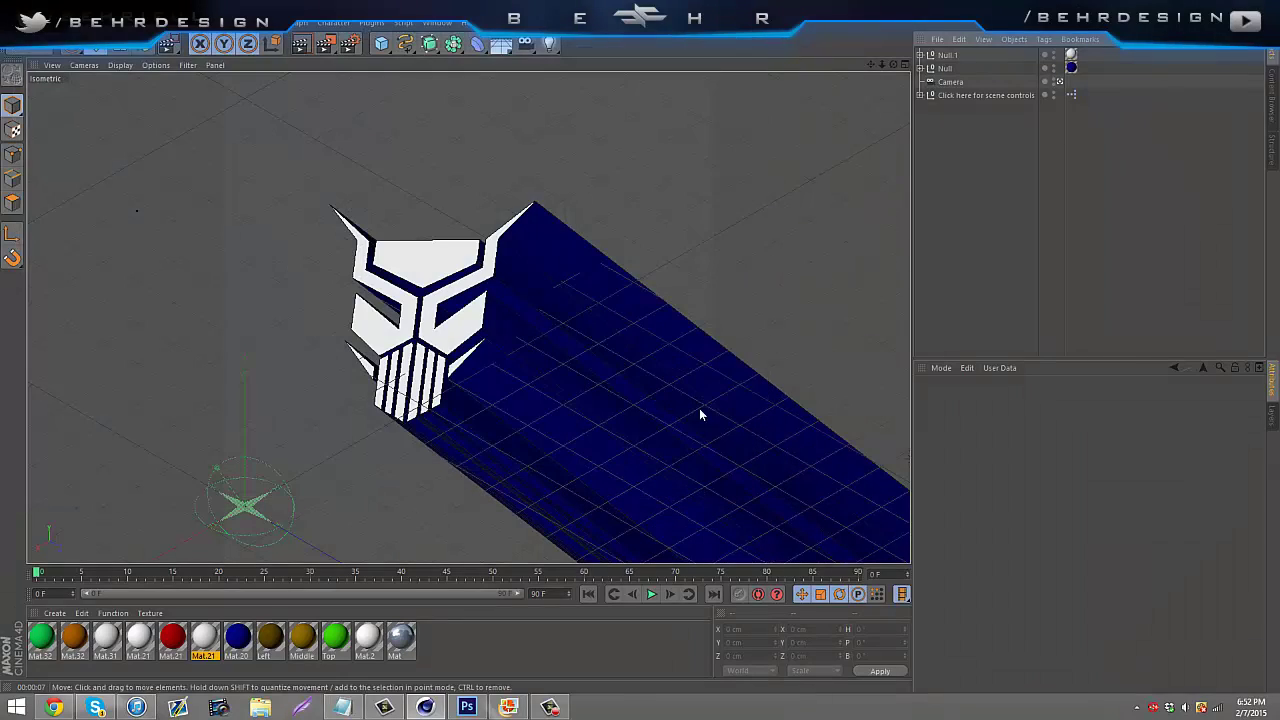
- Duplicate the dark blue material Mat.20 and change the copy's color to light blue with R 0, G 119, B 210
left_click(250, 631)
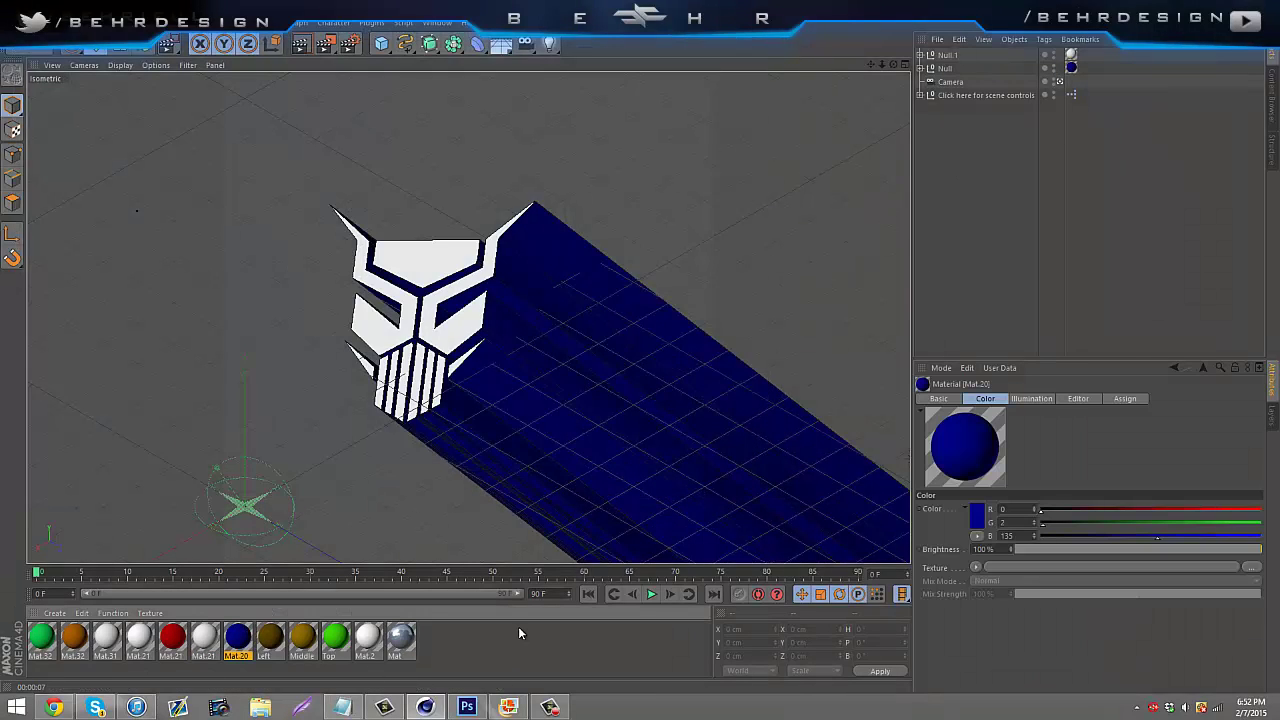
key("ctrl+c")
key("ctrl+v")
double_click(45, 648)
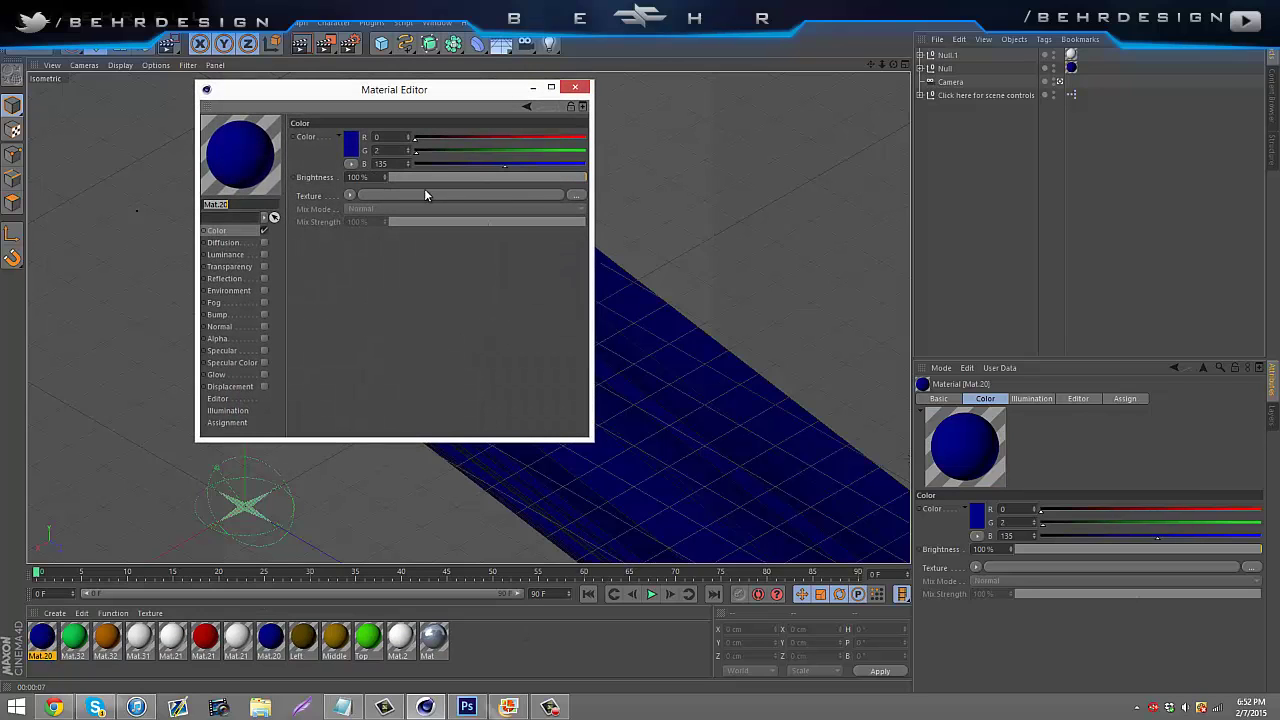
left_click(352, 146)
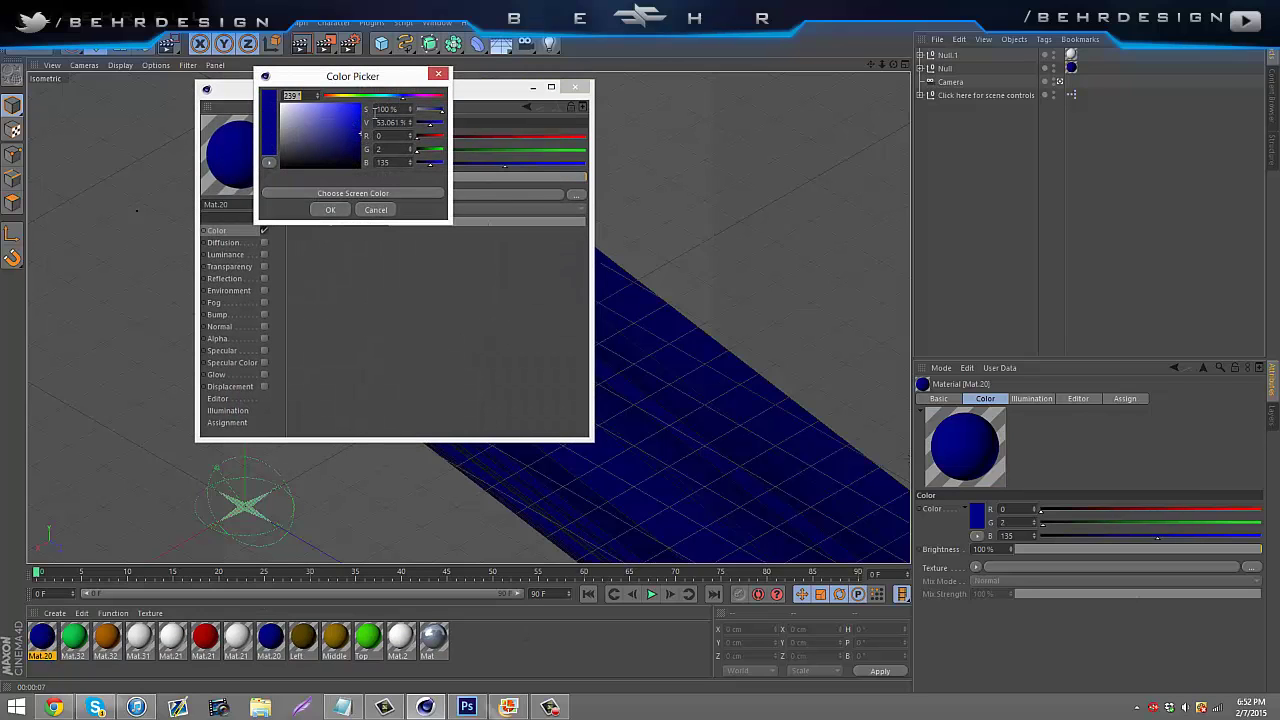
left_click(358, 118)
left_click_drag(388, 97, 392, 100)
left_click(330, 210)
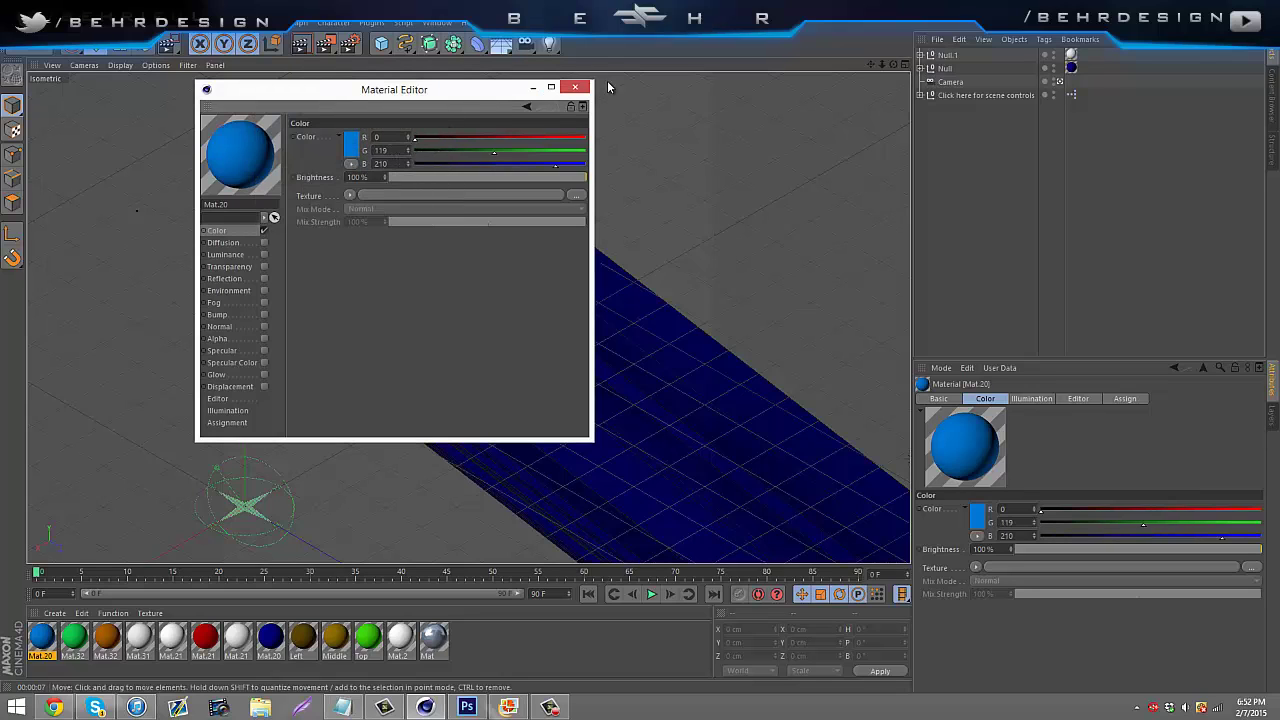
left_click(575, 87)
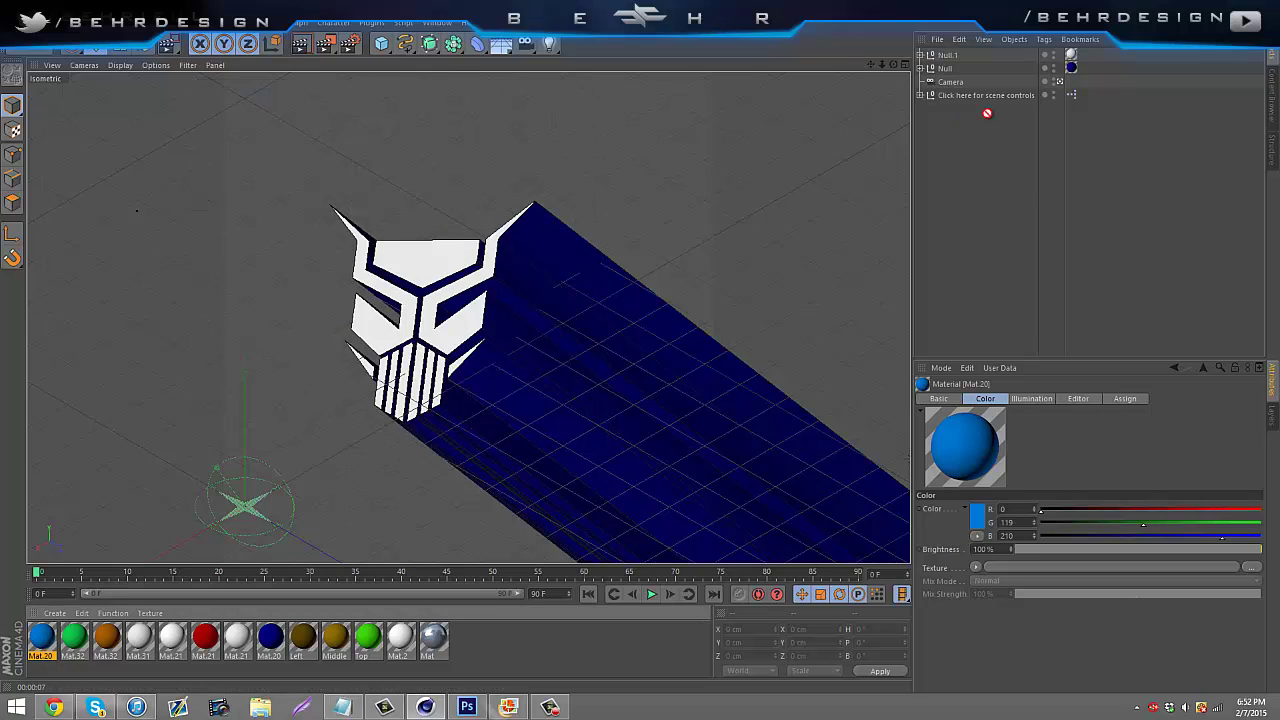
- Apply the light blue material to the long extrusion's null and render a preview of the active view
left_click_drag(940, 77, 945, 67)
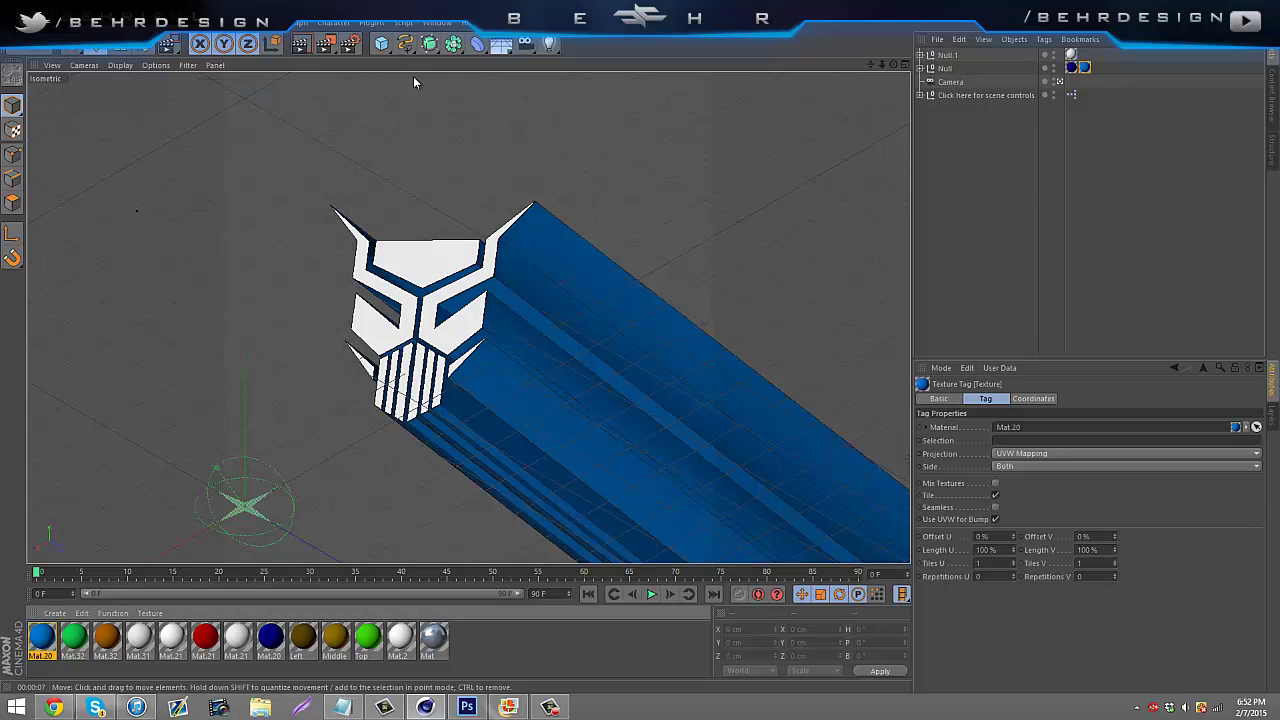
left_click(303, 43)
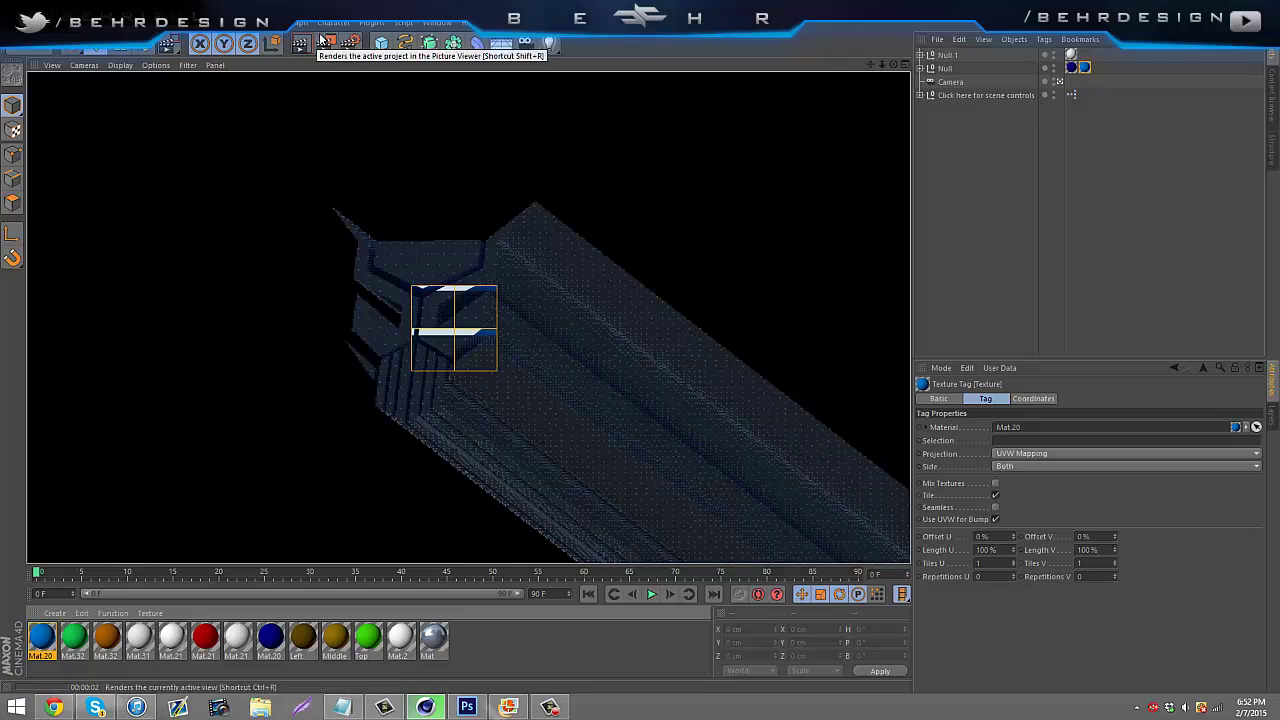
- Set the render output to save as a PNG named v2 on the Desktop and render to the Picture Viewer
left_click(607, 120)
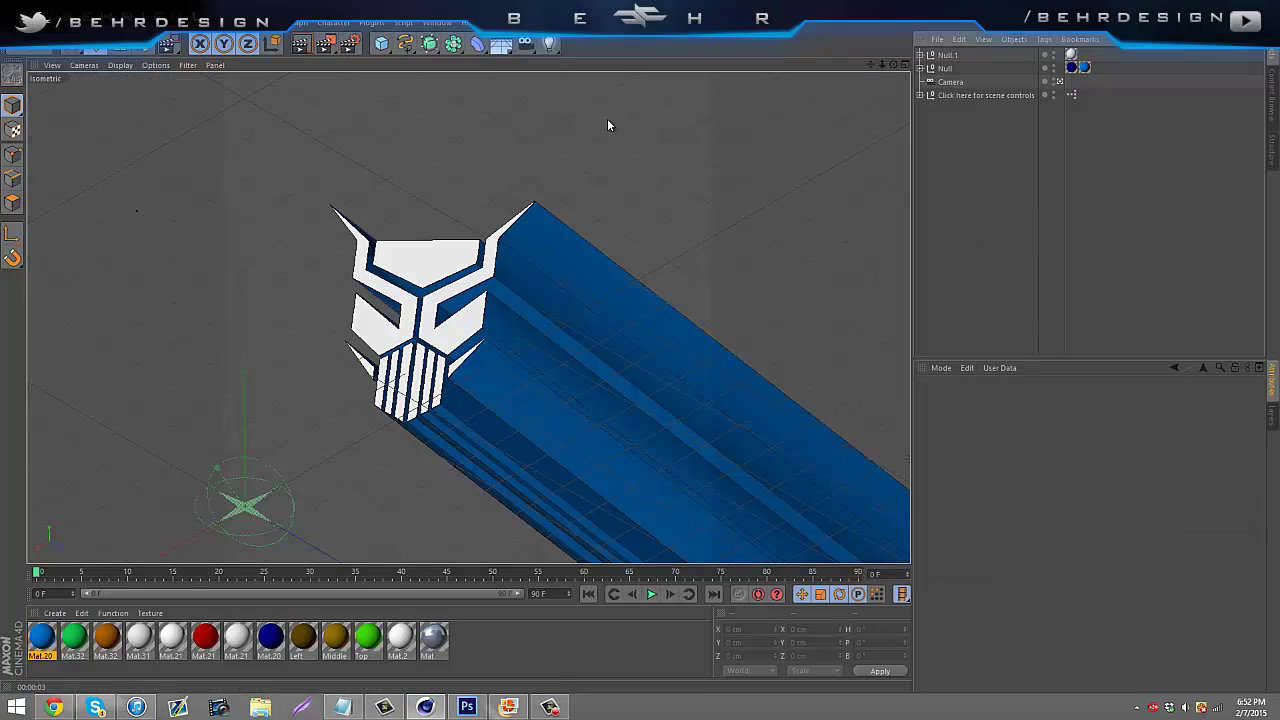
left_click(351, 44)
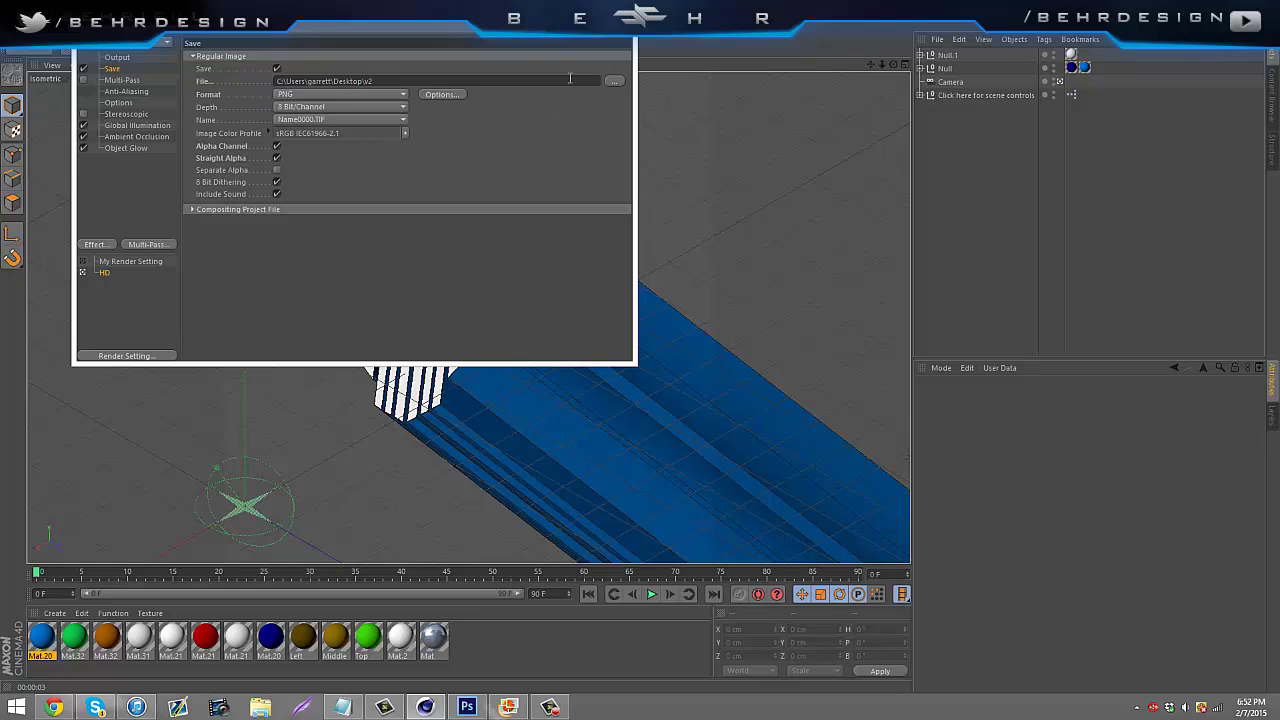
left_click(618, 28)
left_click(322, 48)
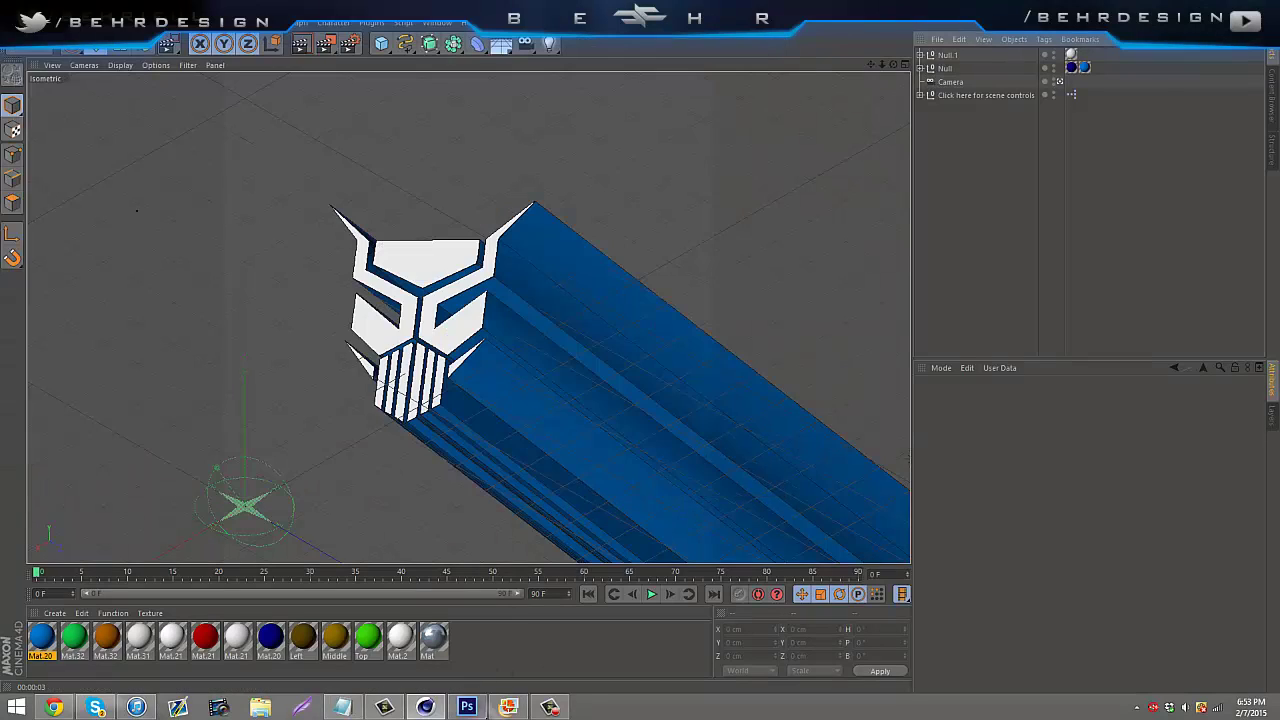
- Close Cinema 4D and switch to Photoshop
left_click(467, 707)
left_click(425, 707)
left_click(1262, 10)
left_click(673, 403)
left_click(673, 403)
left_click(673, 403)
left_click(432, 706)
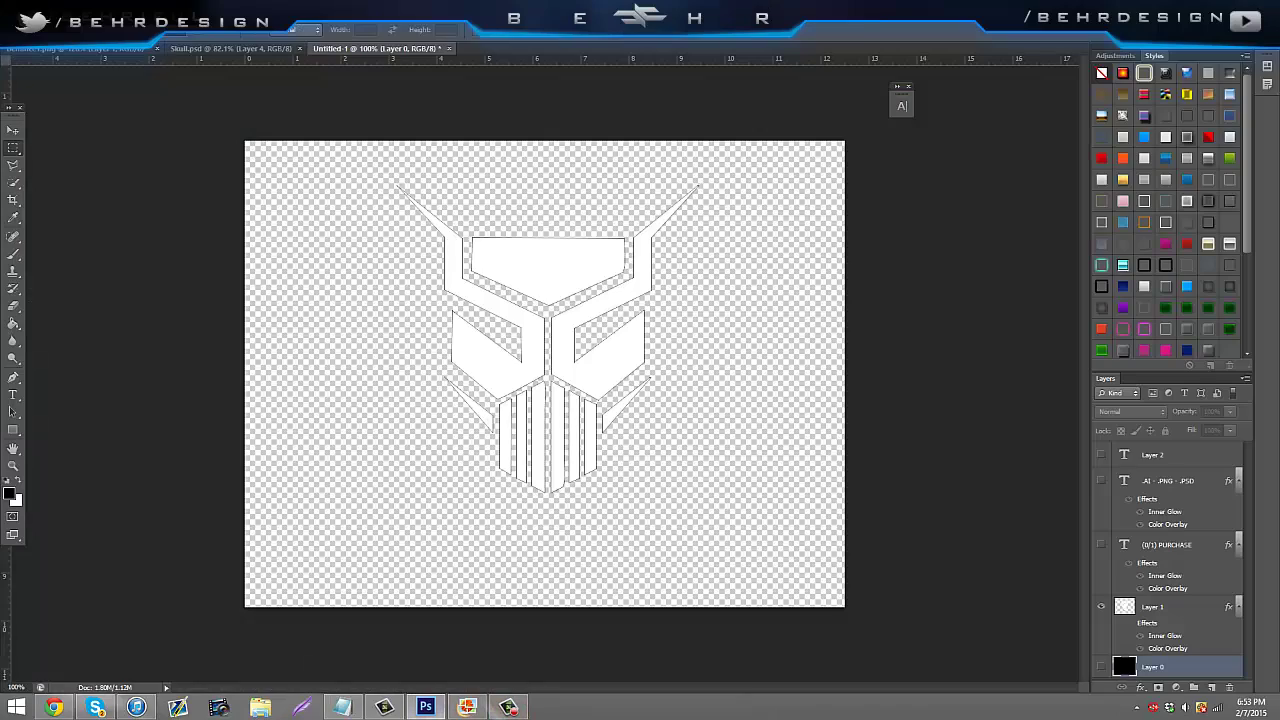
- Open the renders v1.png and v2.png from the Desktop
left_click(40, 12)
key("ctrl+o")
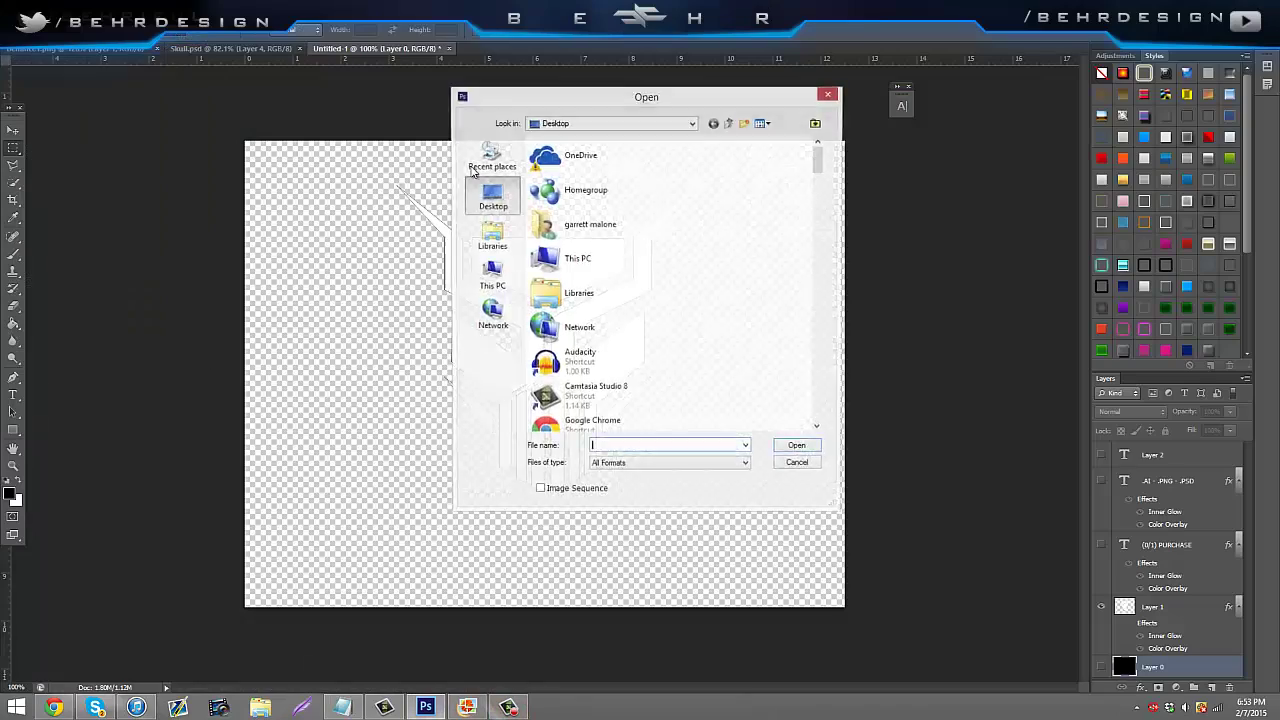
type("v")
key("Down")
key("Return")
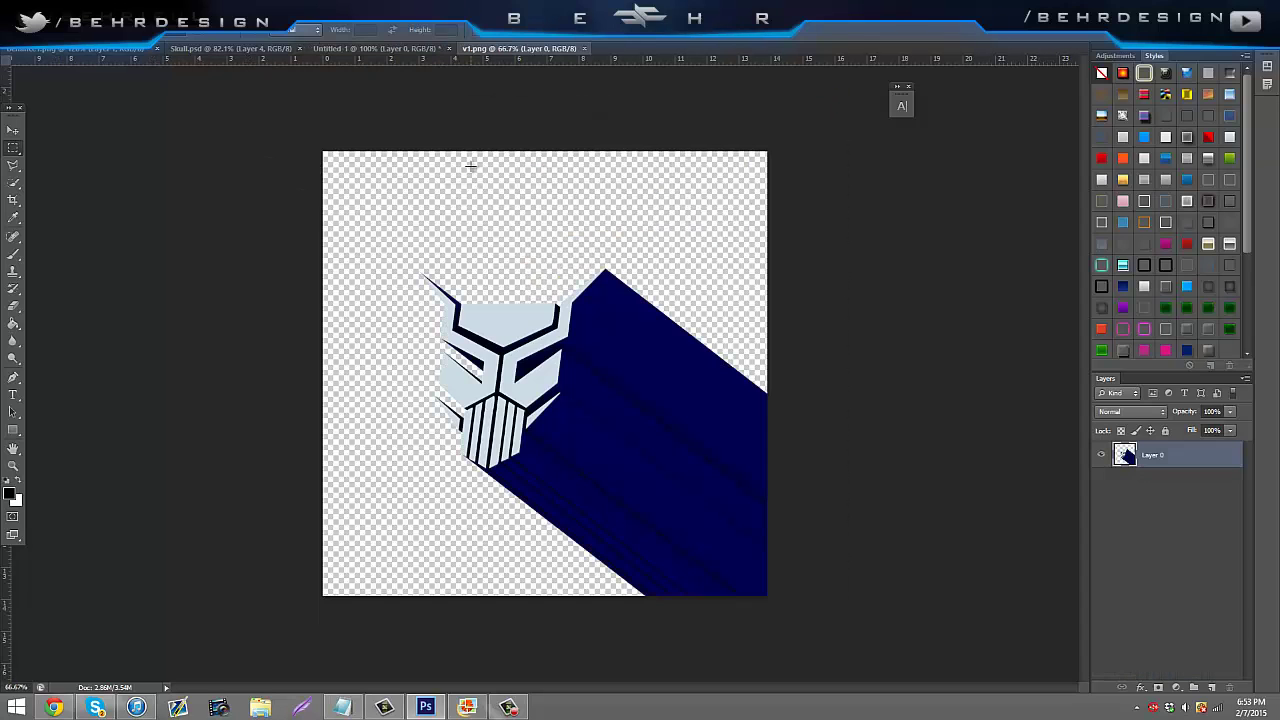
key("alt+f")
key("ctrl+o")
type("v2")
key("Down")
key("Return")
- Copy the light blue v2 render into v1.png beneath Layer 0 and lower Layer 0's opacity to blend the extrusion colors
left_click_drag(393, 296, 462, 345)
left_click_drag(1183, 454, 1183, 486)
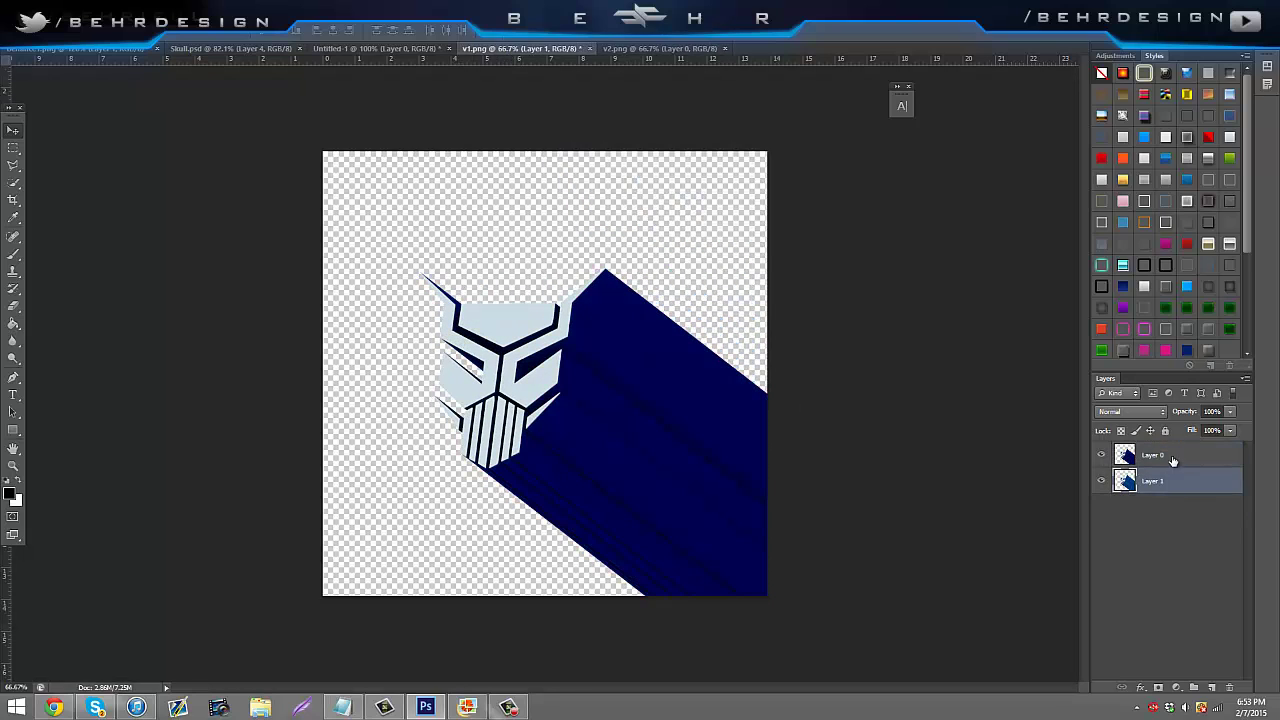
left_click(1155, 455)
left_click(1230, 411)
left_click_drag(1231, 428, 1166, 430)
left_click(1208, 577)
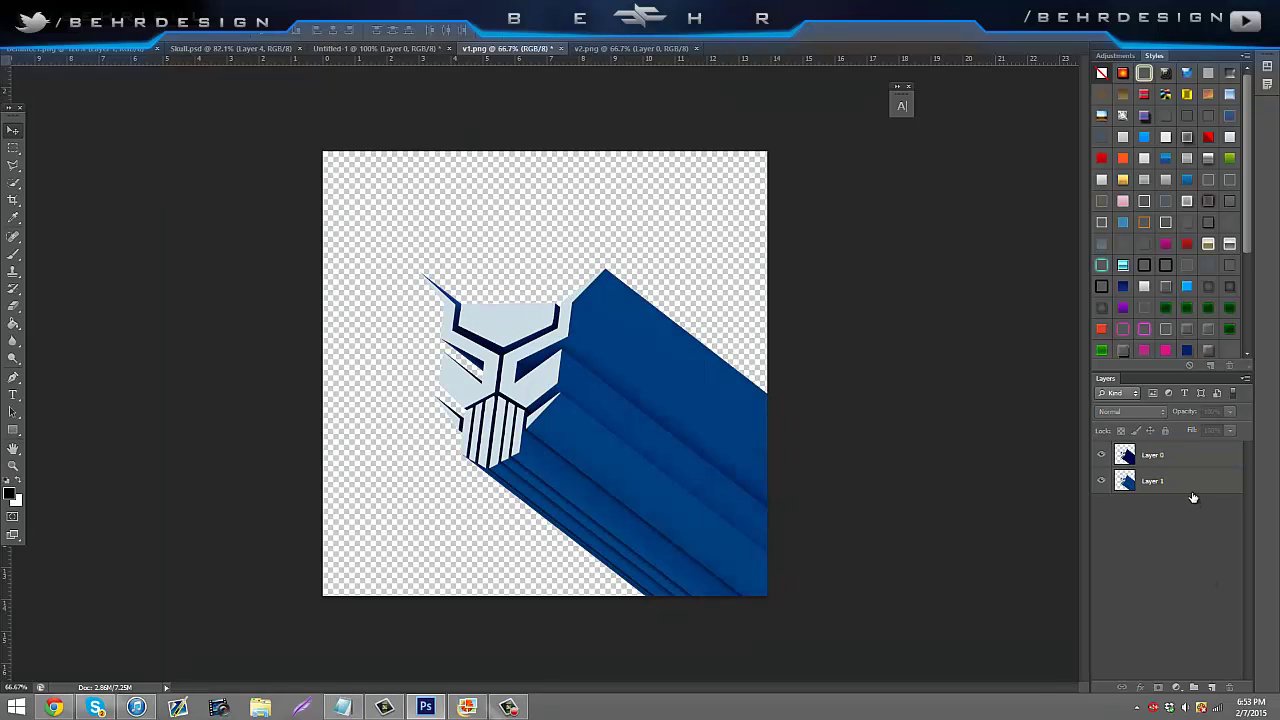
- Add a new layer beneath the two skull renders and fill it with white using the Paint Bucket
left_click(1190, 488)
left_click(1211, 687)
left_click_drag(1160, 481, 1160, 518)
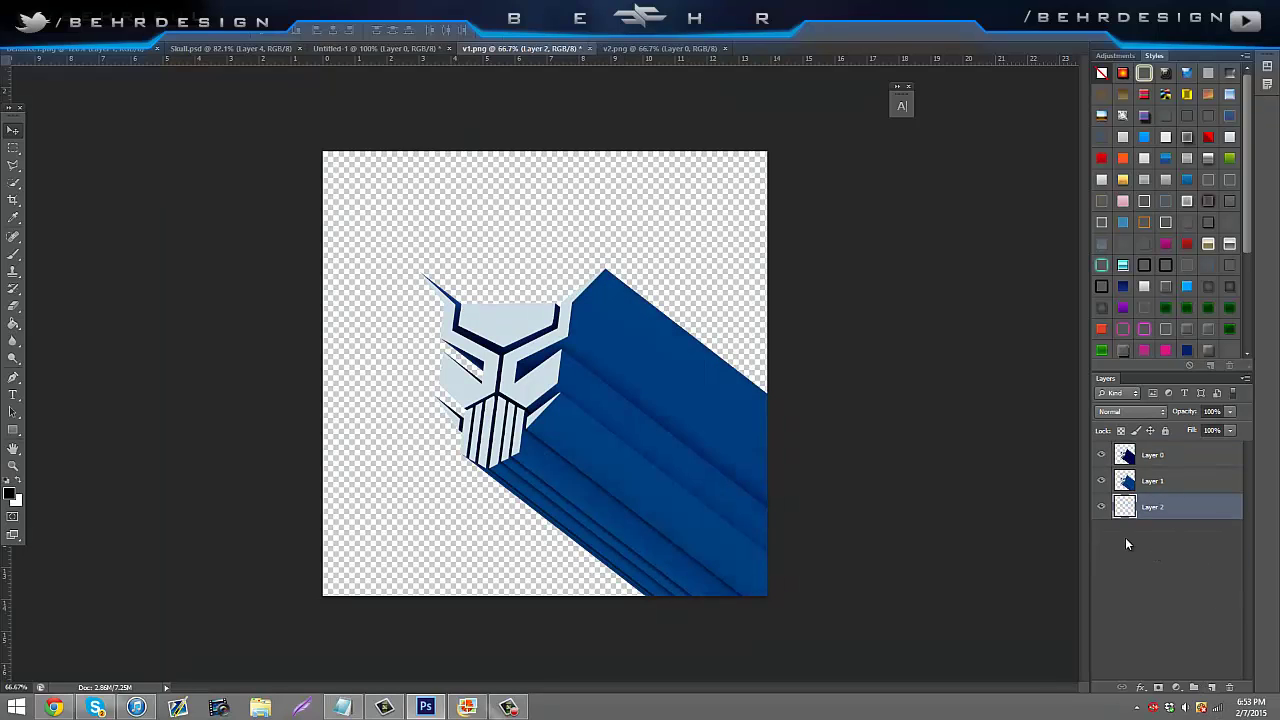
left_click(19, 481)
left_click(14, 324)
left_click(450, 325)
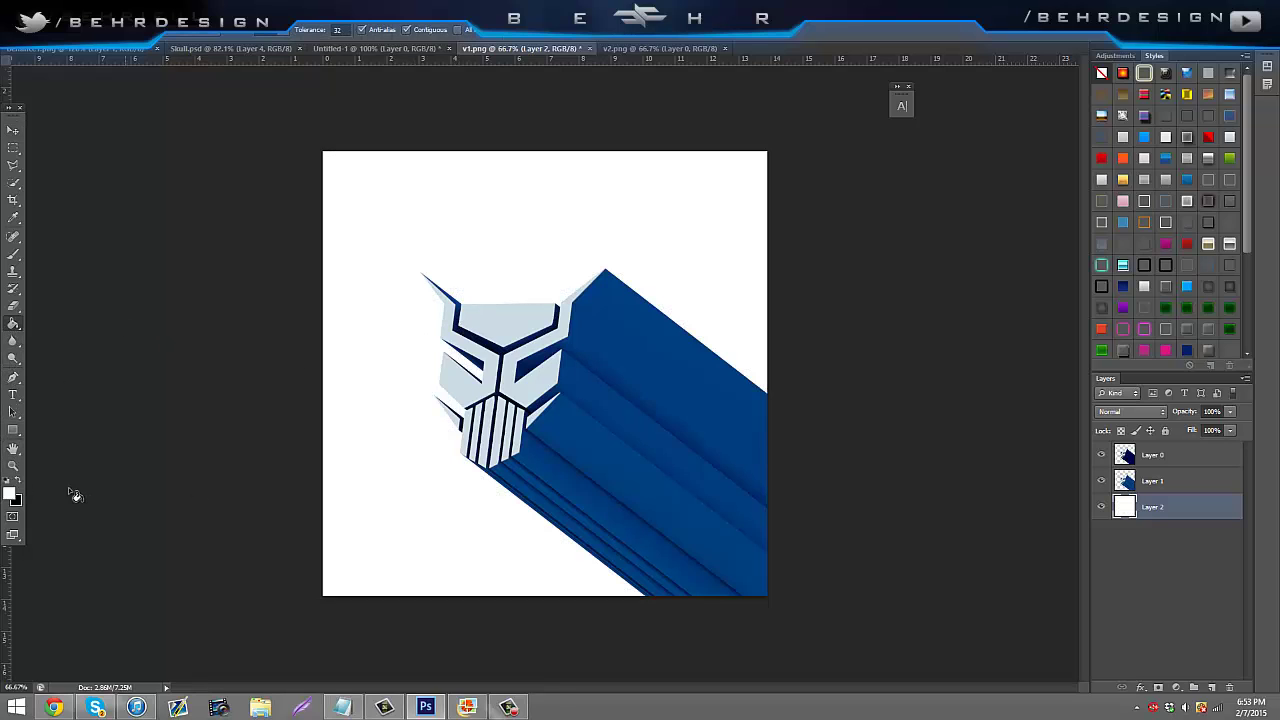
- Duplicate the white layer and render Clouds on the copy with white and bright sky blue as the colors
key("ctrl+j")
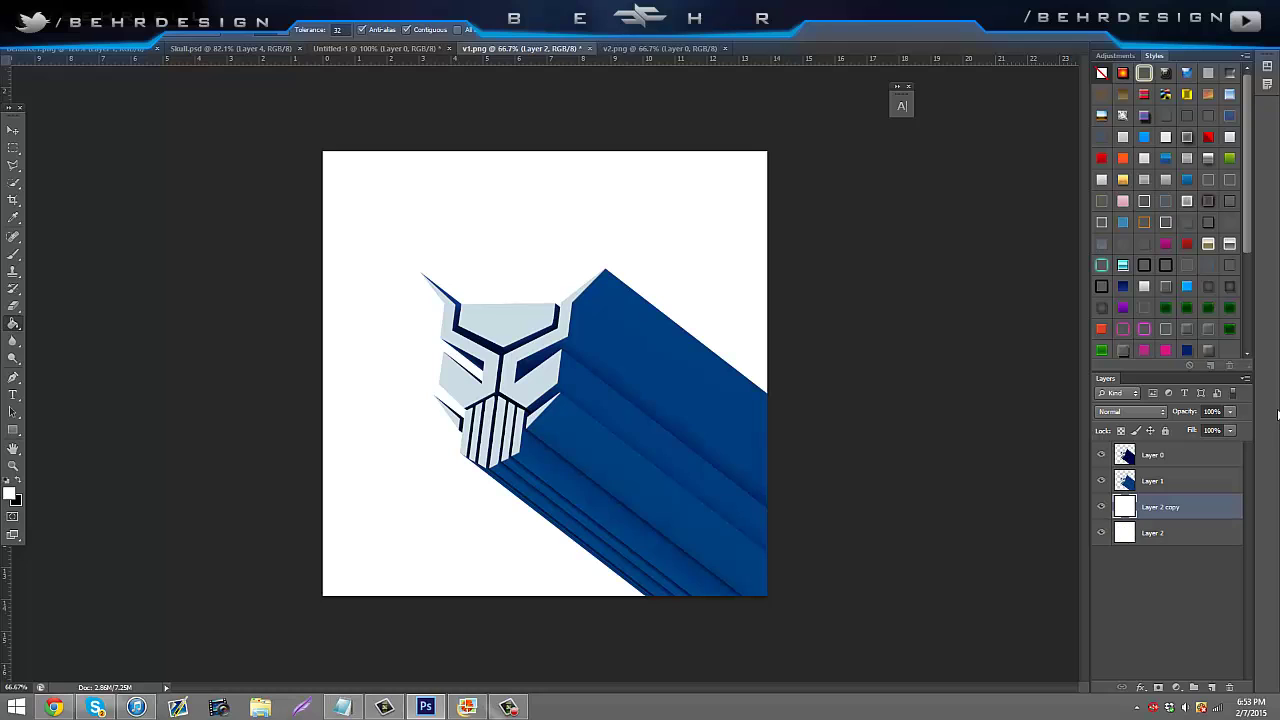
left_click(19, 481)
left_click(10, 491)
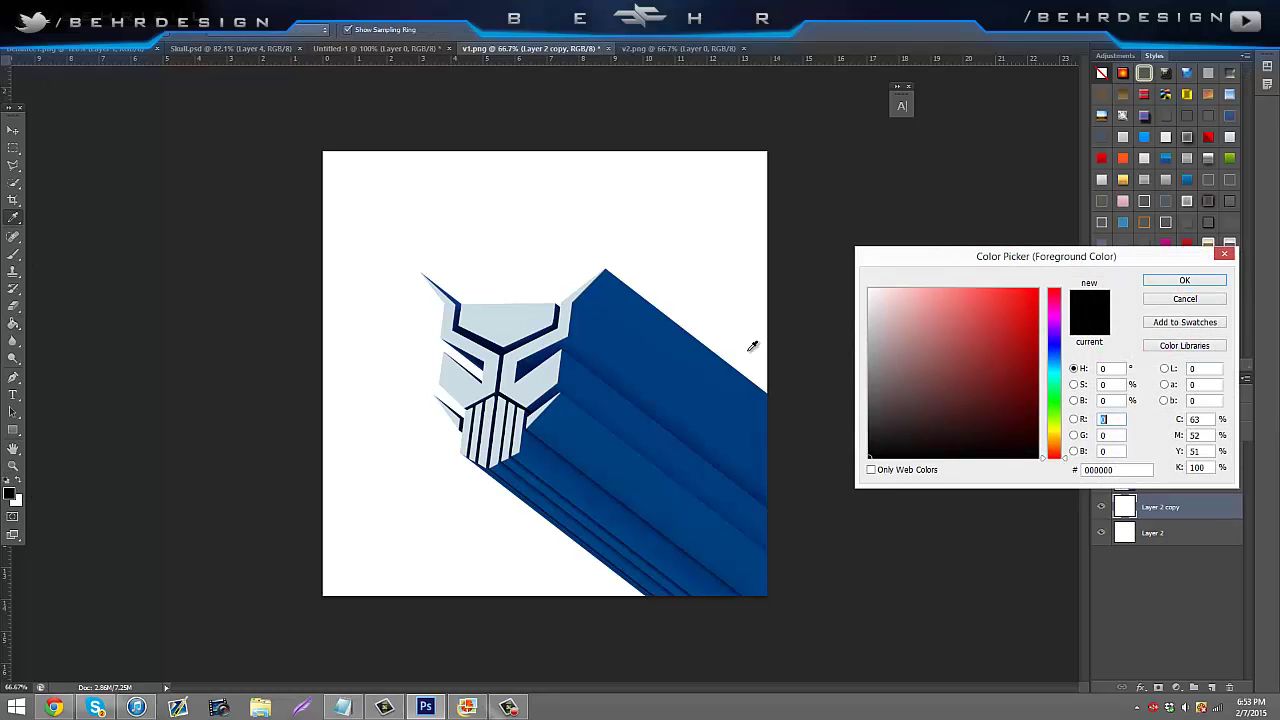
left_click(1056, 376)
left_click(1036, 290)
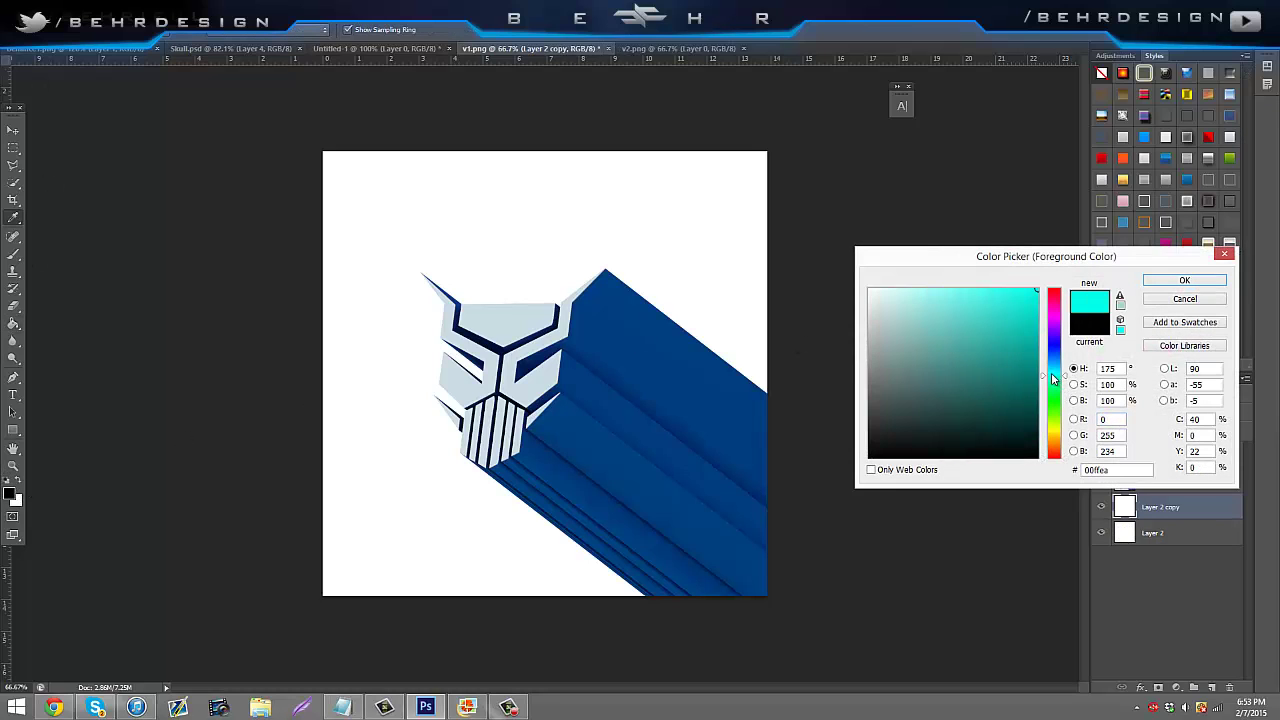
left_click(1182, 280)
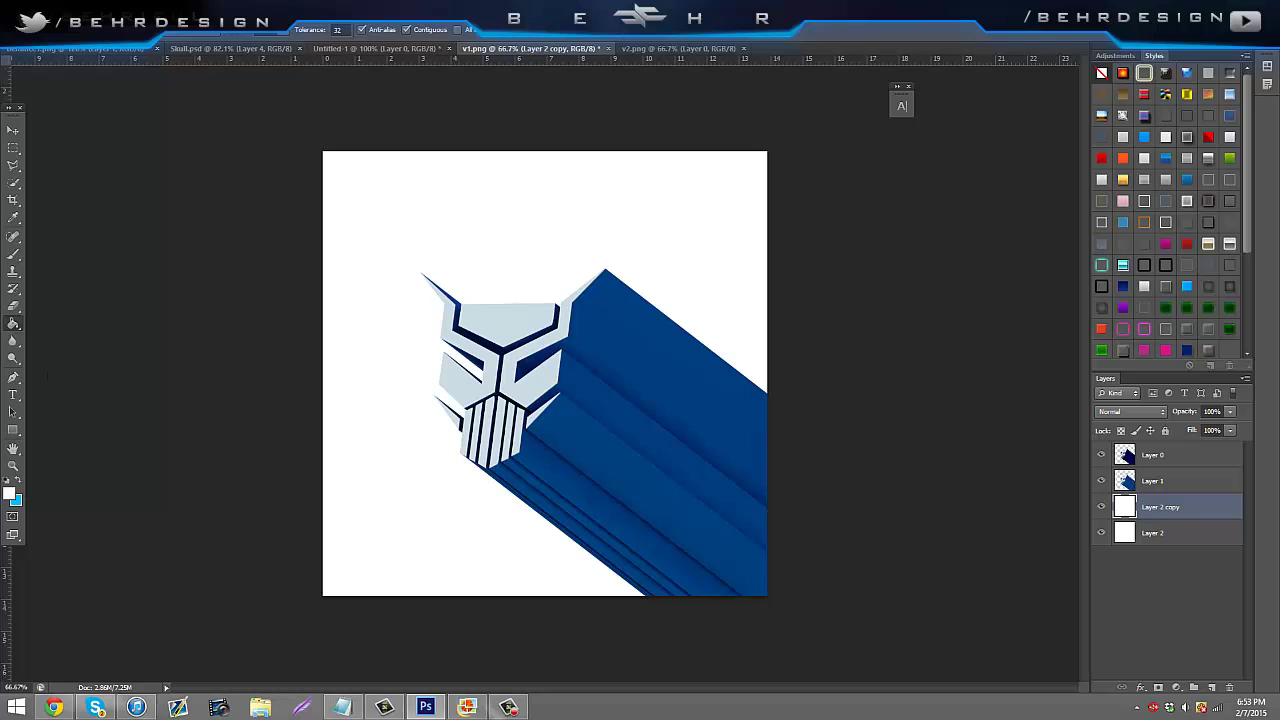
left_click(215, 12)
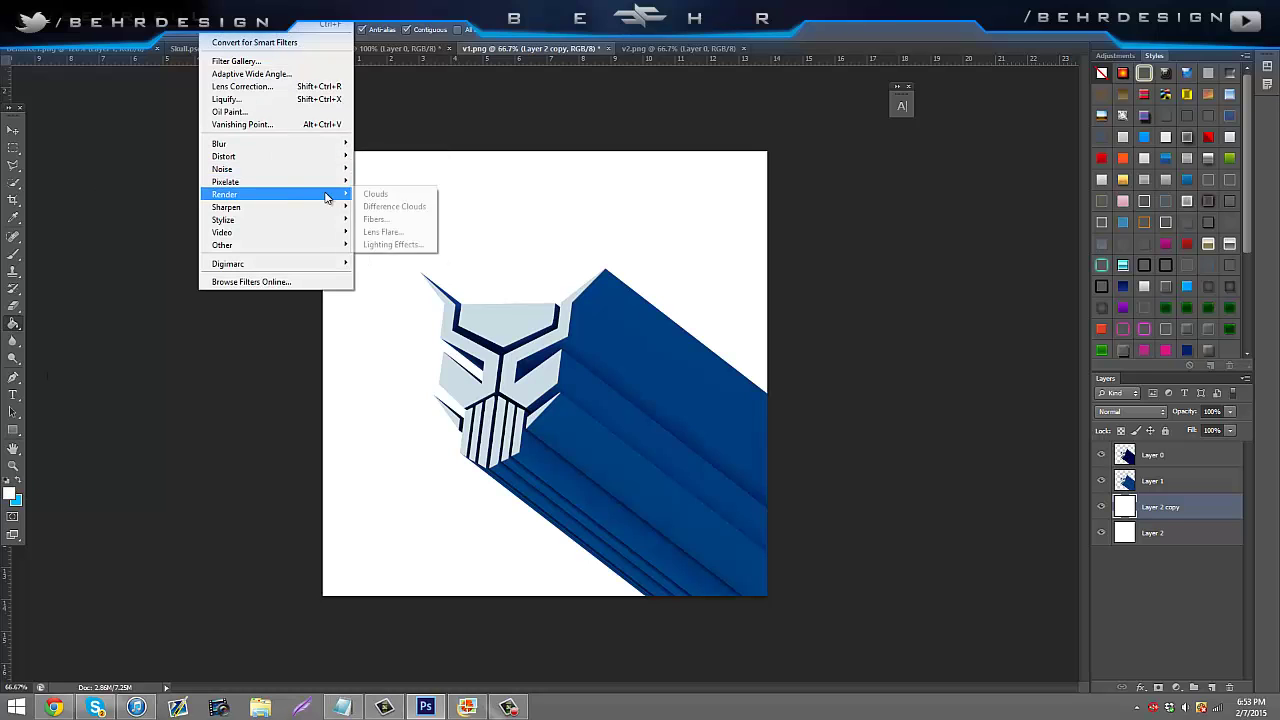
left_click(376, 194)
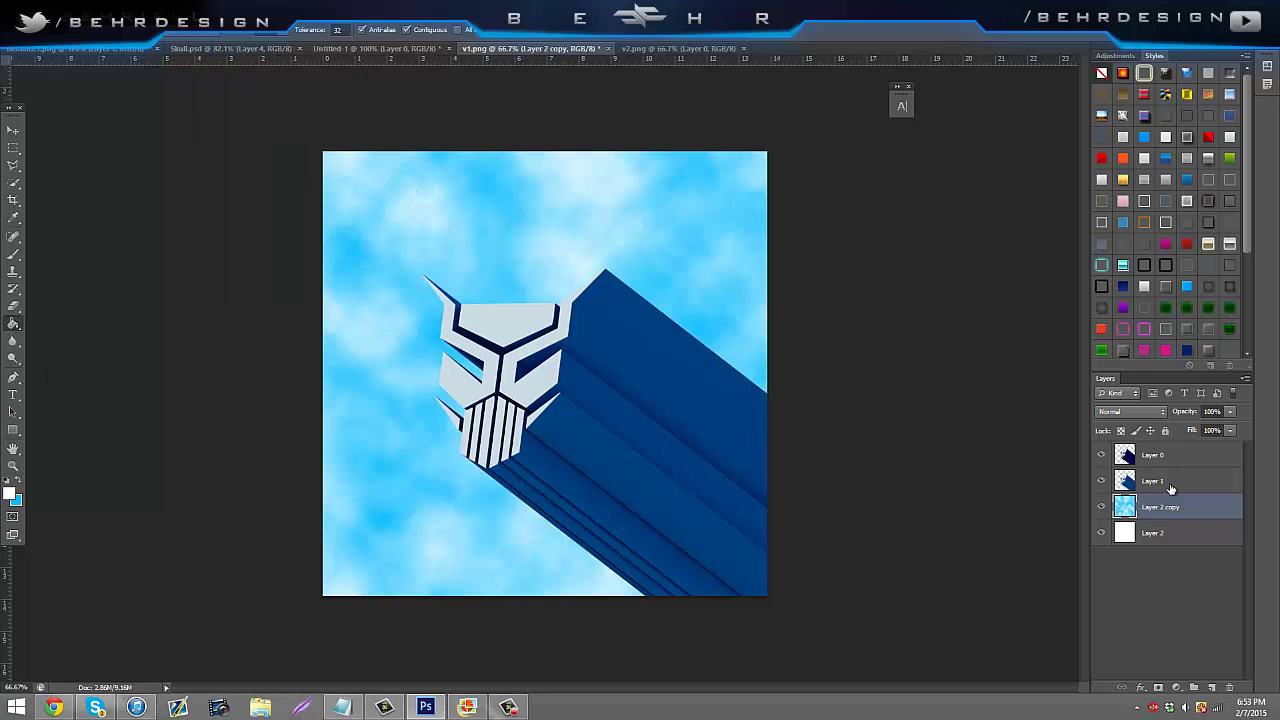
- Move the cloud layer to the top, erase the clouds over the skull, and set the layer's opacity to 36%
left_click_drag(1162, 510, 1176, 432)
left_click(1230, 411)
left_click(13, 305)
mouse_move(560, 320)
left_mouse_down()
mouse_move(457, 357)
mouse_move(594, 449)
mouse_move(632, 303)
mouse_move(700, 529)
mouse_move(734, 586)
mouse_move(720, 434)
mouse_move(481, 322)
mouse_move(497, 408)
left_mouse_up()
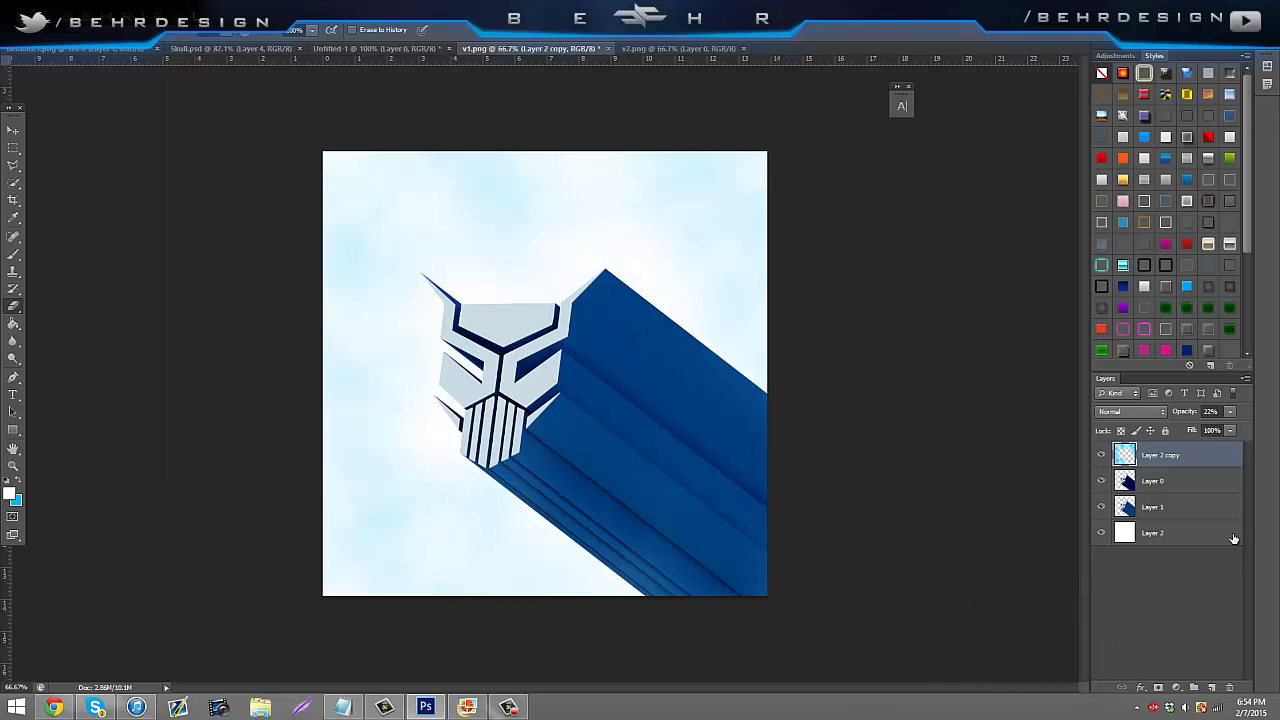
left_click(1231, 412)
left_click(1208, 426)
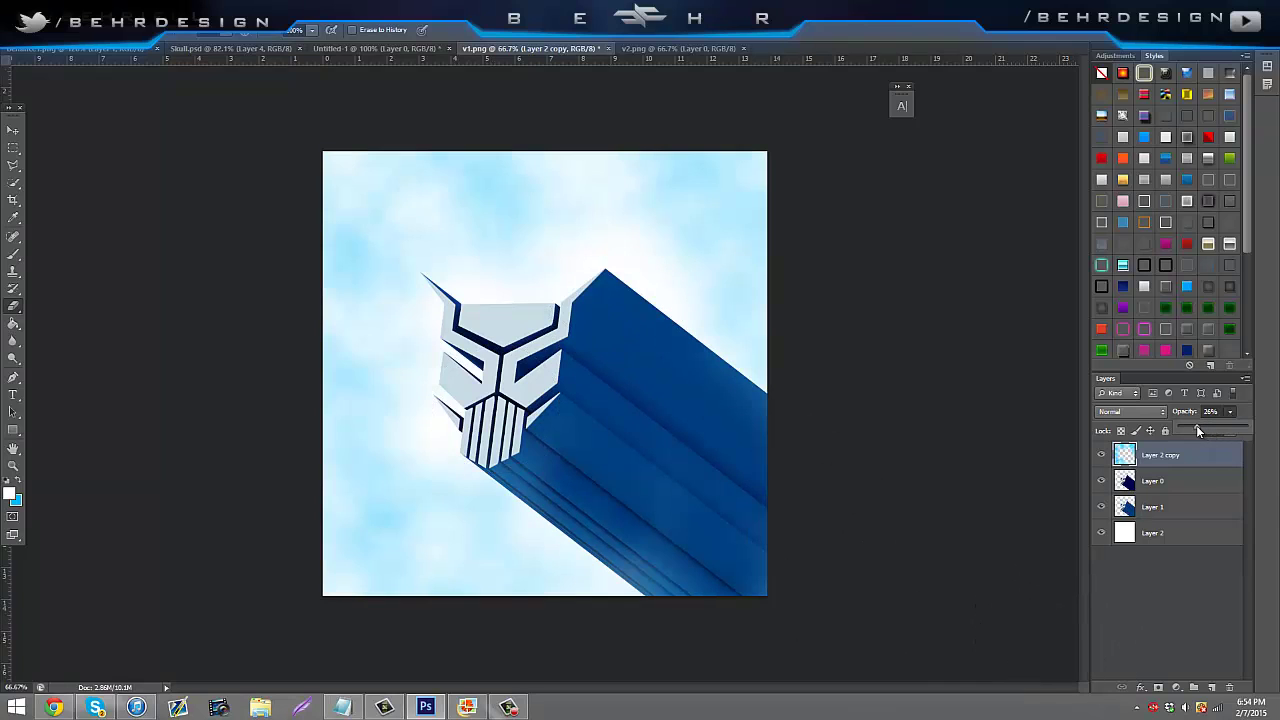
left_click_drag(1199, 430, 1203, 428)
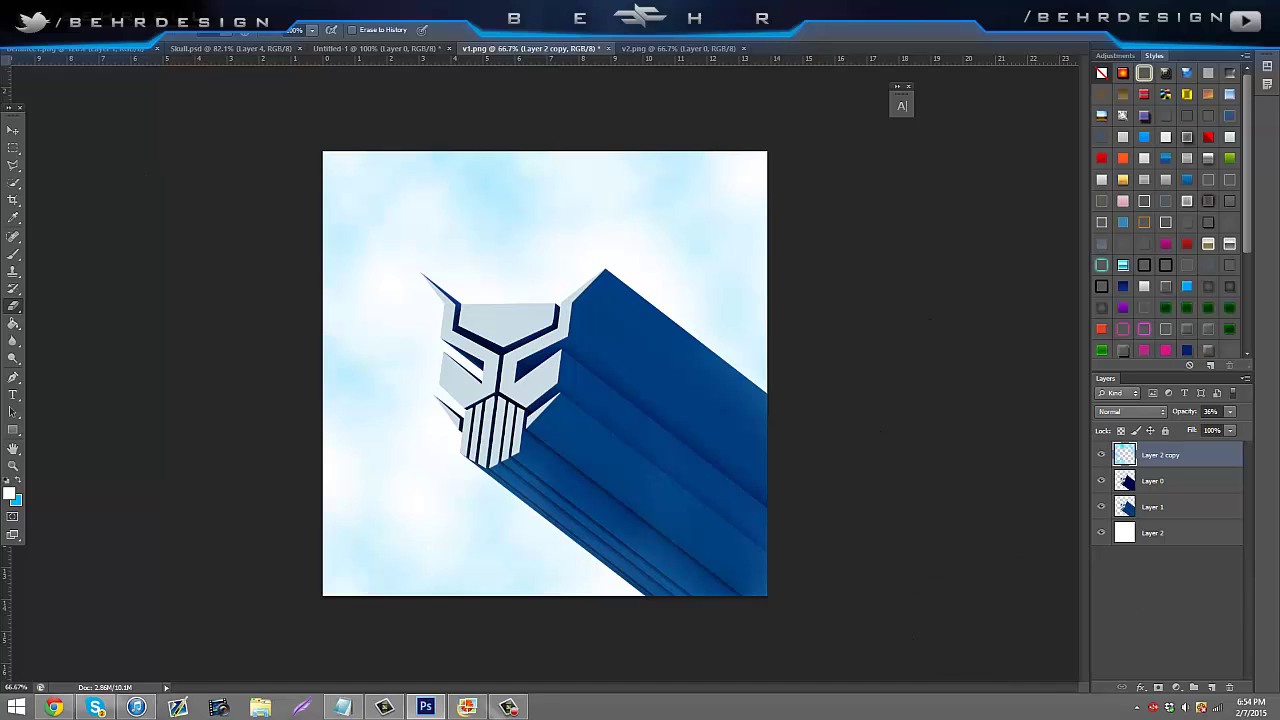
- Open BehrsLayout.psd from the Mine folder inside the Desktop's Designing folder
left_click(36, 10)
left_click(60, 36)
type("desig")
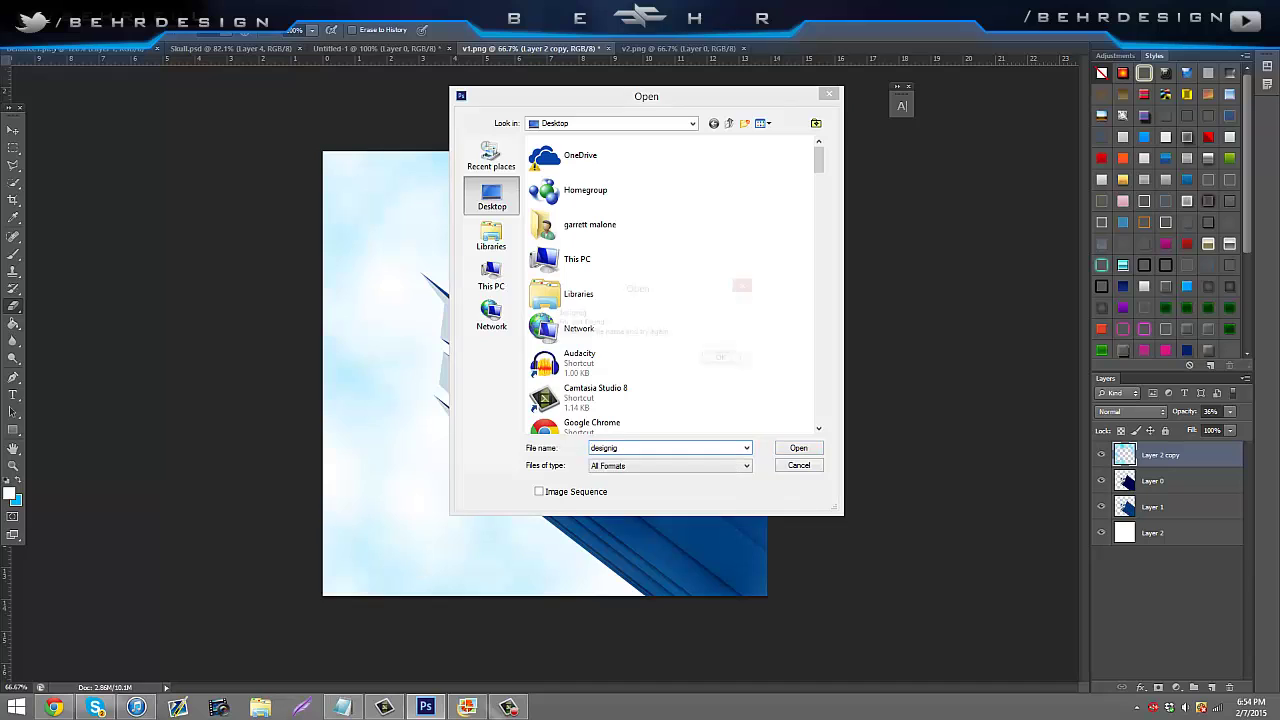
key("Down")
key("Return")
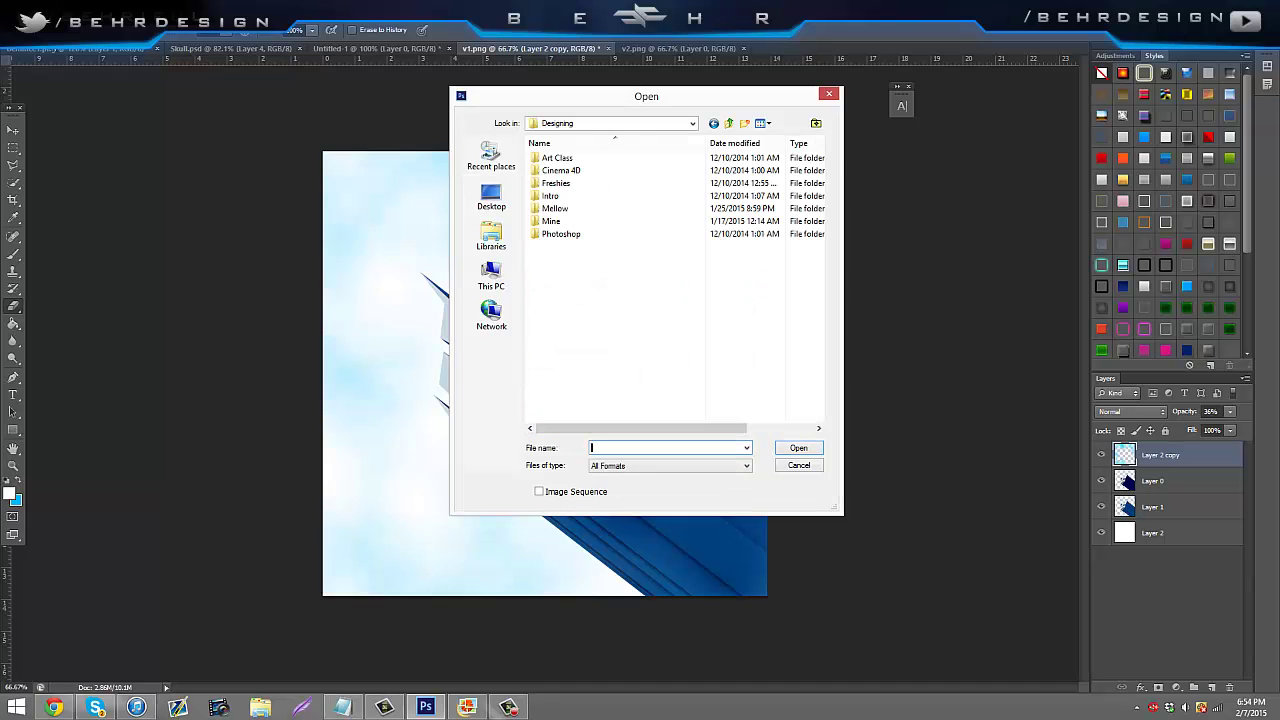
type("min")
key("Down")
key("Return")
type("behr")
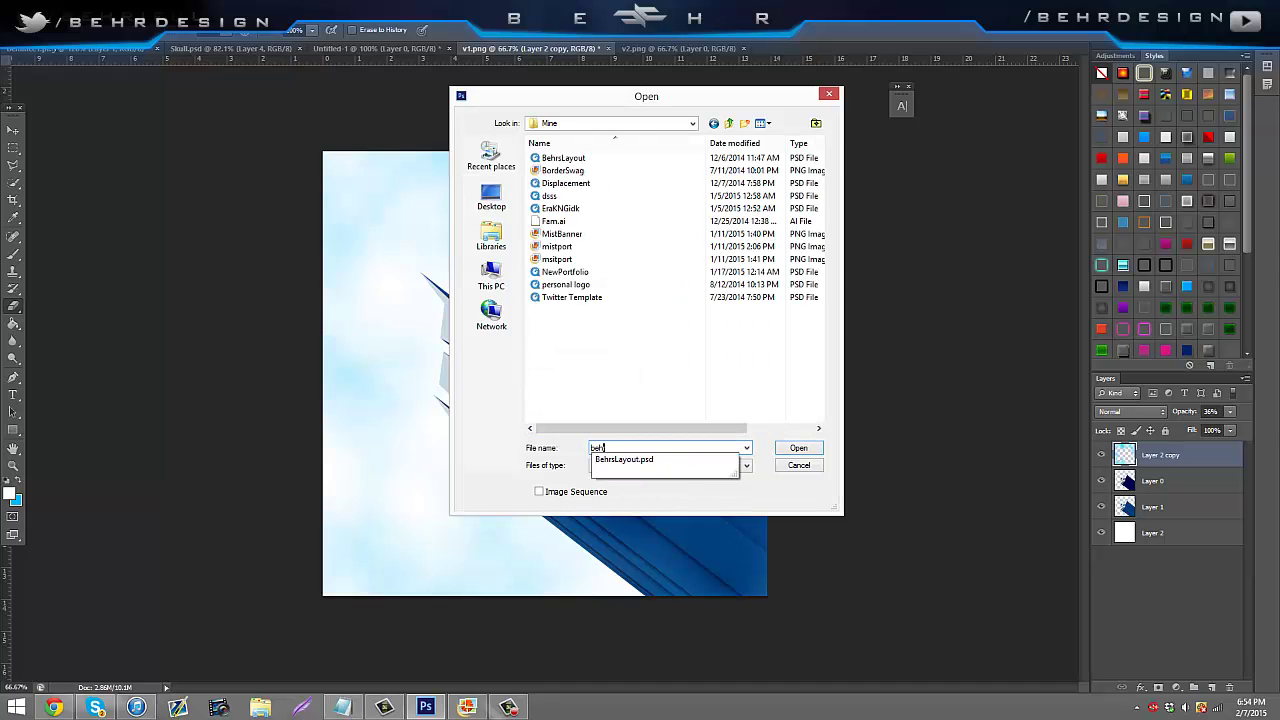
key("Down")
key("Return")
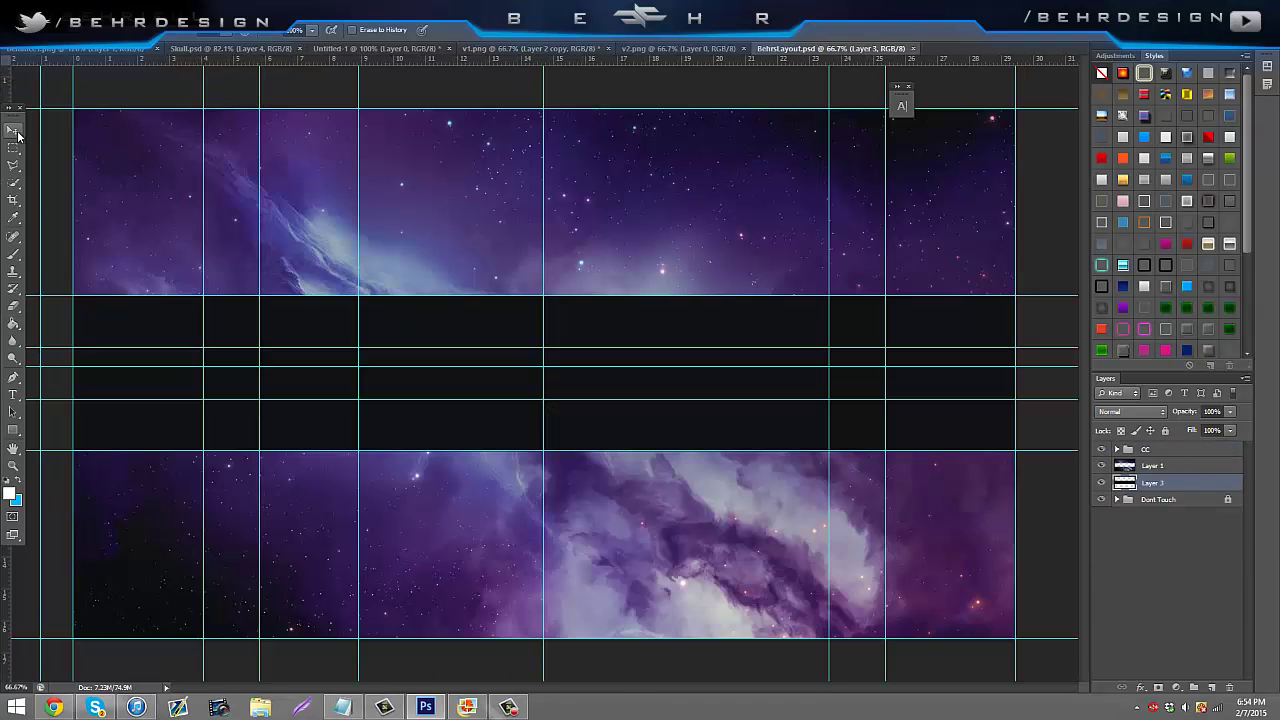
- Copy the CC group from BehrsLayout.psd to the top of v1.png and set its opacity to about 70%
left_click(1102, 450)
left_click(1140, 449)
left_click(1102, 450)
left_click(657, 49)
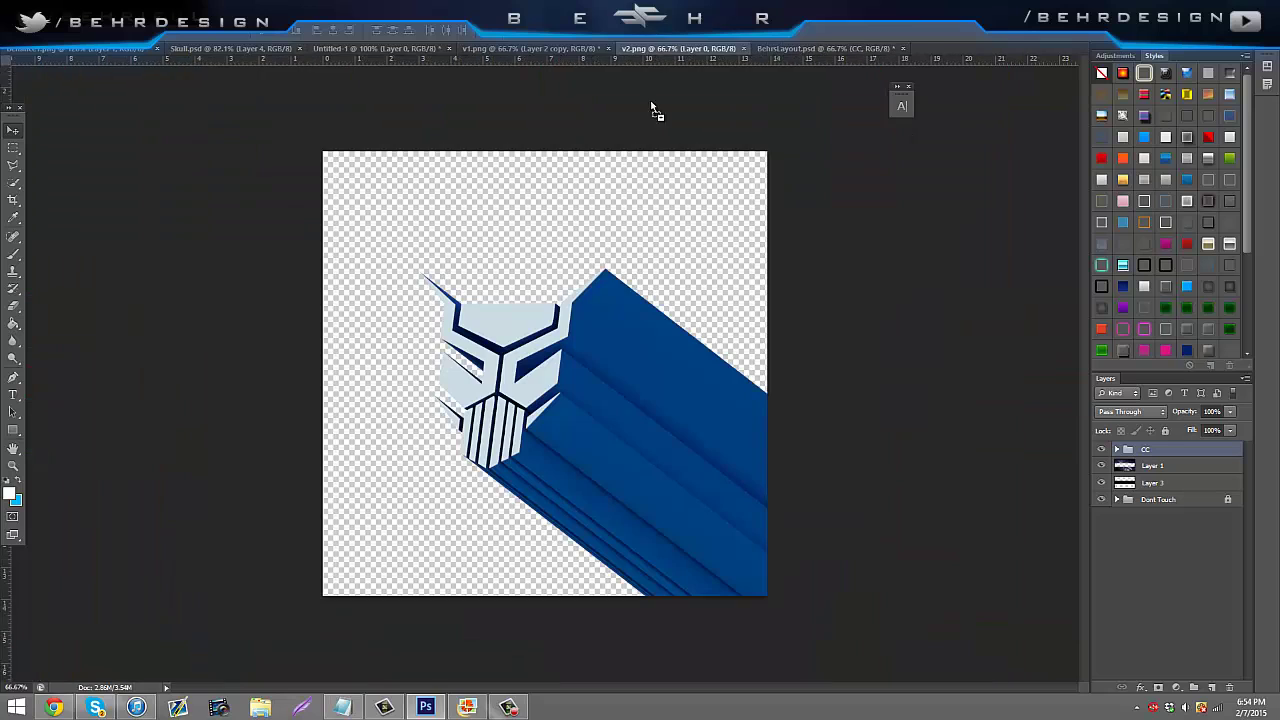
left_click_drag(533, 53, 609, 376)
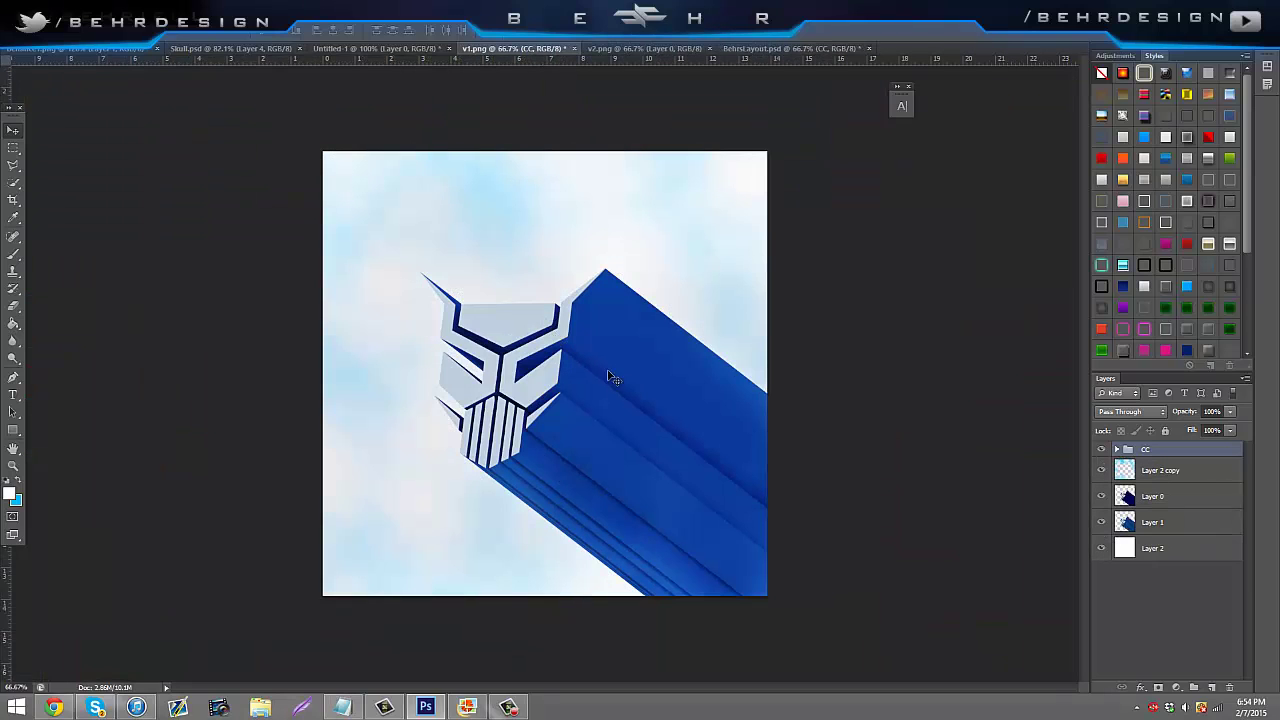
left_click(1231, 412)
left_click_drag(1200, 430, 1206, 430)
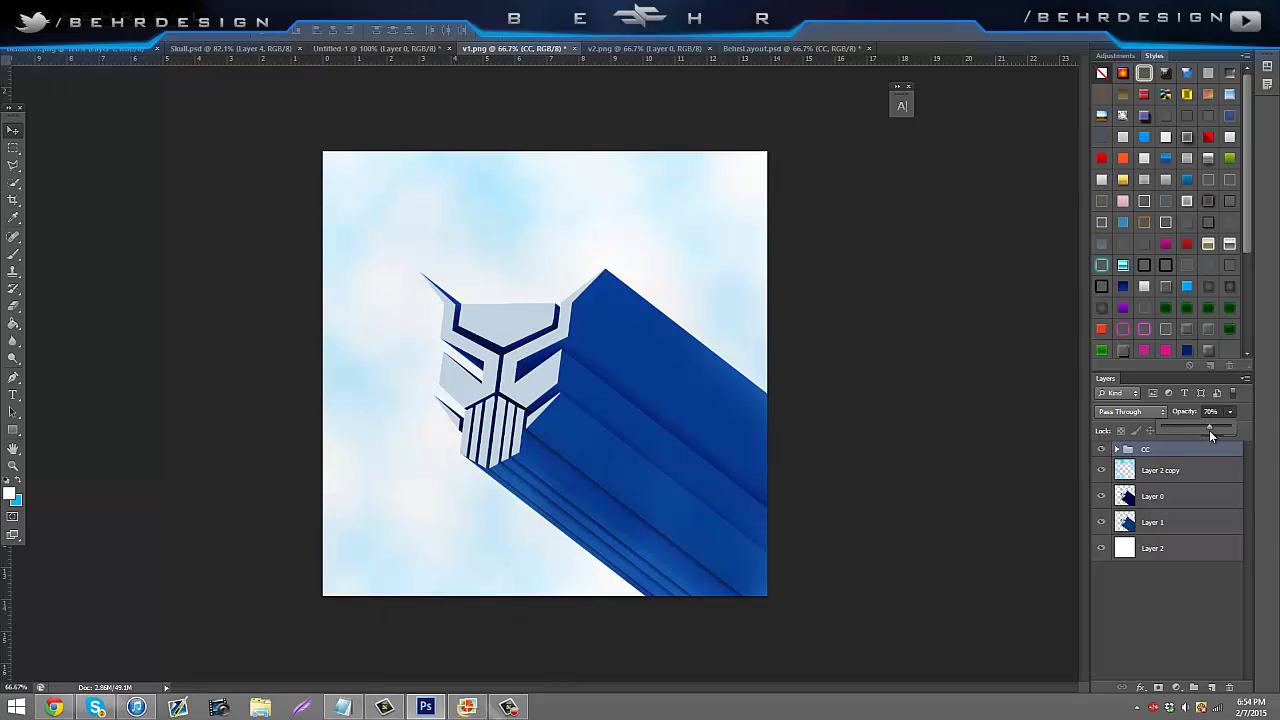
- Add a new layer directly above the white Layer 2 and fill it with white
left_click(1182, 477)
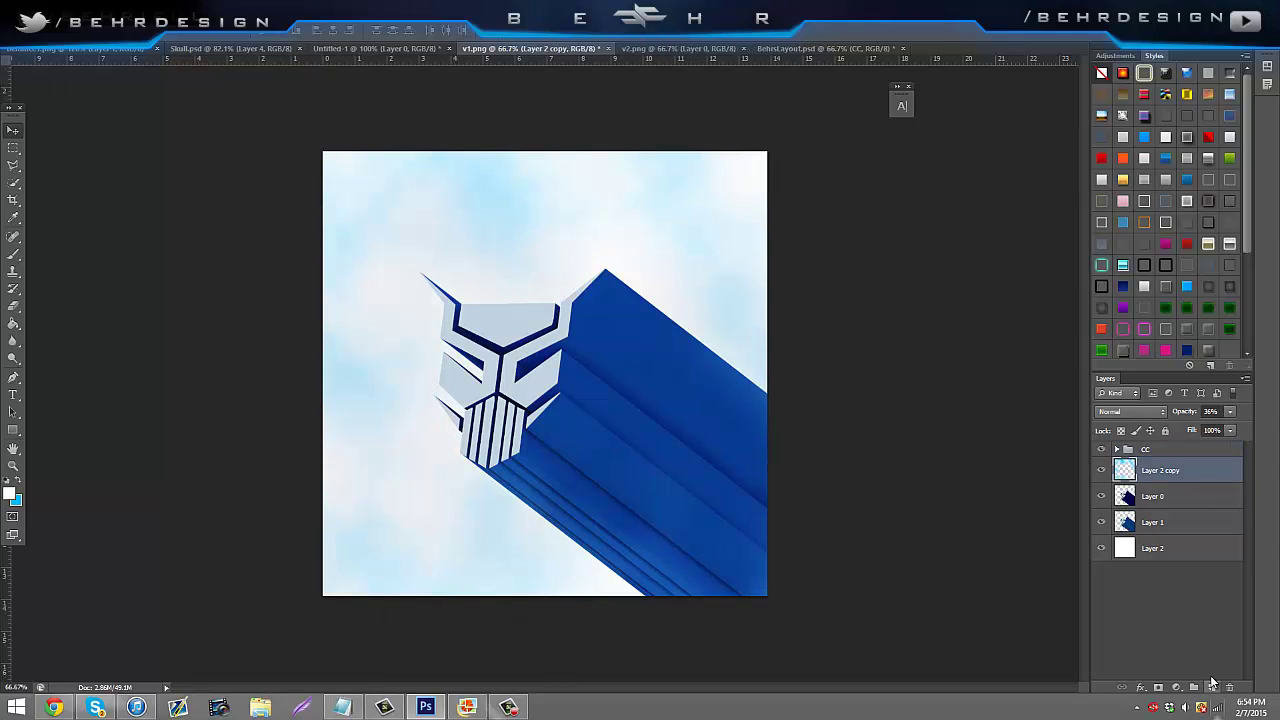
left_click(1203, 630)
left_click(1191, 553)
left_click(1212, 687)
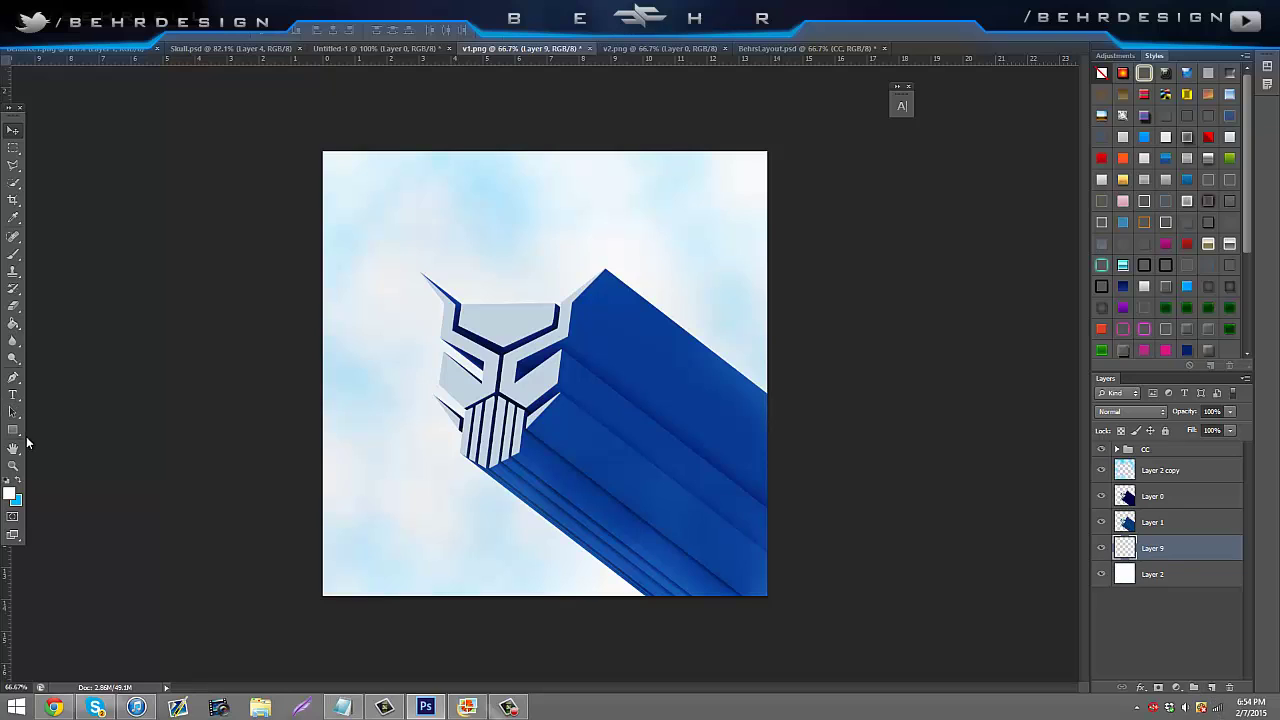
left_click(10, 325)
left_click(450, 359)
- Choose a pale blue foreground color and render Clouds on the new white-filled layer
left_click(18, 481)
left_click(10, 494)
left_click_drag(963, 312, 925, 289)
left_click(1156, 281)
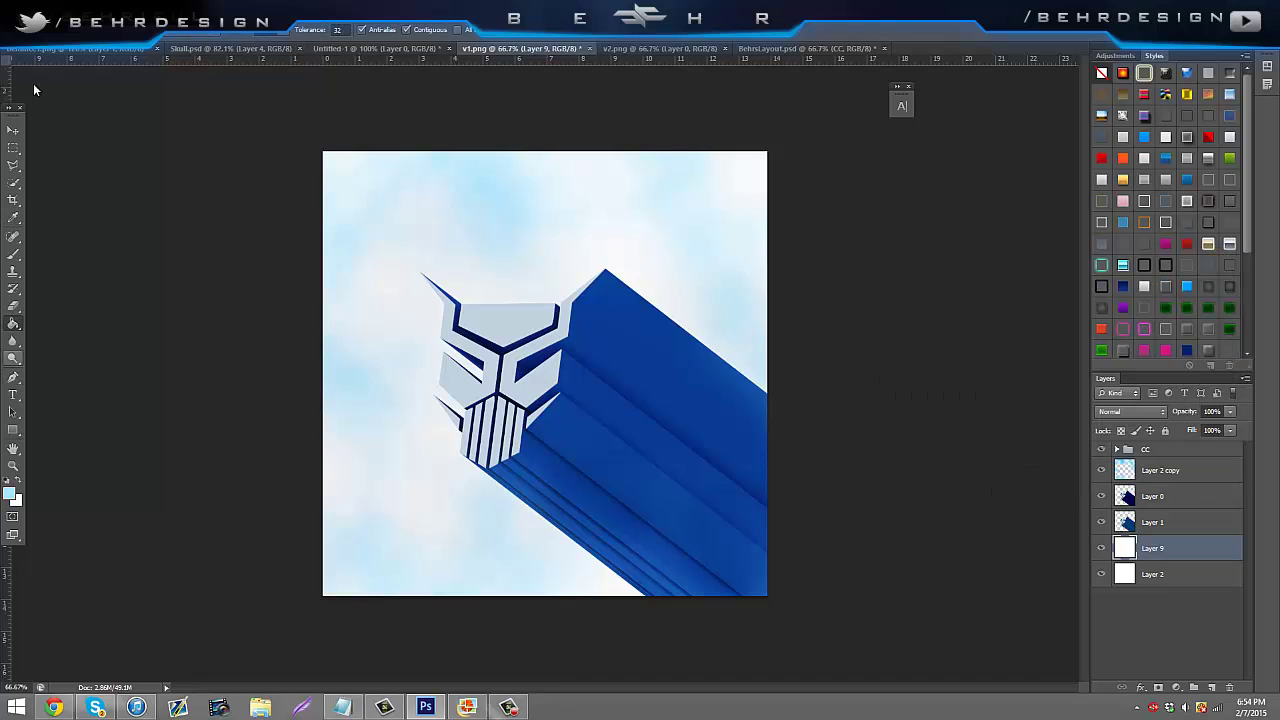
left_click(215, 12)
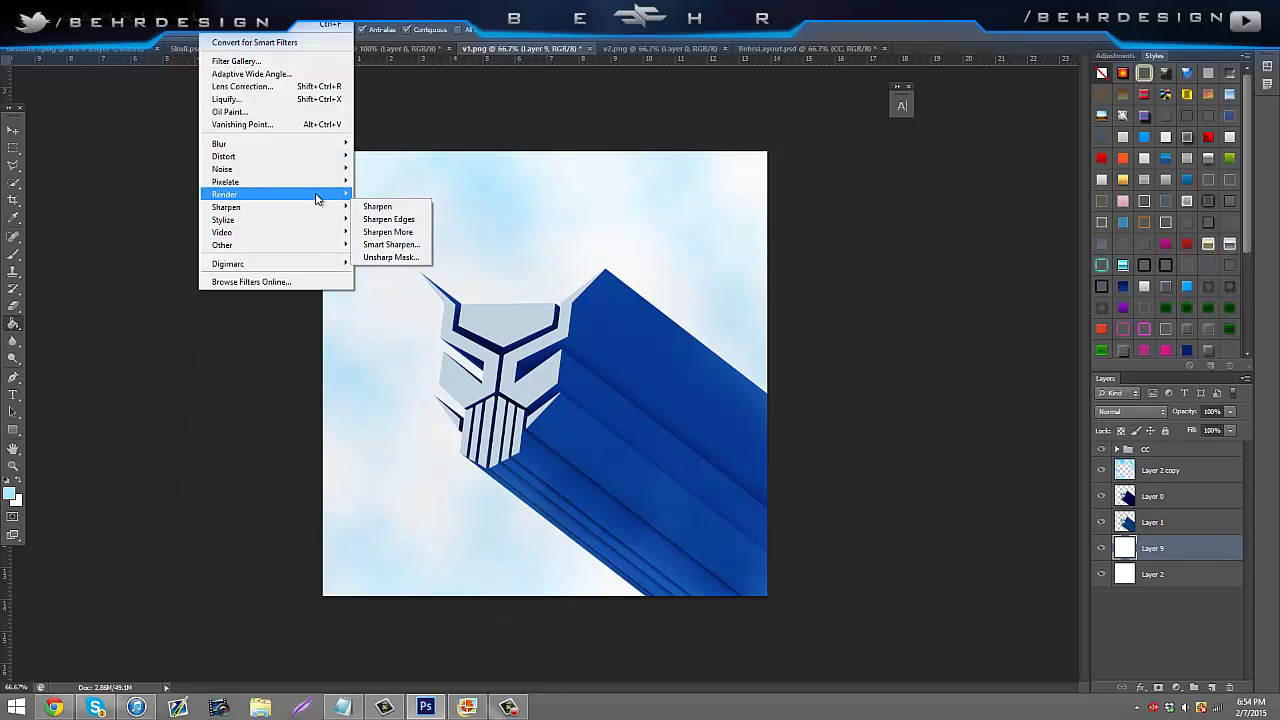
left_click(356, 198)
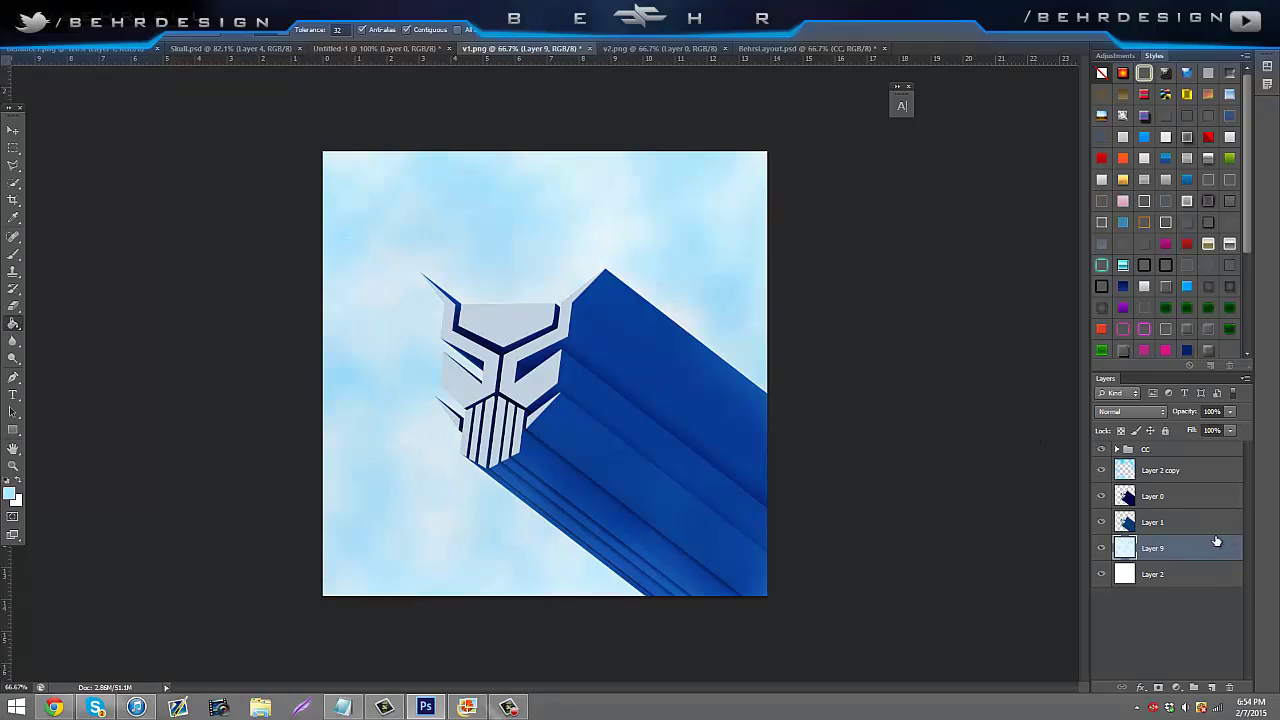
- Move the pale cloud layer directly below the CC group, set its opacity to 41%, and erase it over the skull
left_click_drag(1211, 544, 1178, 468)
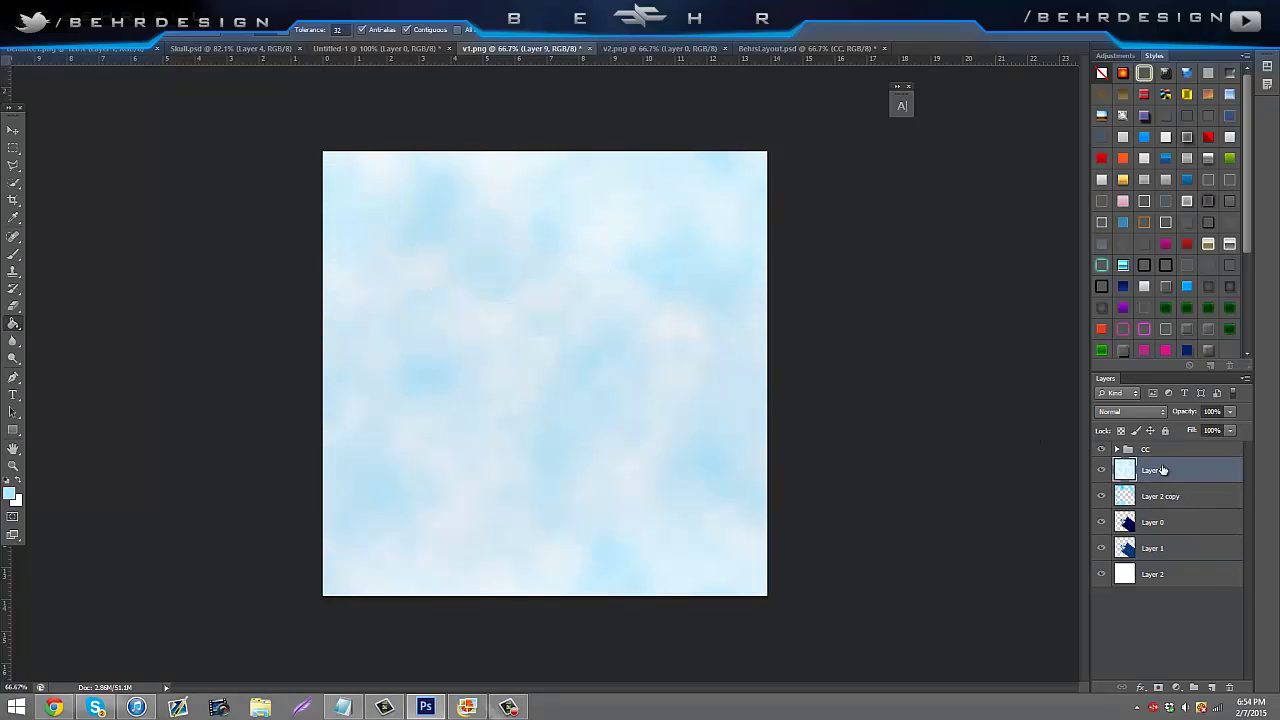
left_click(13, 306)
left_click(1229, 412)
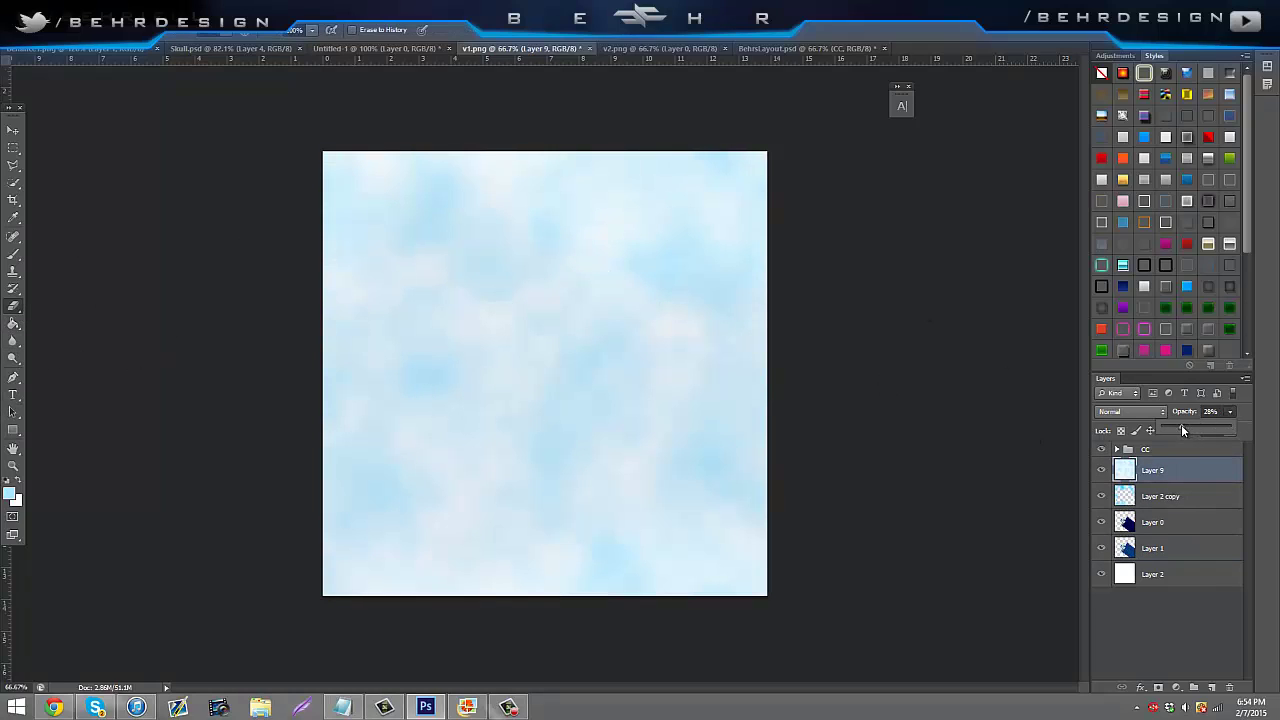
left_click_drag(1181, 424, 1190, 425)
mouse_move(676, 414)
left_mouse_down()
mouse_move(657, 417)
mouse_move(675, 512)
mouse_move(571, 529)
mouse_move(623, 357)
mouse_move(809, 491)
mouse_move(659, 586)
mouse_move(414, 531)
left_mouse_up()
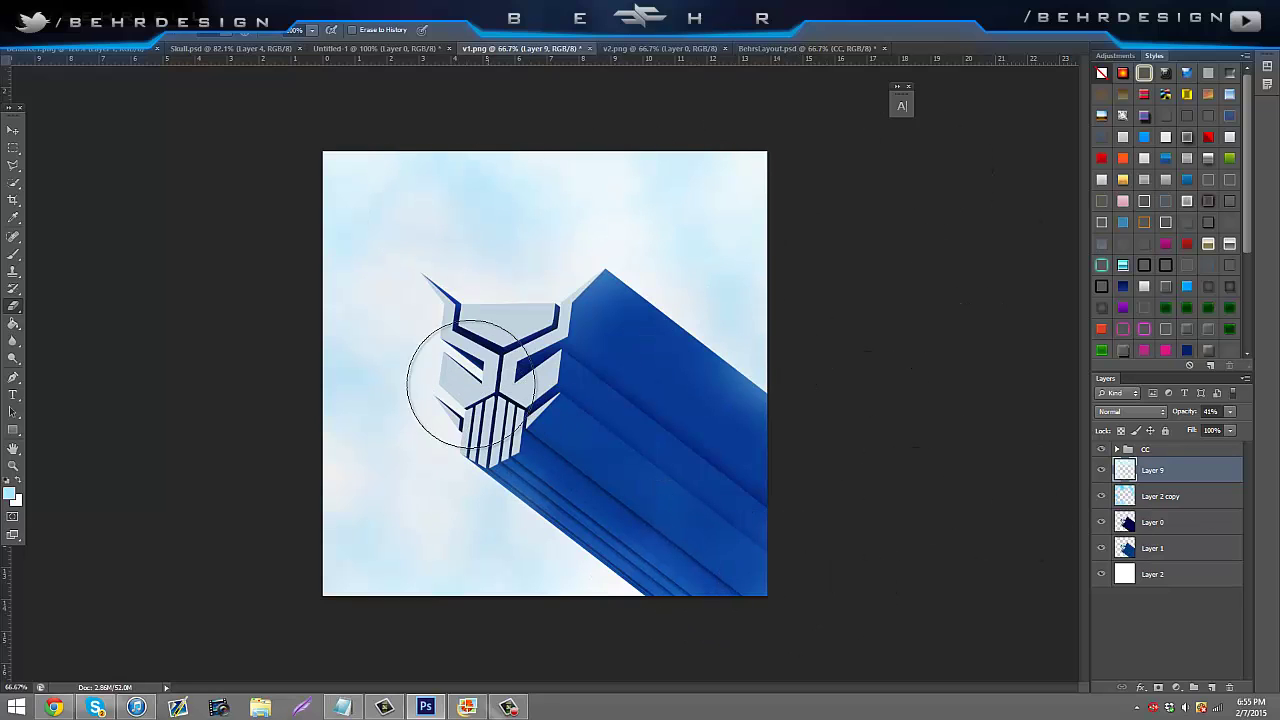
left_click(1160, 496)
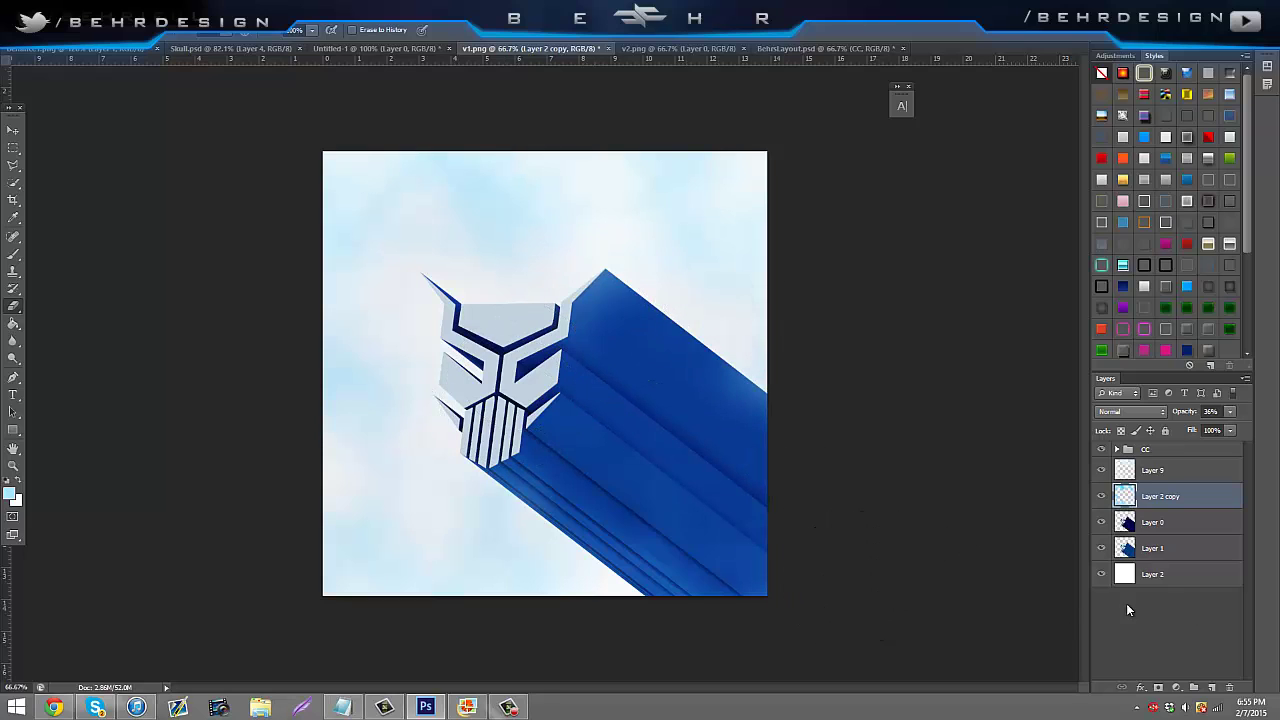
- Add a new layer above the CC group and make white the foreground color
left_click(1152, 449)
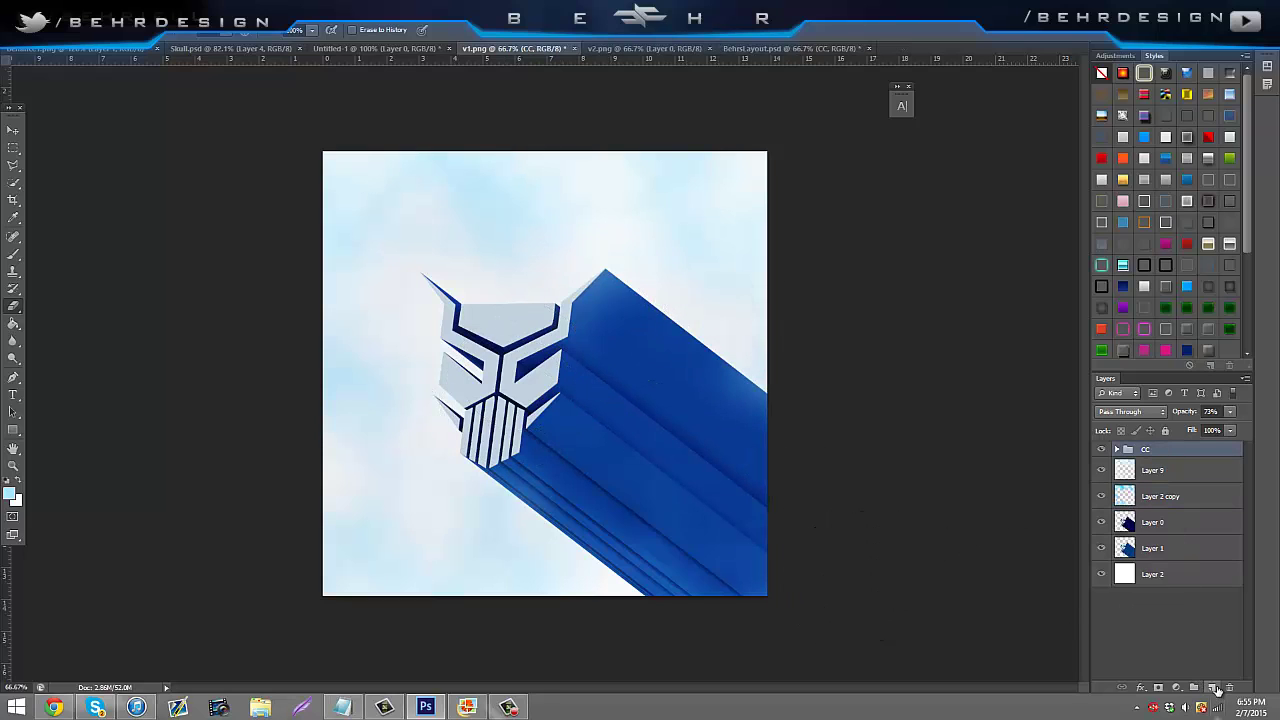
left_click(1212, 687)
left_click(19, 482)
- Draw a closed Pen path around the upper-left half of the canvas, its edge running diagonally across the skull and extrusion
left_click(13, 378)
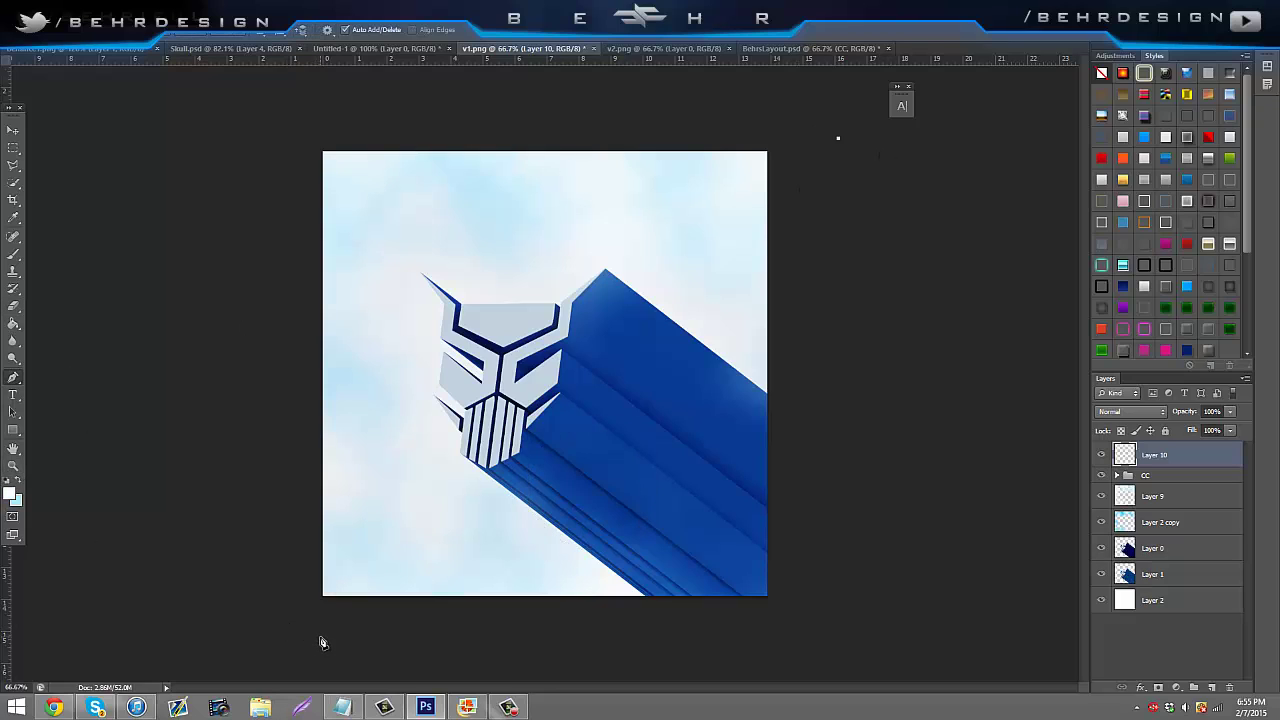
left_click_drag(325, 632, 348, 710)
key("ctrl+z")
left_click(180, 183)
left_click_drag(234, 103, 283, 97)
left_click_drag(455, 95, 661, 105)
left_click(838, 138)
- Fill the path with the white foreground color on the new top layer and delete the path
right_click(665, 171)
left_click(736, 249)
left_click(662, 200)
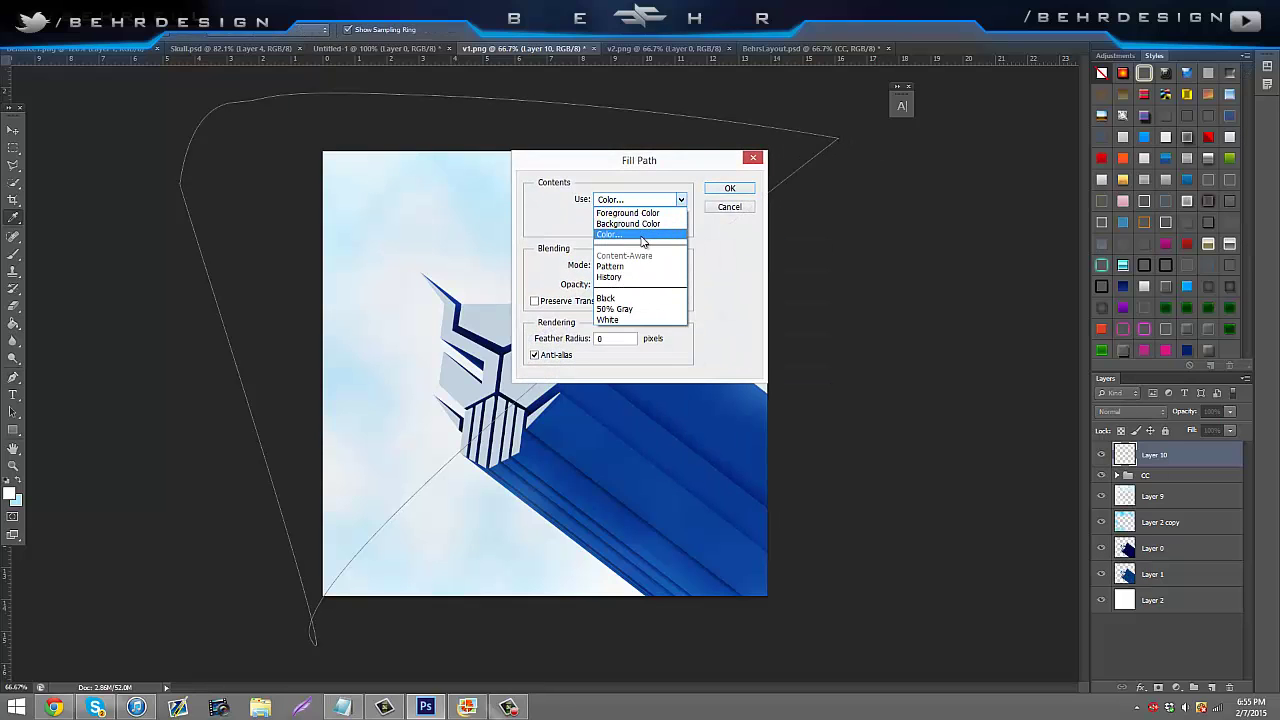
left_click(640, 213)
left_click(730, 188)
right_click(624, 214)
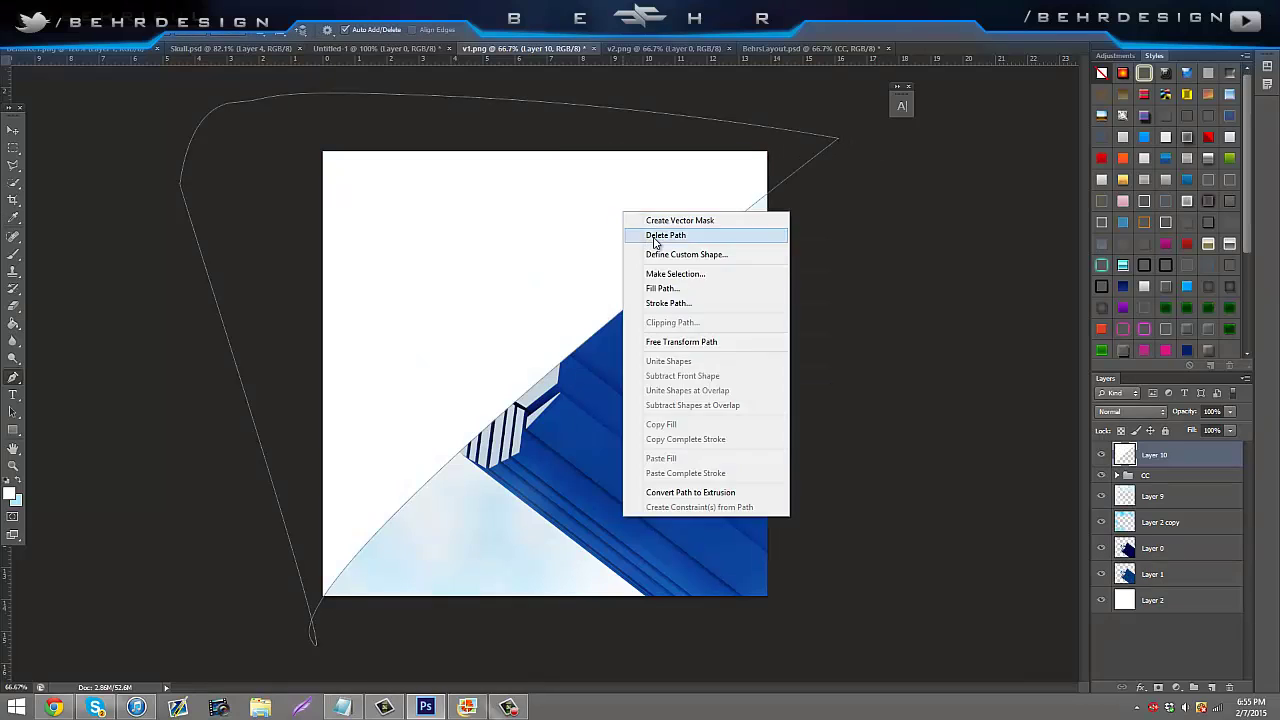
left_click(656, 242)
- Lower the white diagonal layer's opacity to about 23% and hide the layer
left_click(1230, 412)
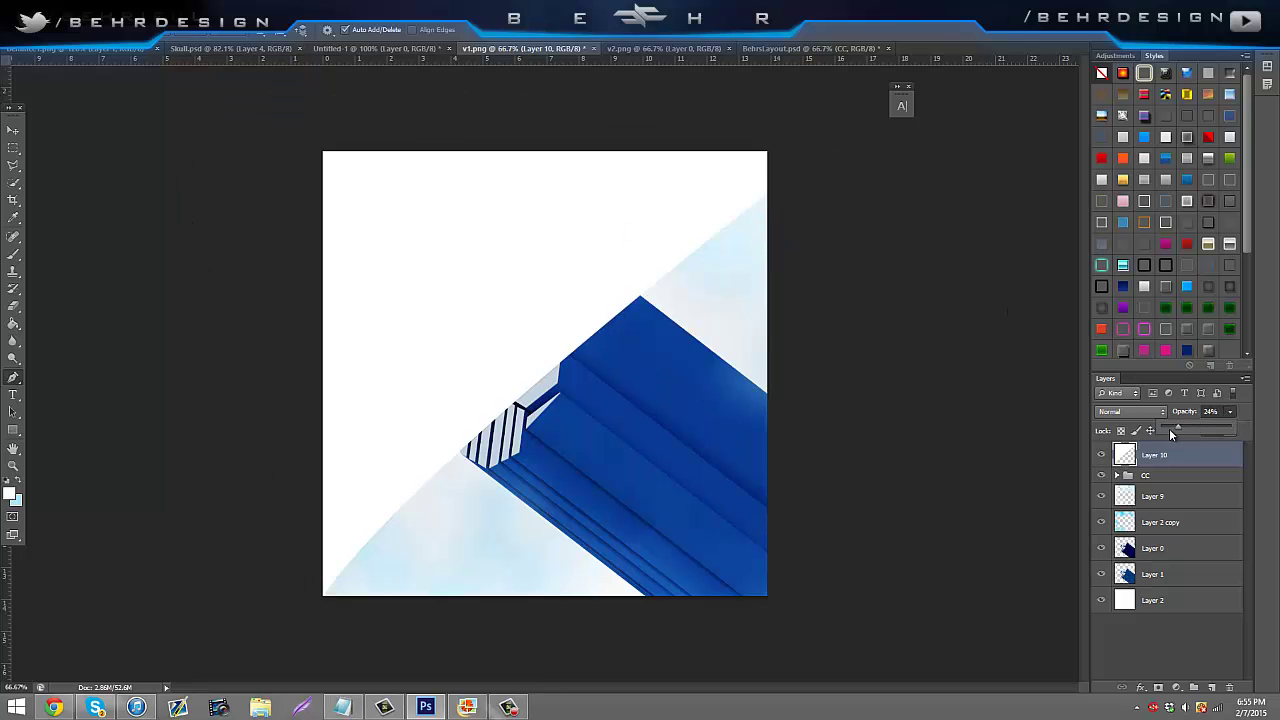
left_click_drag(1166, 429, 1170, 429)
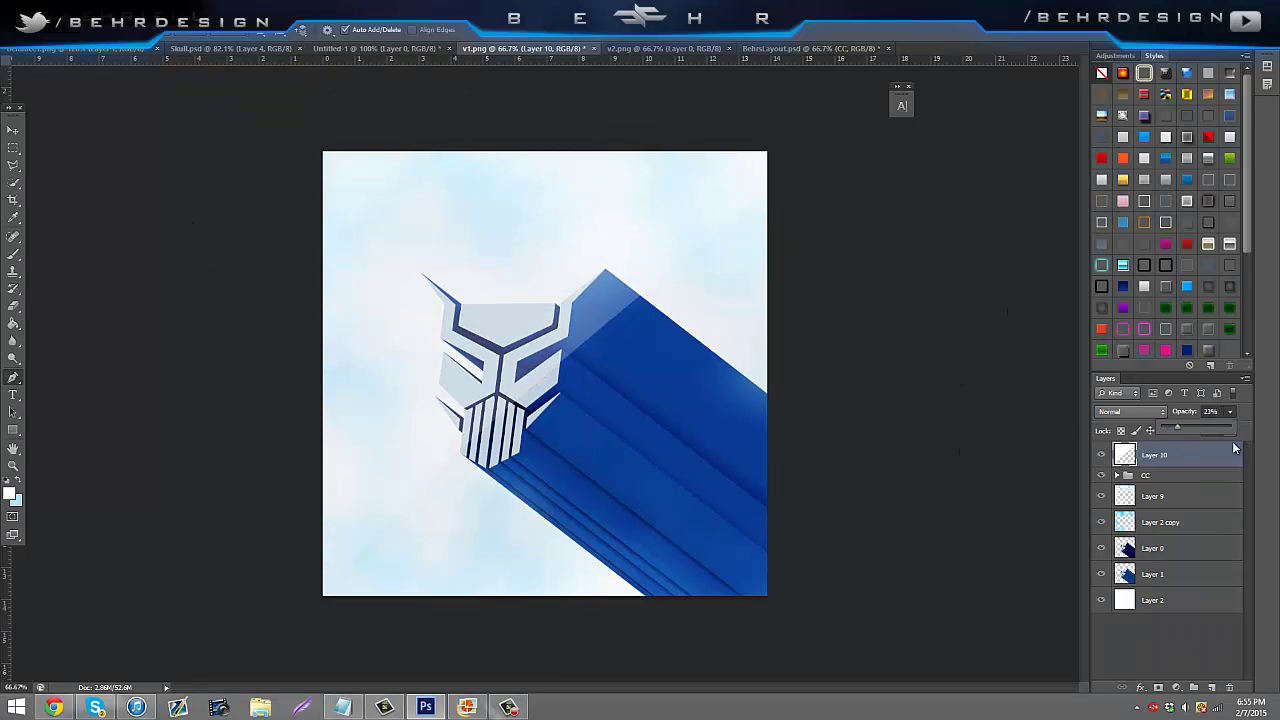
left_click(1101, 455)
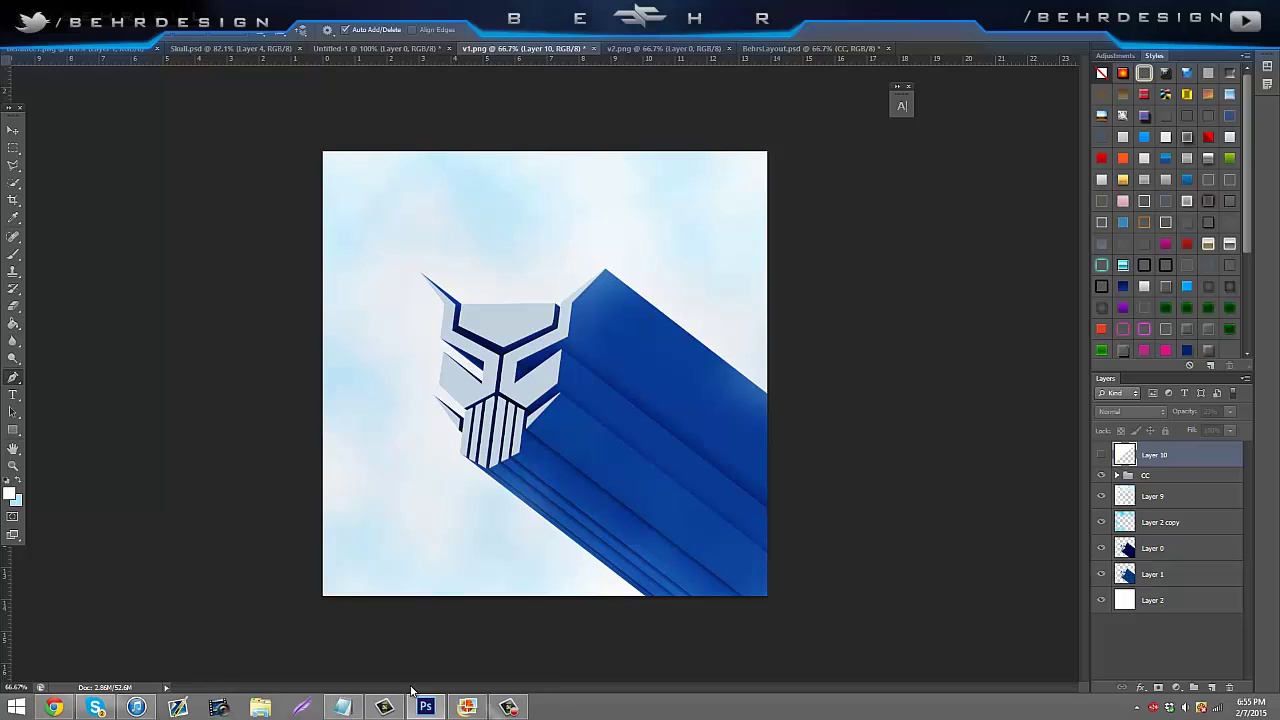
left_click(493, 713)
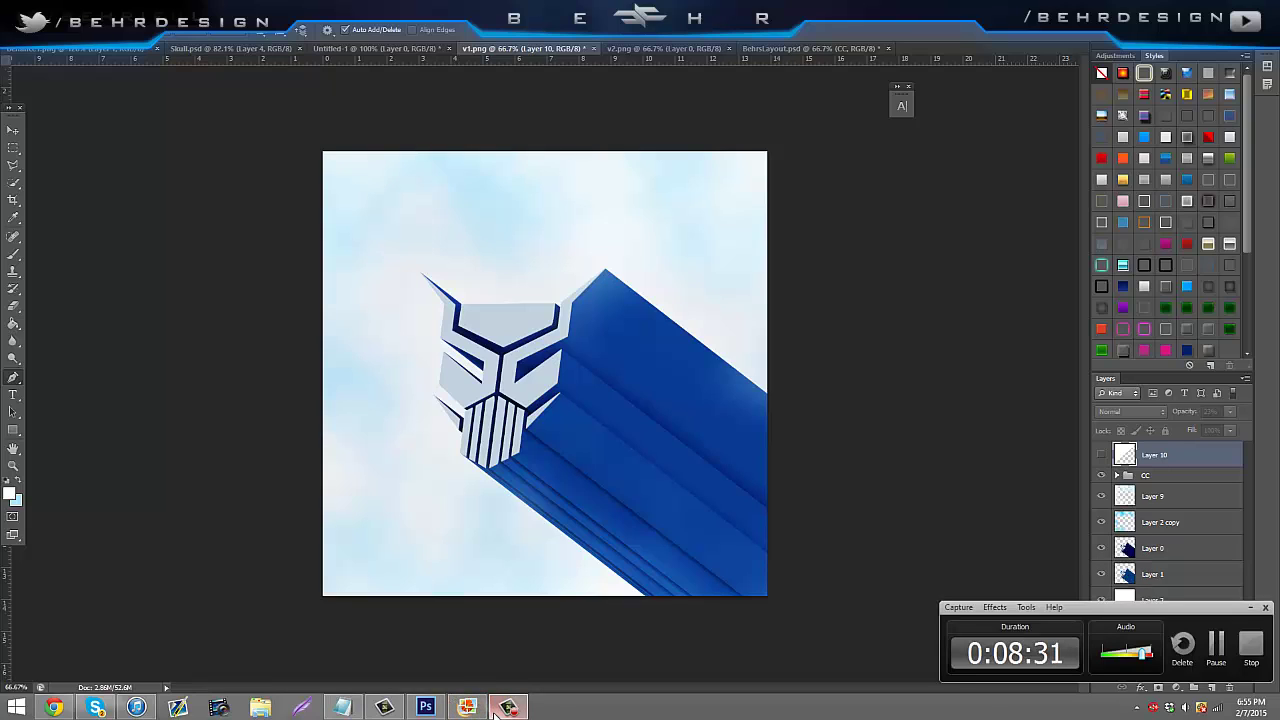